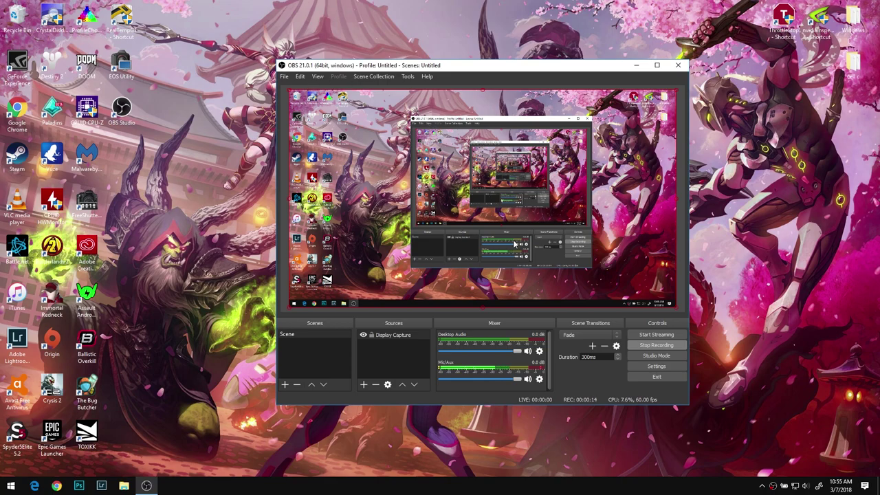
- Nudge the OBS Studio window aside and minimize it to the taskbar
{"action": "left_click", "coordinate": [121, 113]}
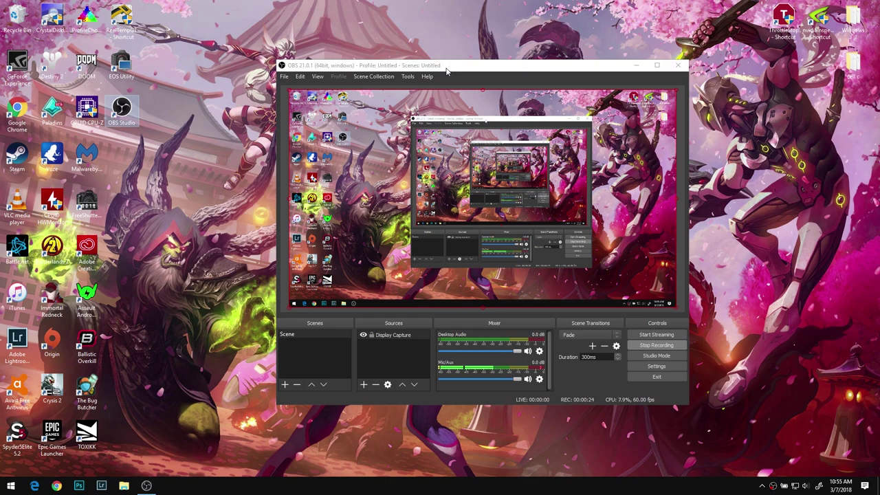
{"action": "left_click_drag", "start_coordinate": [448, 71], "coordinate": [438, 79]}
{"action": "left_click", "coordinate": [640, 67]}
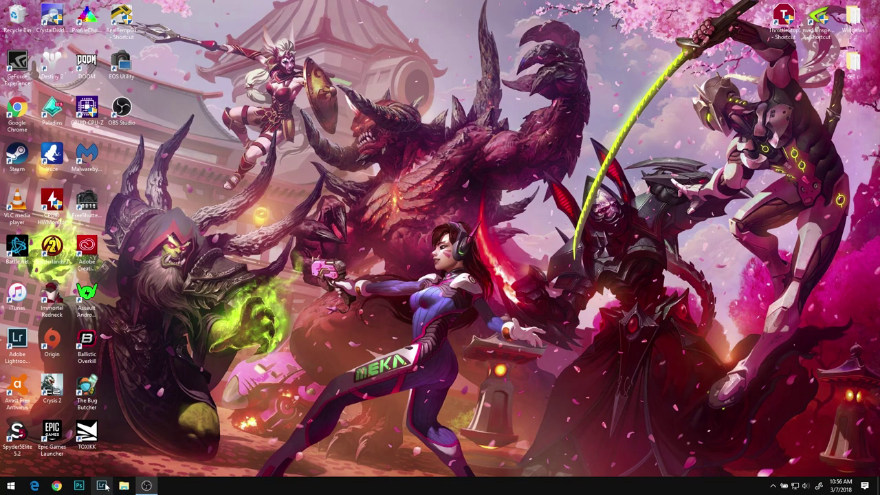
- Launch Lightroom Classic, view the first catalog photo in Loupe, then bring up File Explorer
{"action": "left_click", "coordinate": [103, 486]}
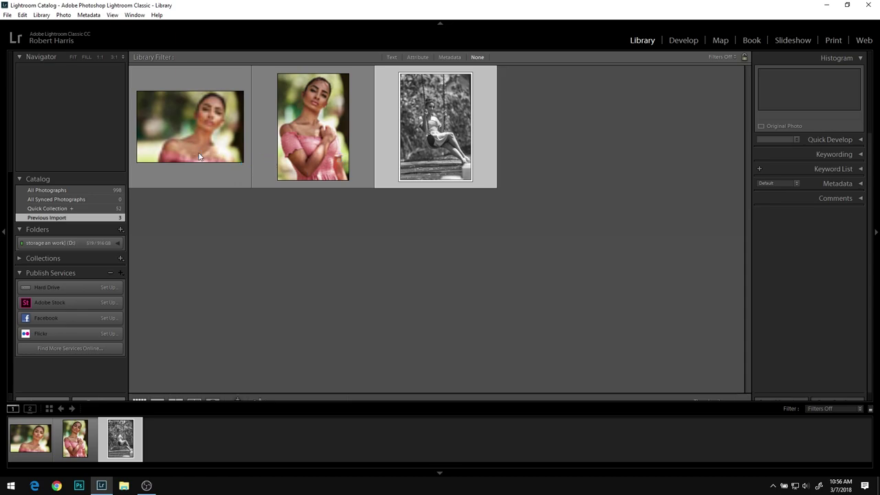
{"action": "double_click", "coordinate": [199, 156]}
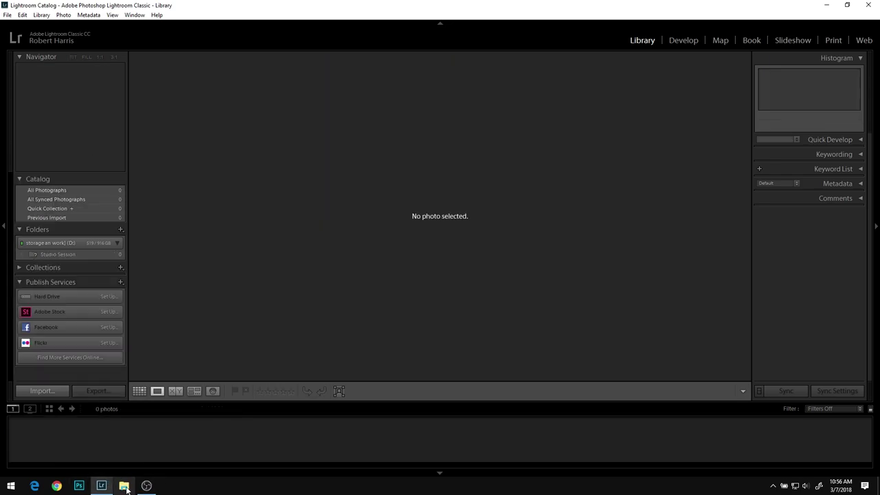
{"action": "left_click", "coordinate": [121, 487]}
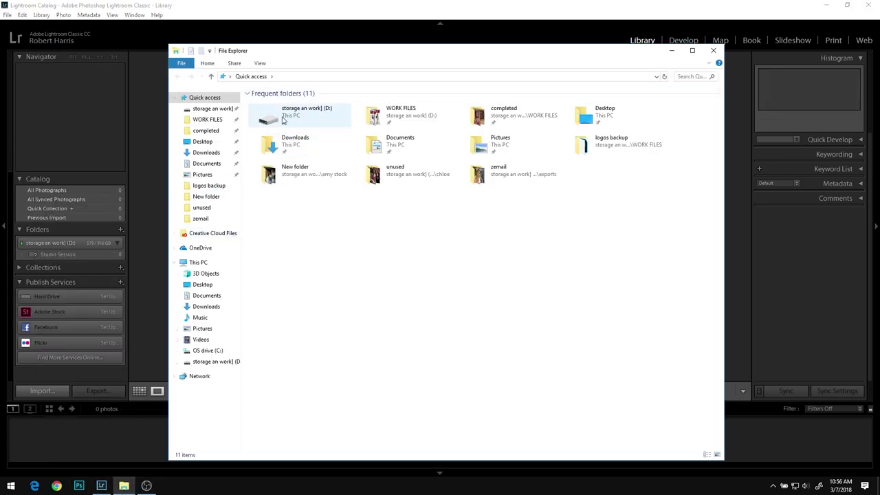
- Import the chloe folder from D: > WORK FILES > RAWS, adding 157 photos, then view IMG_0017
{"action": "left_click", "coordinate": [286, 116]}
{"action": "double_click", "coordinate": [286, 117]}
{"action": "double_click", "coordinate": [268, 192]}
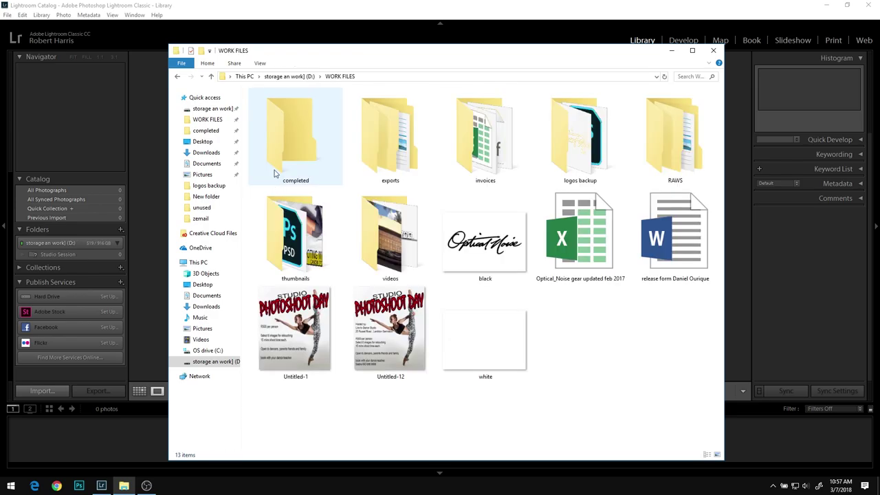
{"action": "double_click", "coordinate": [673, 138]}
{"action": "left_click_drag", "start_coordinate": [258, 107], "coordinate": [621, 201]}
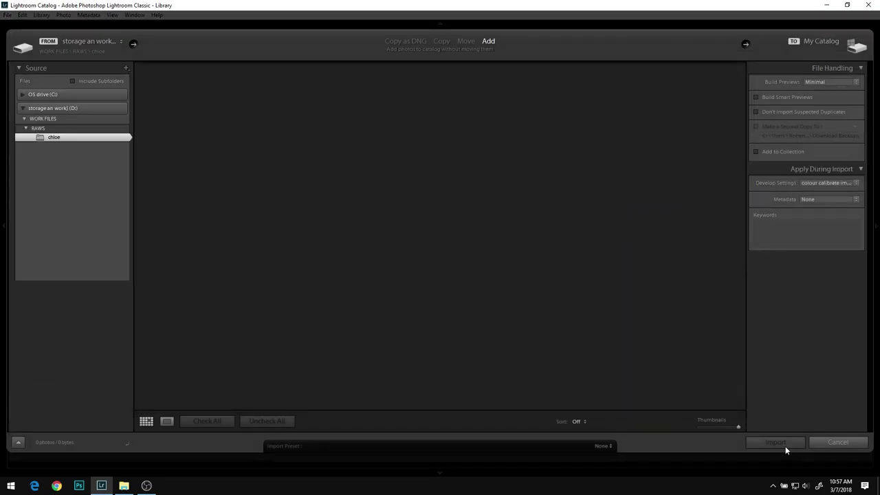
{"action": "left_click", "coordinate": [786, 442]}
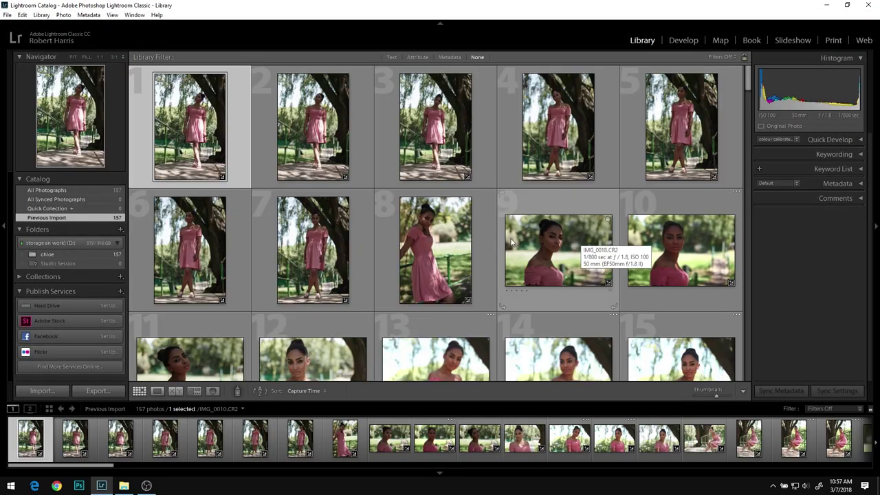
{"action": "double_click", "coordinate": [422, 236]}
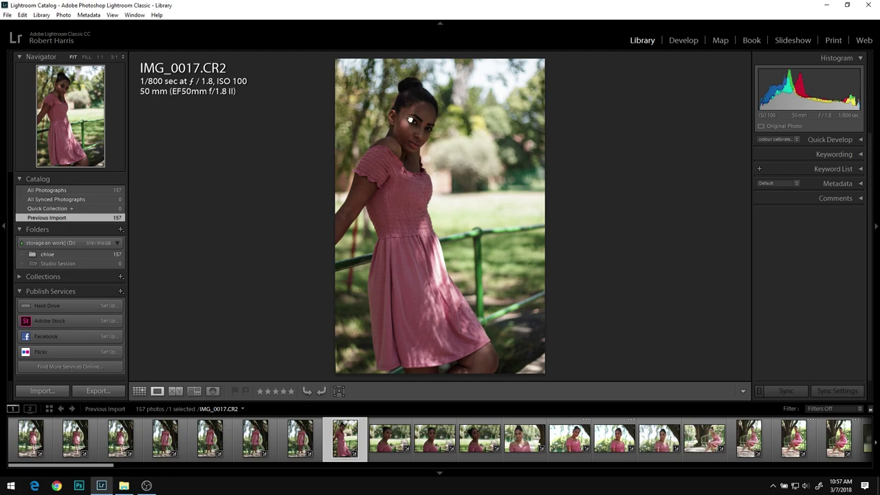
- Zoom in on IMG_0017's face, pan across it, and return to the whole photo
{"action": "left_click", "coordinate": [411, 118]}
{"action": "left_click_drag", "start_coordinate": [379, 216], "coordinate": [336, 144]}
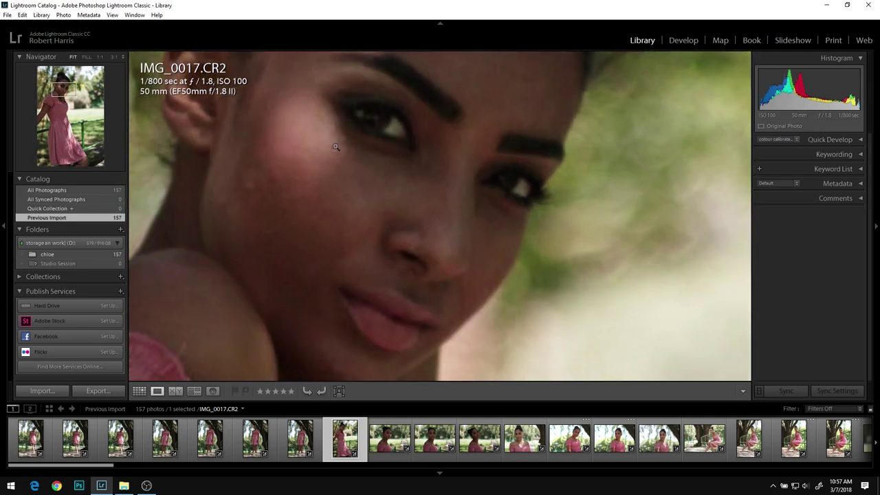
{"action": "left_click", "coordinate": [336, 147]}
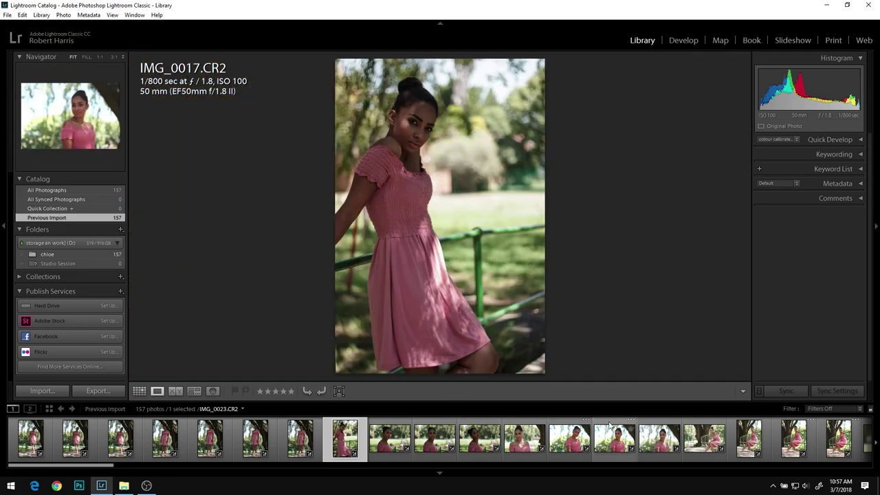
- Scroll the filmstrip to IMG_0029, glance at IMG_0030, and return to IMG_0029
{"action": "scroll", "coordinate": [613, 439], "scroll_direction": "down", "scroll_amount": 3}
{"action": "left_click", "coordinate": [632, 443]}
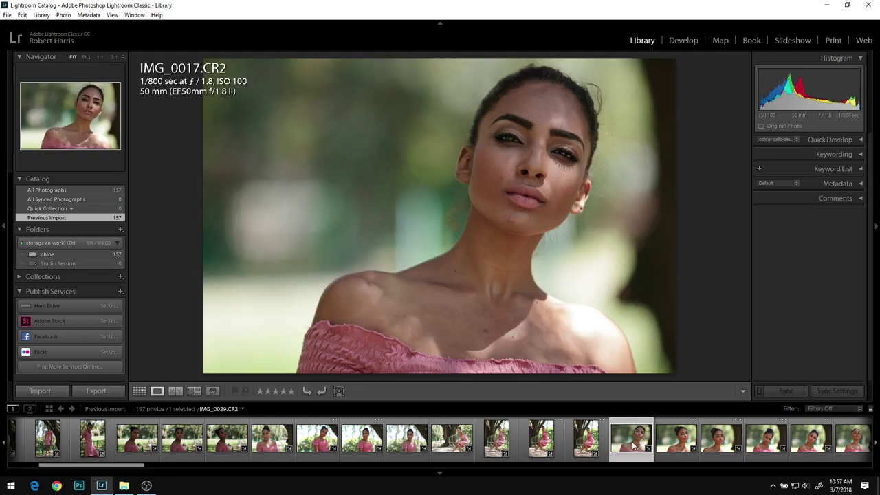
{"action": "key", "text": "Right"}
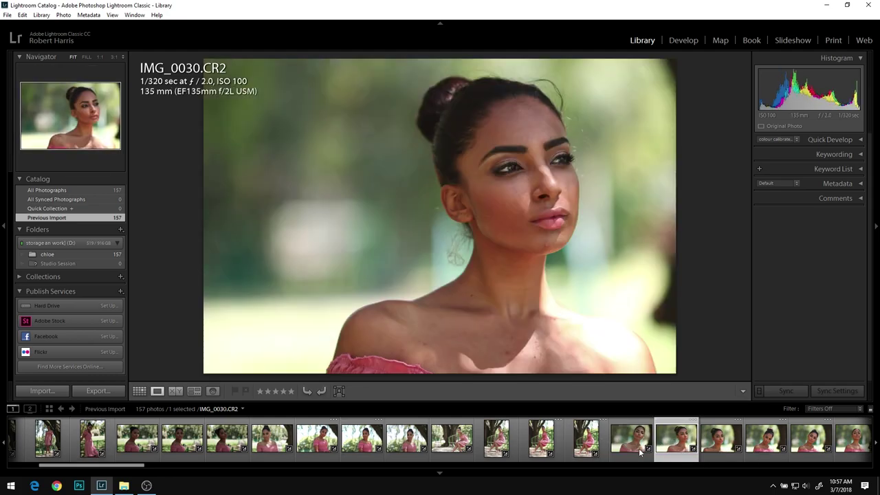
{"action": "left_click", "coordinate": [639, 443]}
- Inspect IMG_0029's eyes and nose at 1:1, return to Fit, and reopen File Explorer
{"action": "left_click", "coordinate": [531, 152]}
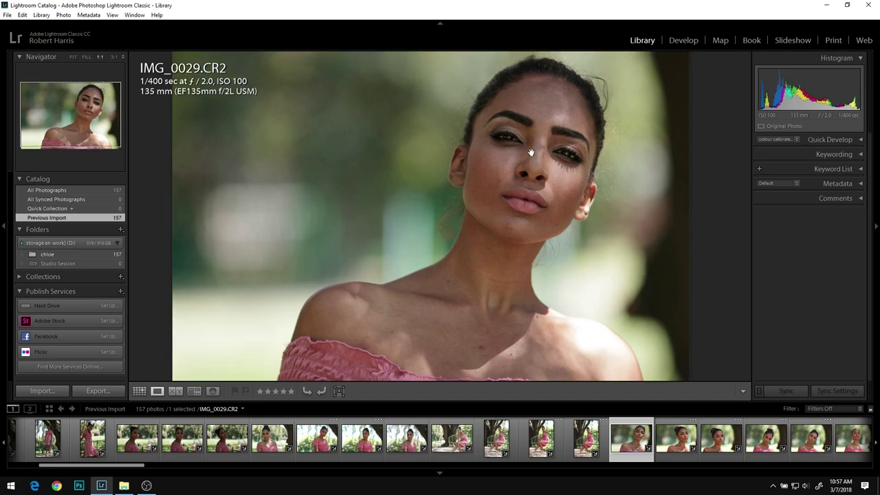
{"action": "left_click_drag", "start_coordinate": [562, 175], "coordinate": [528, 251]}
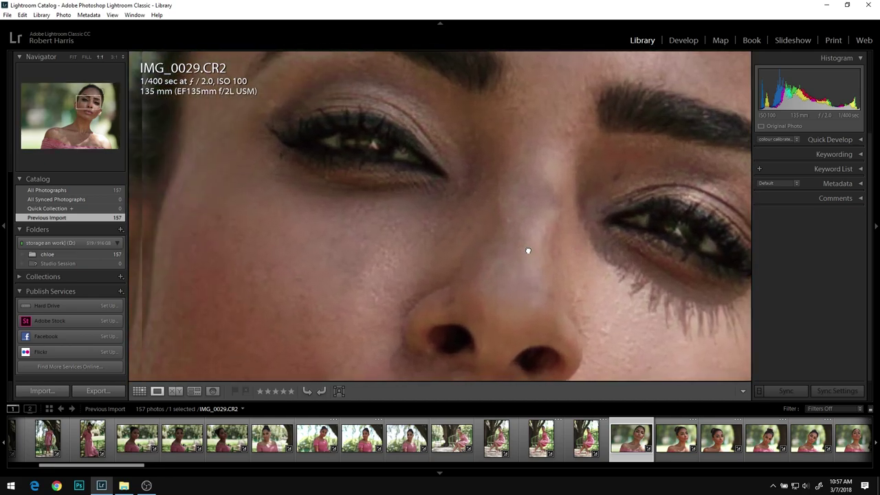
{"action": "left_click_drag", "start_coordinate": [412, 246], "coordinate": [354, 236]}
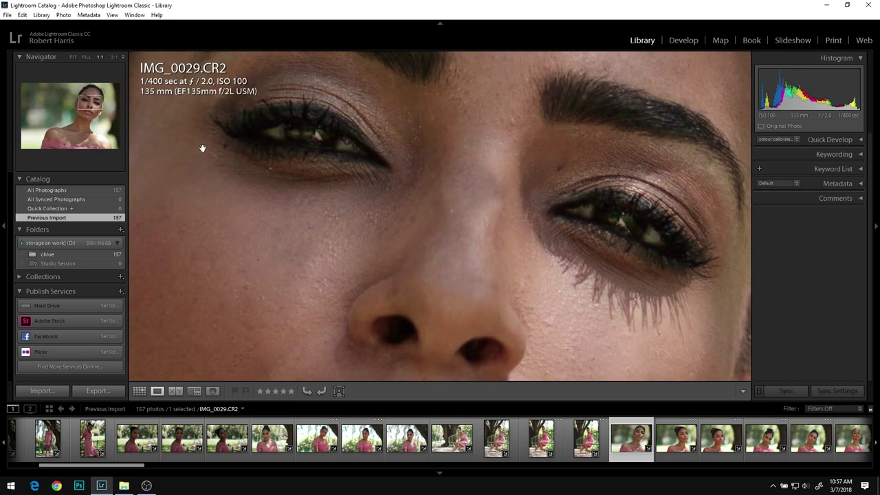
{"action": "left_click", "coordinate": [351, 221]}
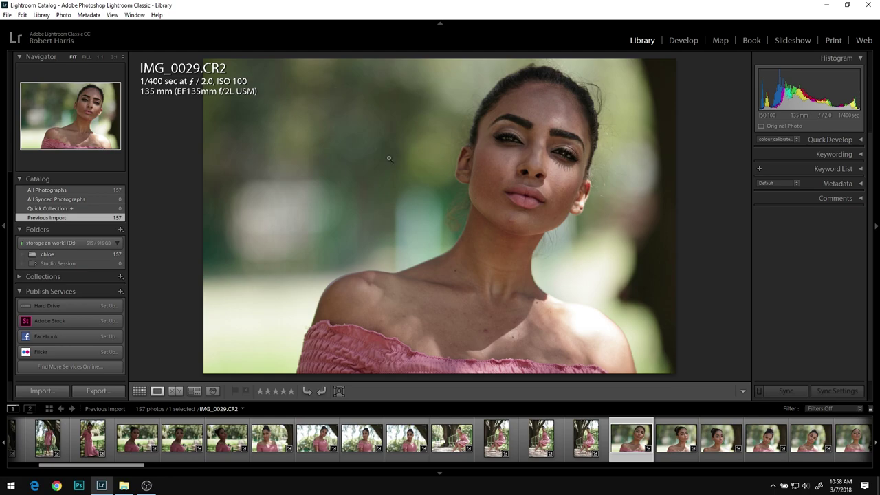
{"action": "left_click", "coordinate": [124, 485]}
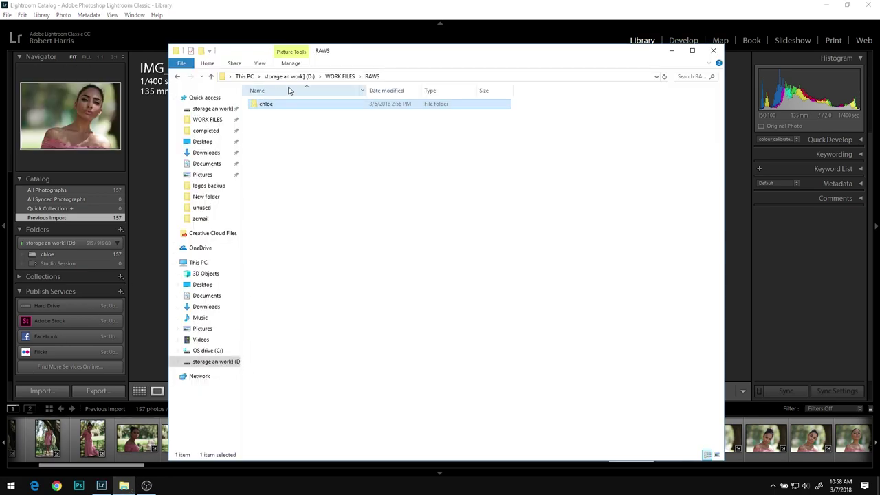
- Open the exported IMG_0029 from WORK FILES > exports > zemail in Photo Viewer, closing Explorer
{"action": "left_click", "coordinate": [340, 76]}
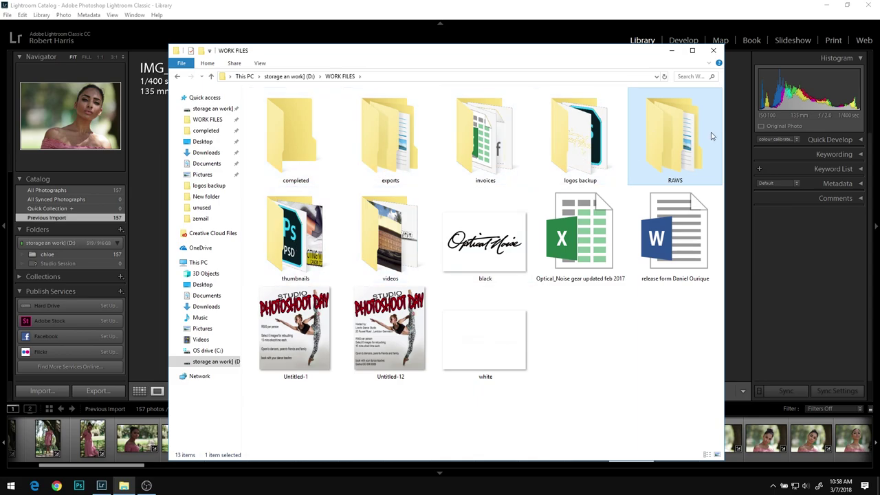
{"action": "double_click", "coordinate": [412, 141]}
{"action": "double_click", "coordinate": [323, 292]}
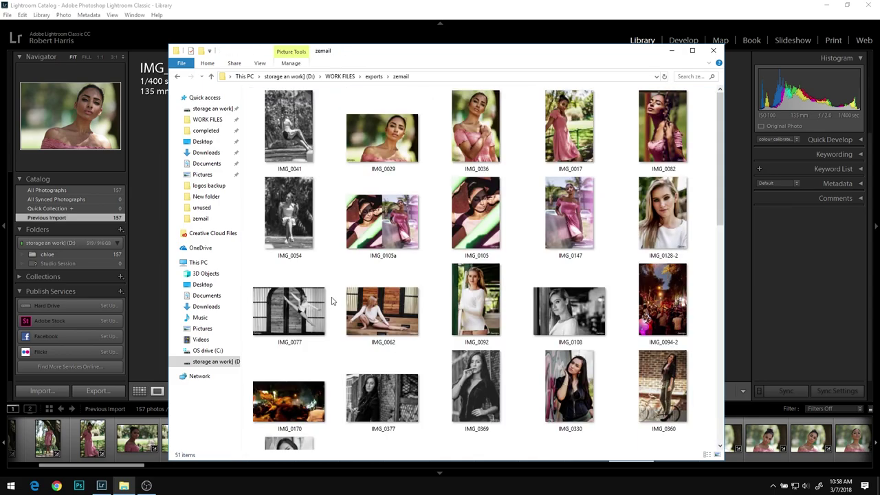
{"action": "double_click", "coordinate": [382, 137]}
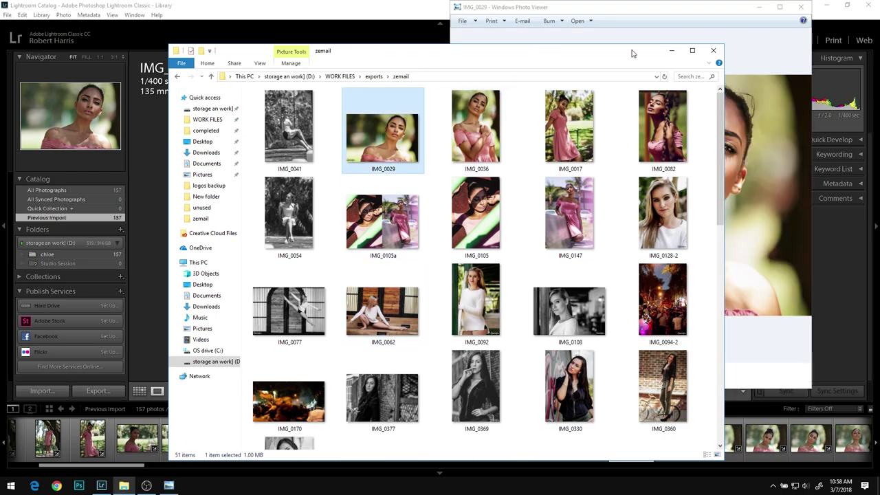
{"action": "left_click", "coordinate": [713, 50]}
- Place the photo viewer beside Lightroom, zoom into the export, then close the viewer
{"action": "left_click_drag", "start_coordinate": [690, 13], "coordinate": [714, 37]}
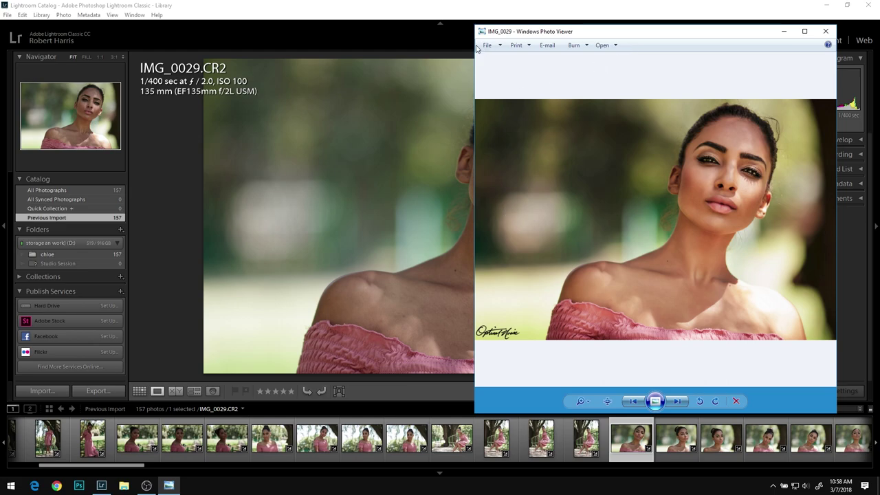
{"action": "left_click_drag", "start_coordinate": [472, 55], "coordinate": [578, 55]}
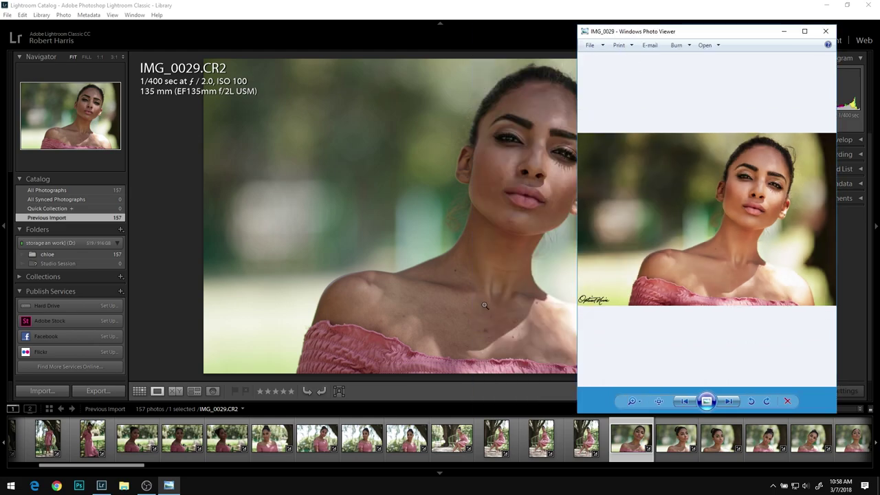
{"action": "scroll", "coordinate": [764, 219], "scroll_direction": "up", "scroll_amount": 4}
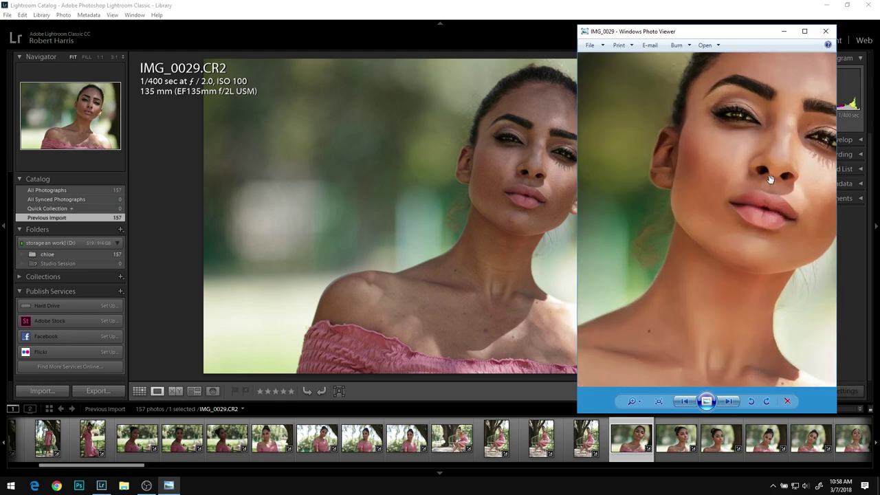
{"action": "scroll", "coordinate": [771, 179], "scroll_direction": "up", "scroll_amount": 5}
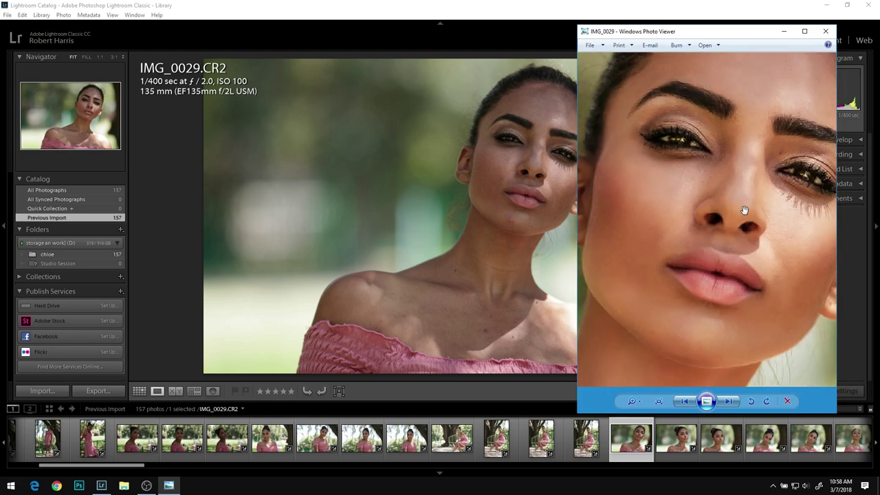
{"action": "scroll", "coordinate": [744, 210], "scroll_direction": "down", "scroll_amount": 9}
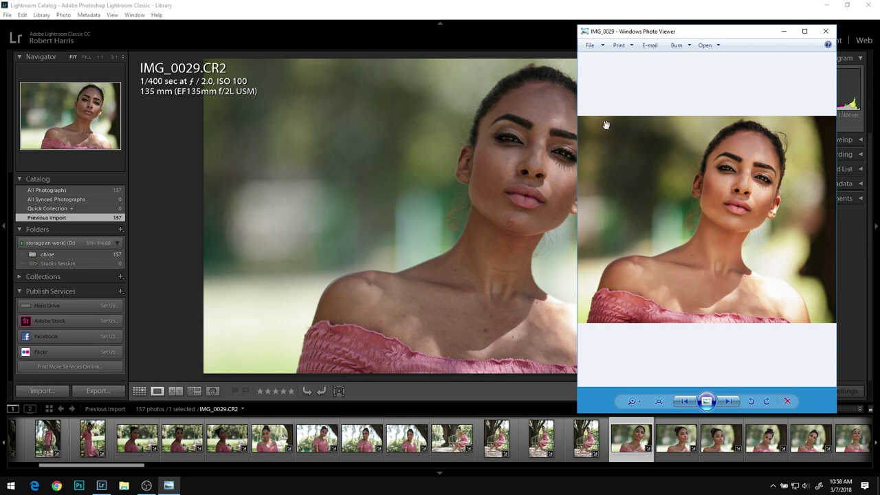
{"action": "left_click", "coordinate": [824, 33]}
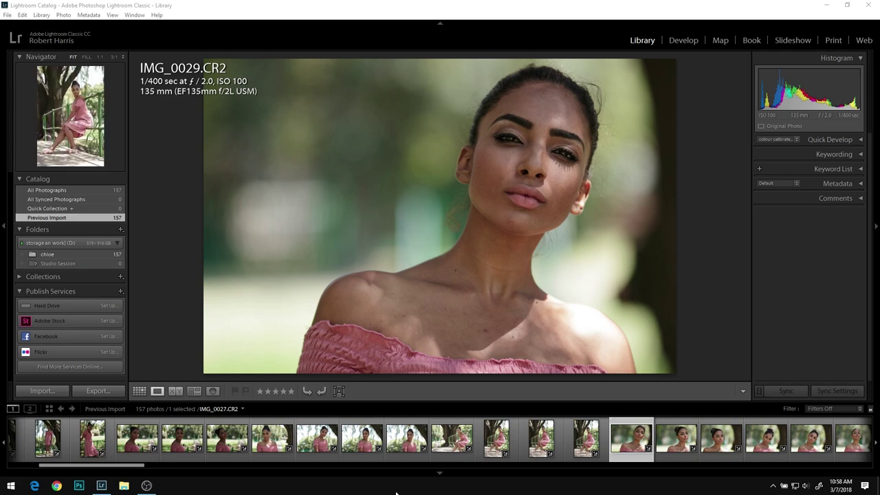
- Scroll the filmstrip and show IMG_0030.CR2 in the main view
{"action": "scroll", "coordinate": [478, 466], "scroll_direction": "down", "scroll_amount": 3}
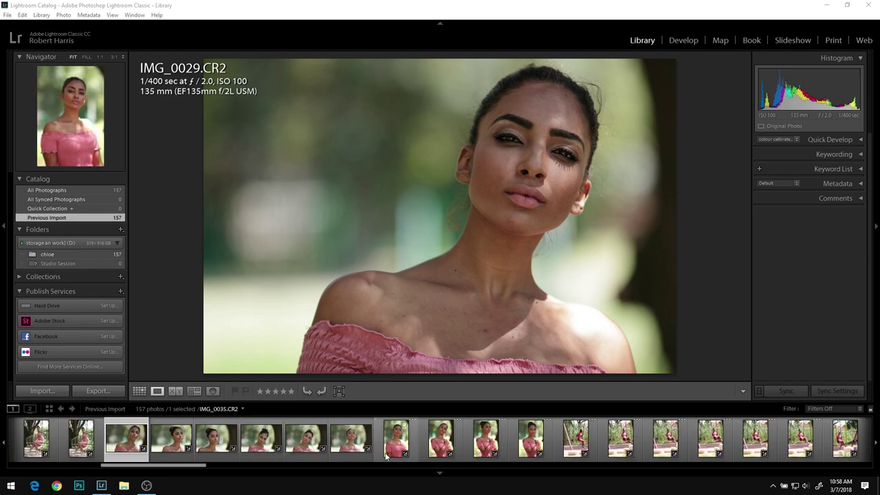
{"action": "scroll", "coordinate": [385, 452], "scroll_direction": "down", "scroll_amount": 5}
{"action": "scroll", "coordinate": [385, 452], "scroll_direction": "down", "scroll_amount": 8}
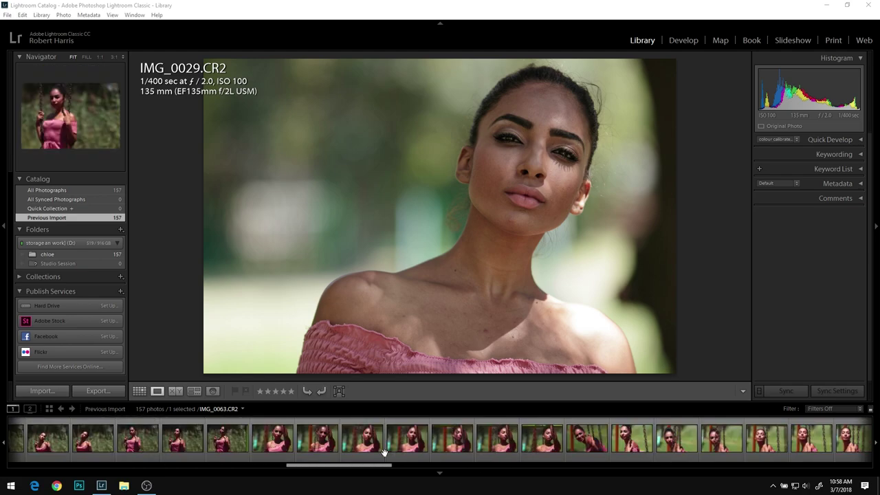
{"action": "scroll", "coordinate": [386, 456], "scroll_direction": "down", "scroll_amount": 5}
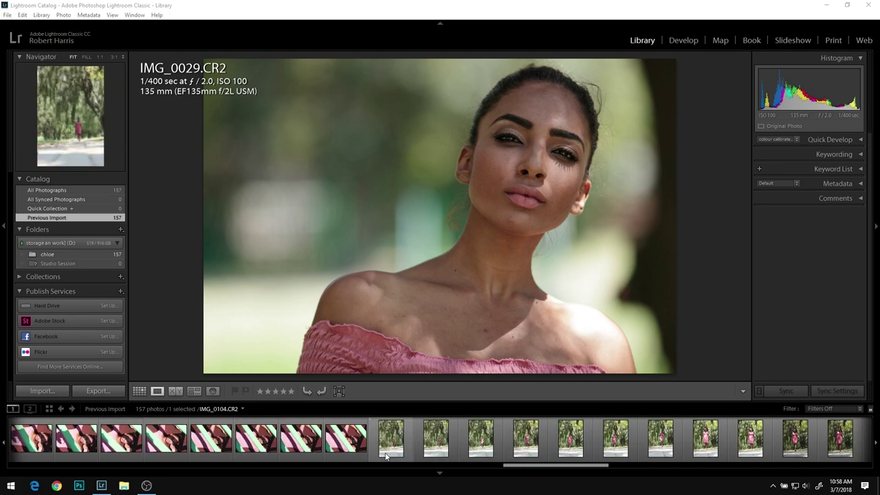
{"action": "scroll", "coordinate": [386, 456], "scroll_direction": "down", "scroll_amount": 8}
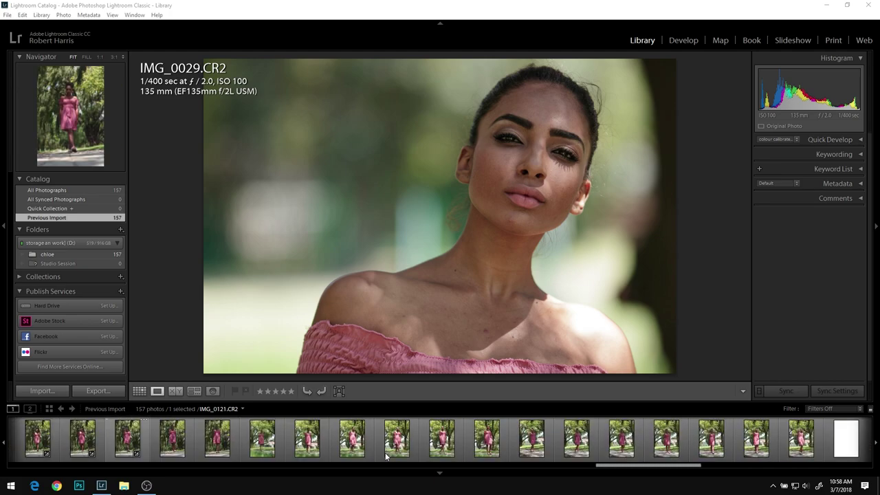
{"action": "scroll", "coordinate": [385, 453], "scroll_direction": "up", "scroll_amount": 12}
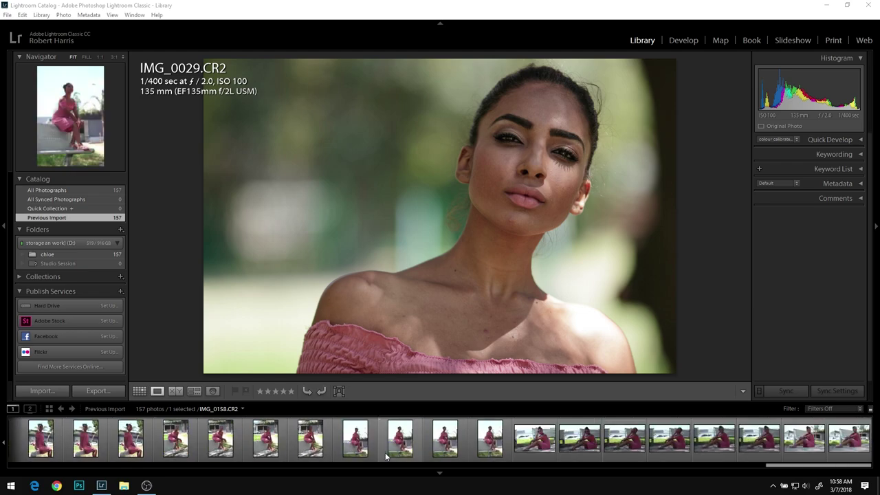
{"action": "scroll", "coordinate": [385, 453], "scroll_direction": "up", "scroll_amount": 7}
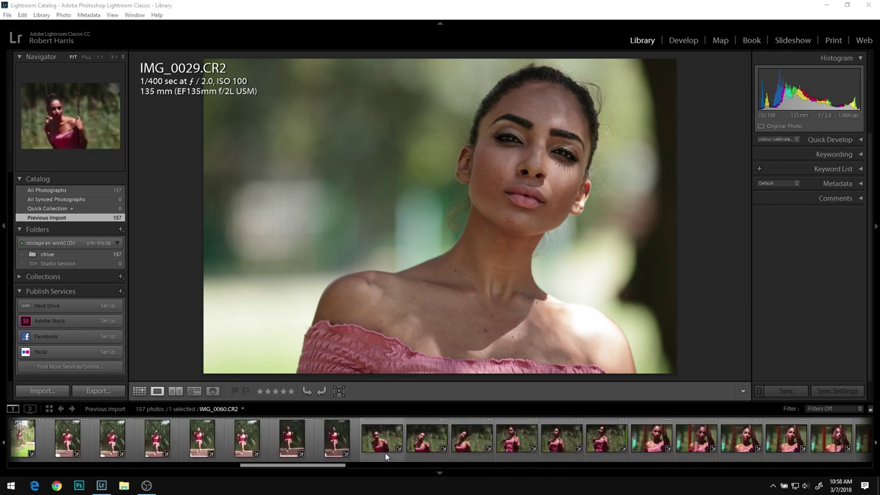
{"action": "scroll", "coordinate": [385, 456], "scroll_direction": "up", "scroll_amount": 6}
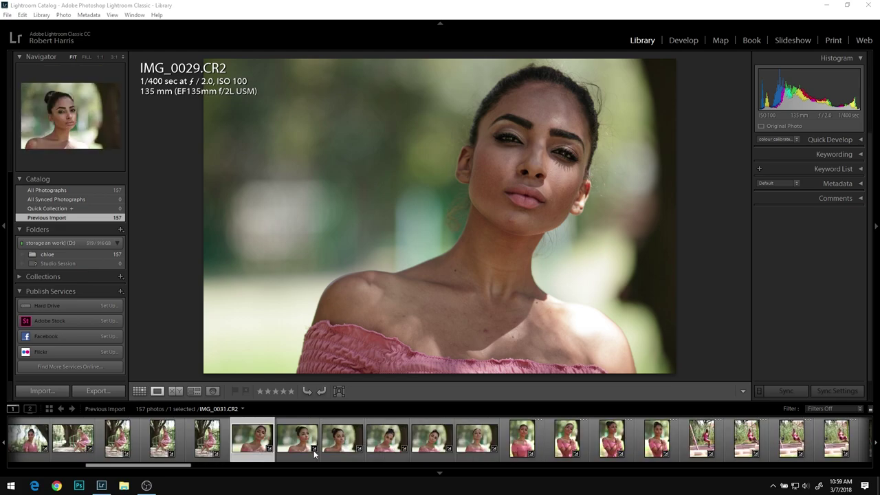
{"action": "left_click", "coordinate": [297, 449]}
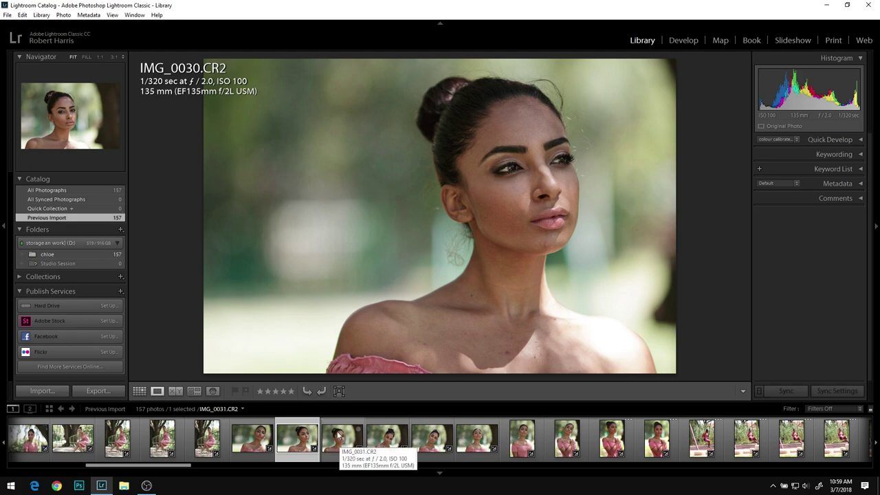
- Inspect IMG_0030's eyes and nose at 1:1, then return to the Fit view
{"action": "left_click", "coordinate": [556, 172]}
{"action": "left_click_drag", "start_coordinate": [495, 275], "coordinate": [463, 335]}
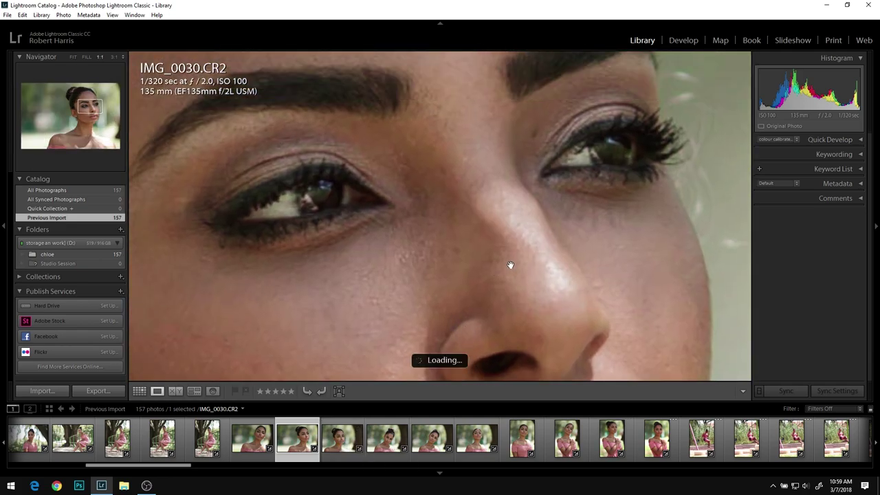
{"action": "mouse_move", "coordinate": [468, 269]}
{"action": "left_mouse_down"}
{"action": "mouse_move", "coordinate": [540, 260]}
{"action": "mouse_move", "coordinate": [468, 268]}
{"action": "left_mouse_up"}
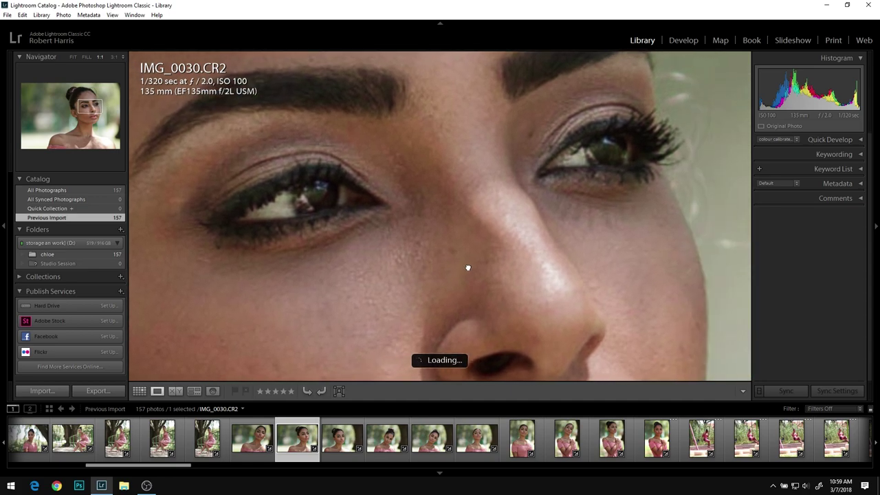
{"action": "left_click", "coordinate": [434, 301]}
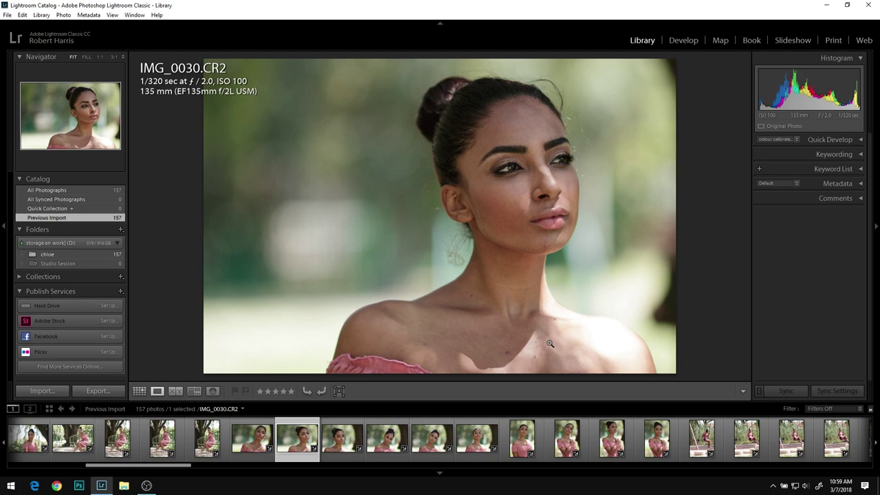
- Add IMG_0030 and IMG_0031 to the Quick Collection
{"action": "key", "text": "b"}
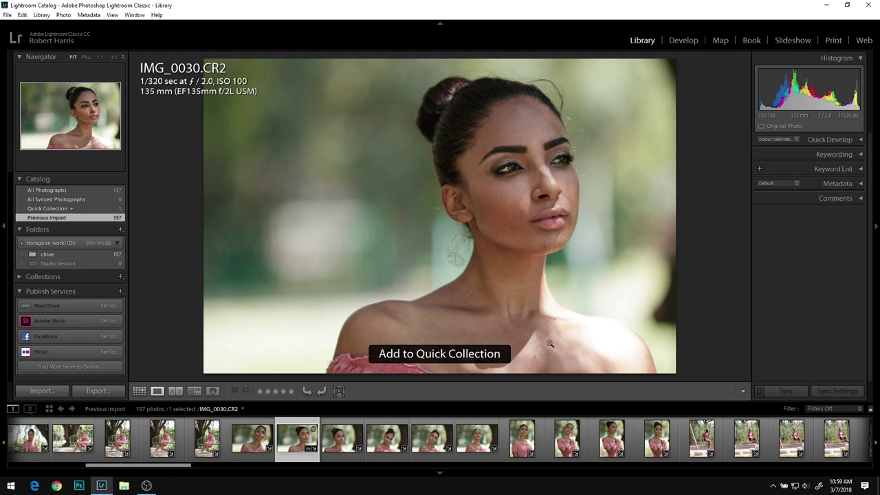
{"action": "key", "text": "Right"}
{"action": "key", "text": "Right"}
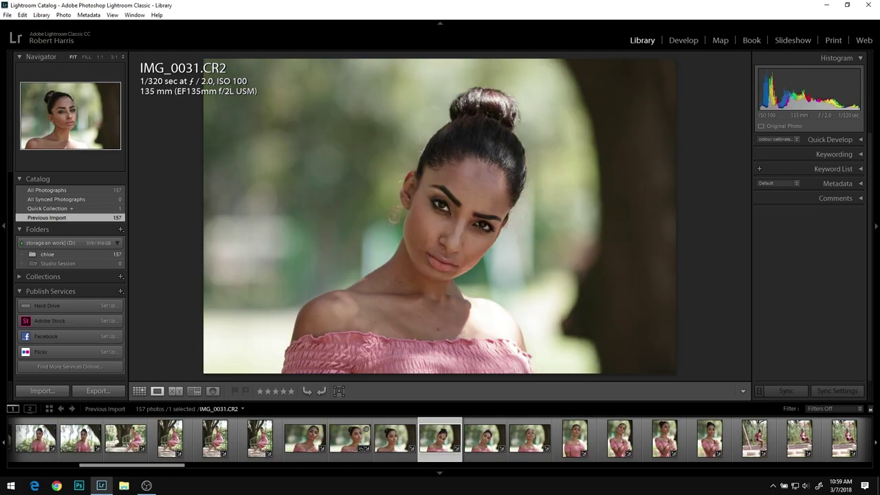
{"action": "key", "text": "Left"}
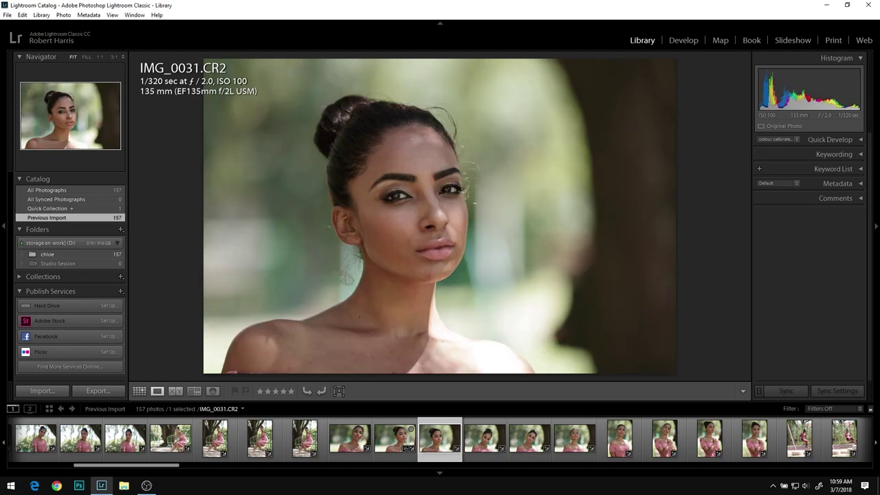
{"action": "key", "text": "b"}
- Browse ahead through IMG_0034 to IMG_0040, checking one shot's eyes at full size
{"action": "key", "text": "Right"}
{"action": "key", "text": "Right"}
{"action": "key", "text": "Right"}
{"action": "key", "text": "Right"}
{"action": "key", "text": "Right"}
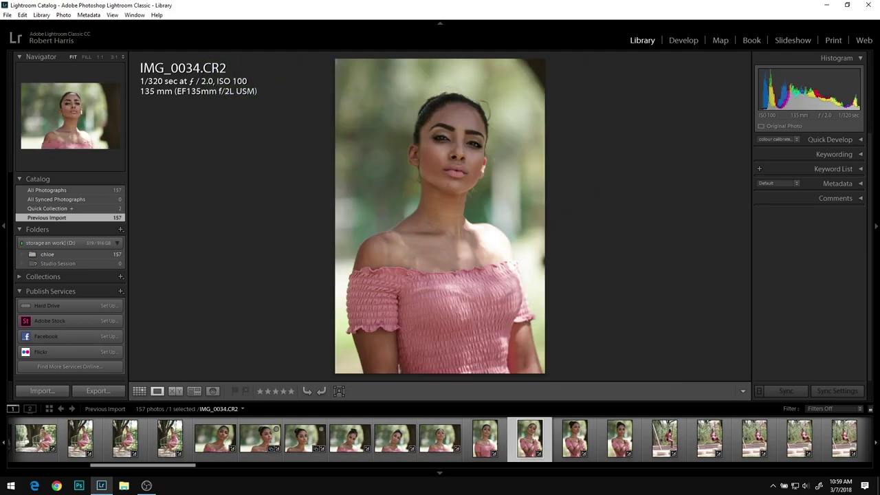
{"action": "key", "text": "Right"}
{"action": "key", "text": "Right"}
{"action": "key", "text": "Right"}
{"action": "key", "text": "Right"}
{"action": "key", "text": "Right"}
{"action": "key", "text": "Right"}
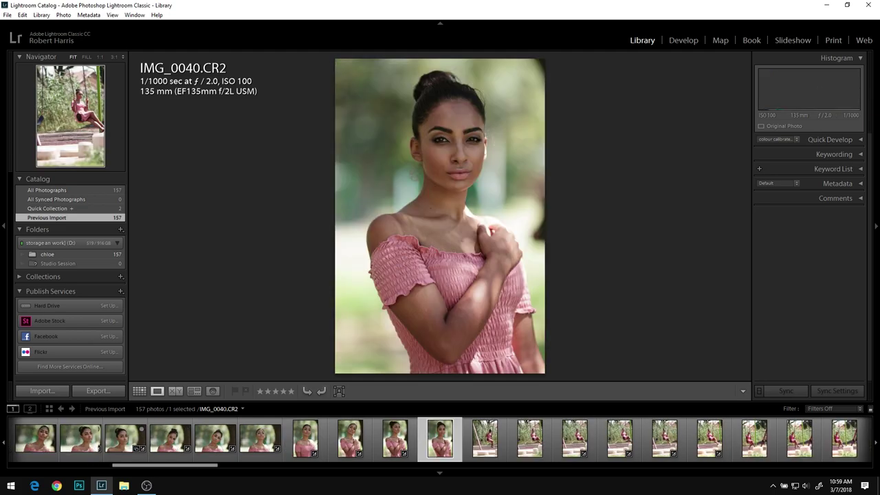
{"action": "key", "text": "Left"}
{"action": "key", "text": "Left"}
{"action": "key", "text": "Left"}
{"action": "key", "text": "Right"}
{"action": "left_click_drag", "start_coordinate": [445, 159], "coordinate": [423, 332]}
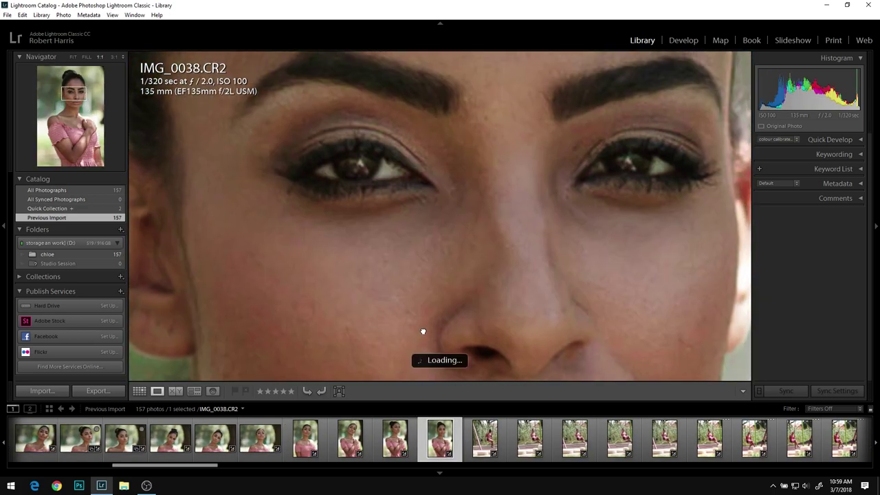
{"action": "left_click_drag", "start_coordinate": [423, 333], "coordinate": [415, 337]}
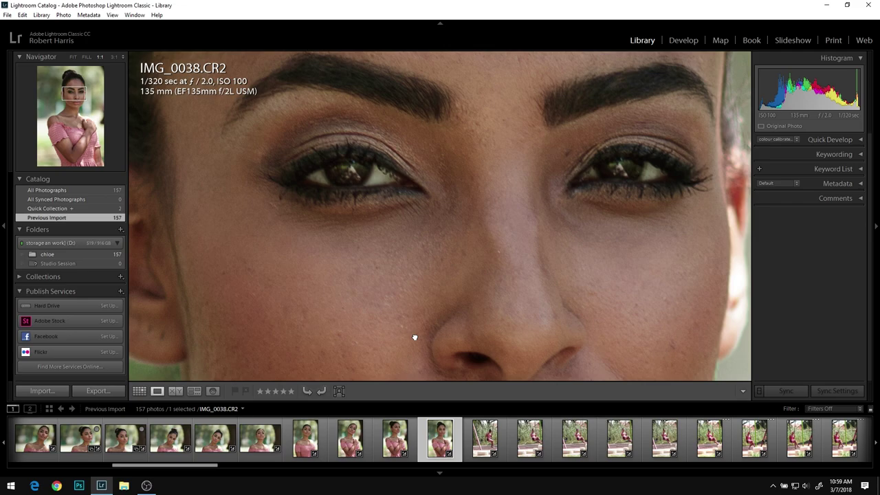
{"action": "left_click", "coordinate": [415, 337]}
- Step back through swing photos IMG_0045 to IMG_0041, inspecting the face and hair bun at 1:1
{"action": "scroll", "coordinate": [550, 462], "scroll_direction": "down", "scroll_amount": 5}
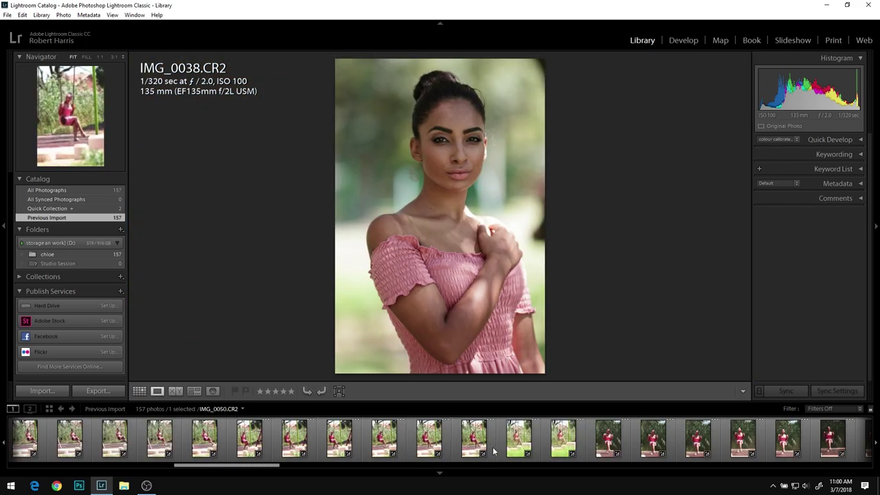
{"action": "left_click", "coordinate": [249, 439]}
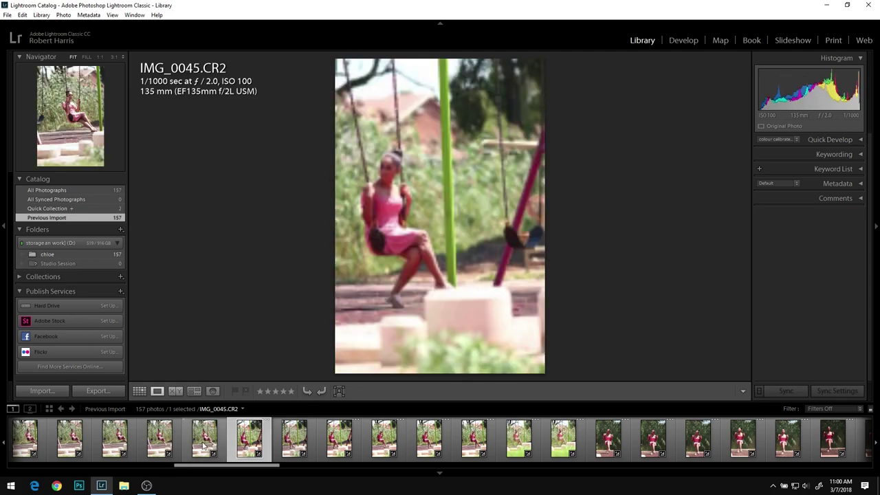
{"action": "left_click", "coordinate": [204, 446]}
{"action": "left_click", "coordinate": [158, 443]}
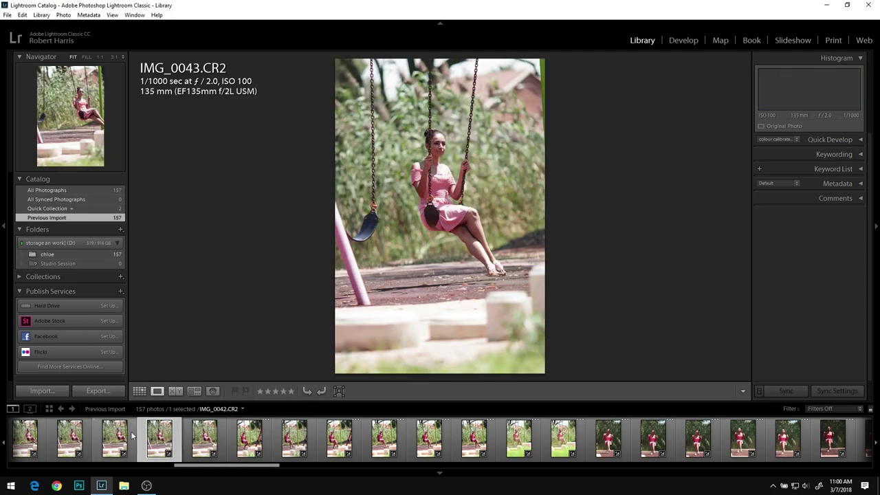
{"action": "left_click", "coordinate": [117, 440]}
{"action": "left_click", "coordinate": [69, 441]}
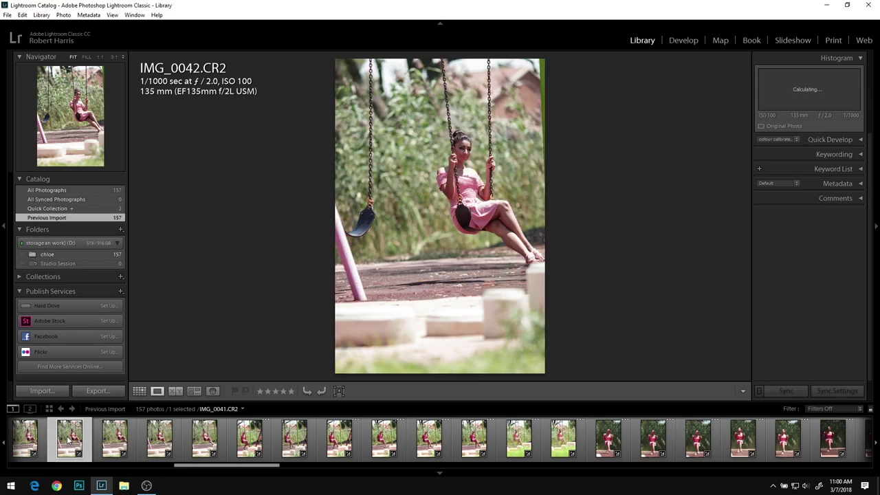
{"action": "left_click", "coordinate": [433, 237]}
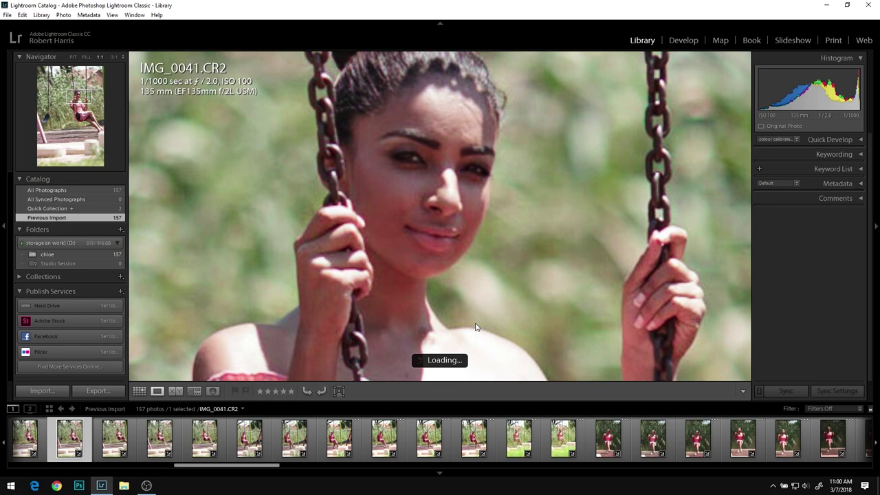
{"action": "left_click_drag", "start_coordinate": [464, 275], "coordinate": [522, 289]}
{"action": "left_click", "coordinate": [522, 290]}
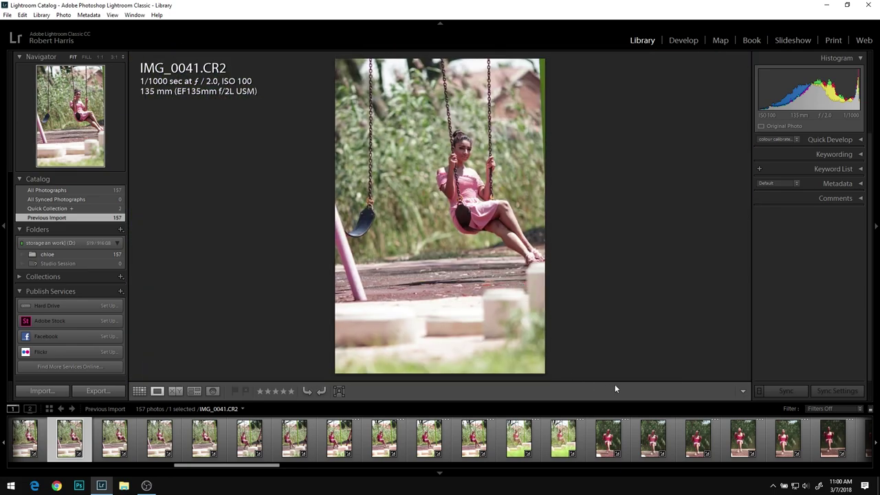
- Show the close-up portrait IMG_0072, then switch to IMG_0071
{"action": "left_click", "coordinate": [538, 465]}
{"action": "left_click", "coordinate": [698, 442]}
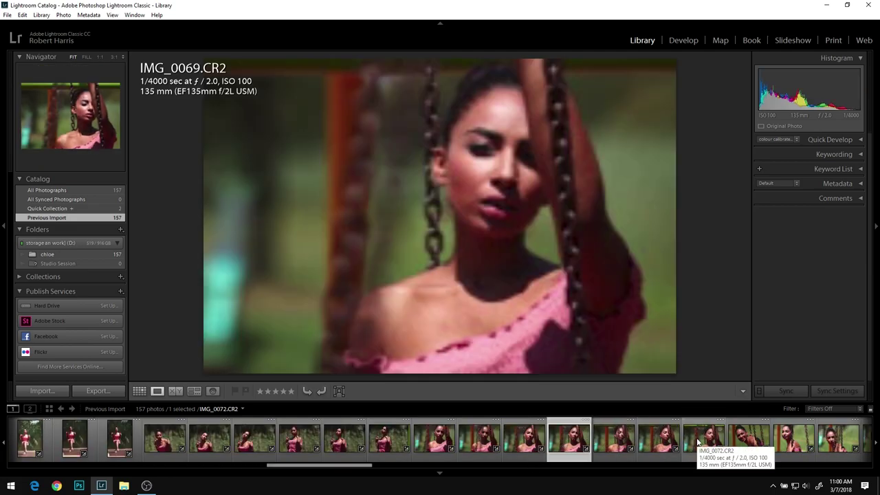
{"action": "left_click", "coordinate": [656, 442]}
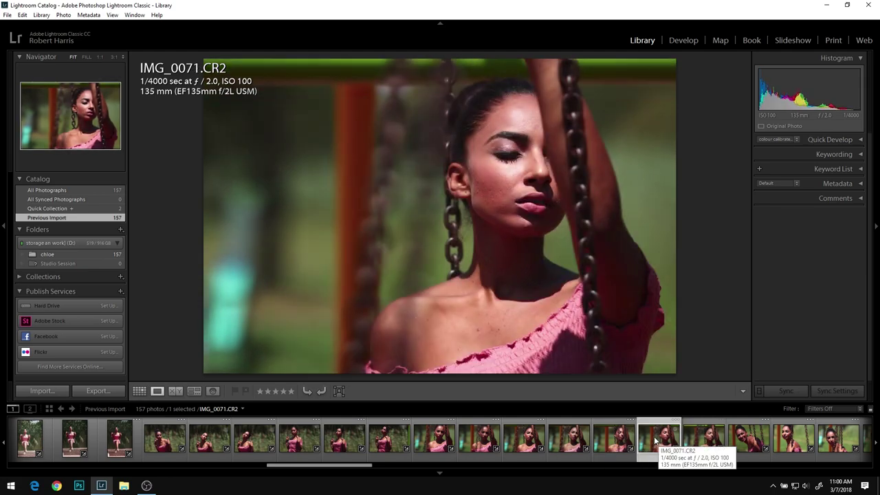
- Add IMG_0071 to the Quick Collection, bringing it to three photos
{"action": "key", "text": "b"}
{"action": "scroll", "coordinate": [652, 440], "scroll_direction": "down", "scroll_amount": 5}
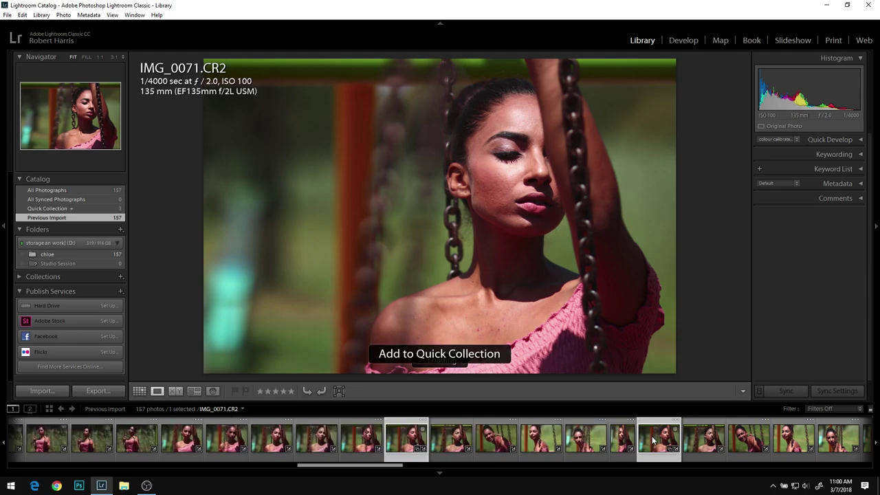
{"action": "scroll", "coordinate": [647, 432], "scroll_direction": "down", "scroll_amount": 10}
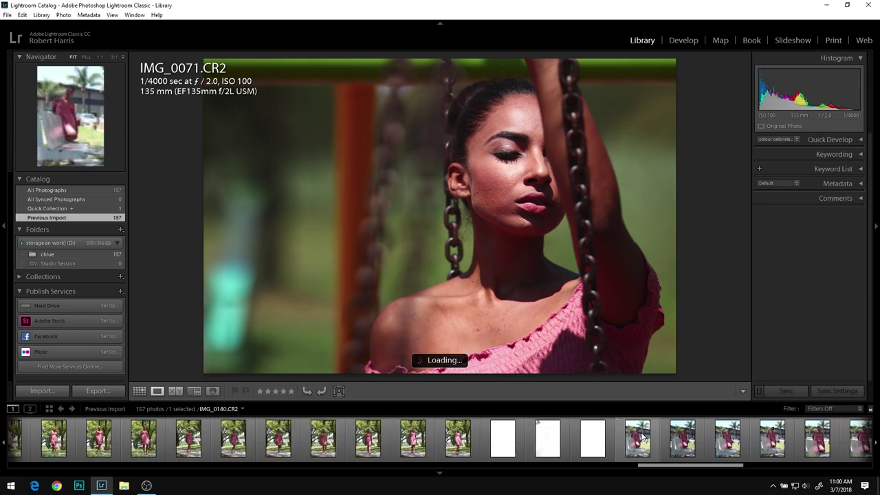
{"action": "scroll", "coordinate": [643, 435], "scroll_direction": "up", "scroll_amount": 10}
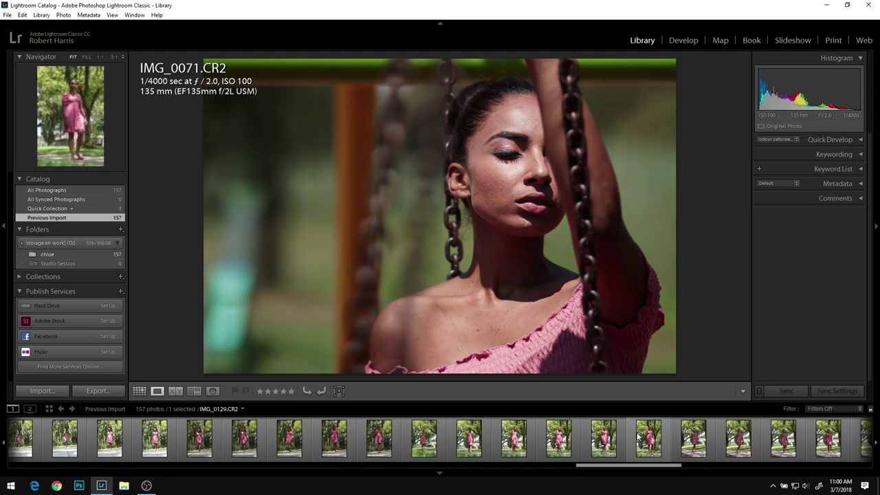
{"action": "scroll", "coordinate": [638, 436], "scroll_direction": "down", "scroll_amount": 10}
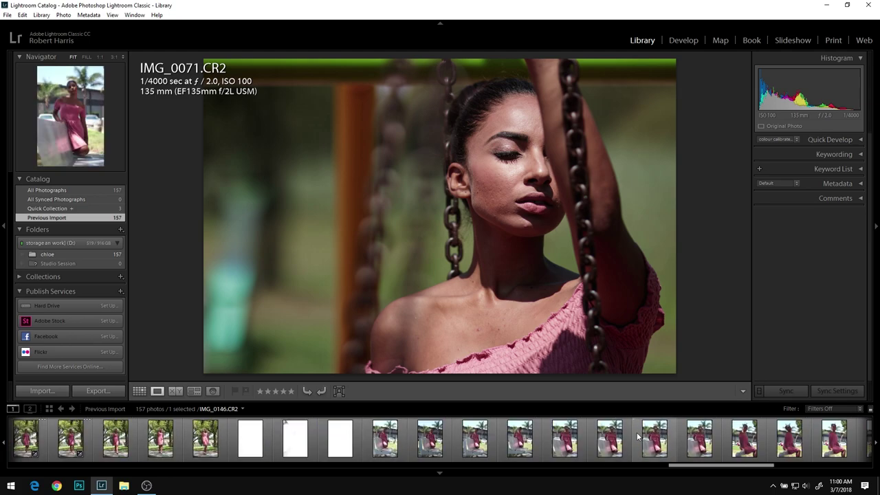
- Browse IMG_0144, IMG_0145 and IMG_0146 from the filmstrip
{"action": "left_click", "coordinate": [560, 443]}
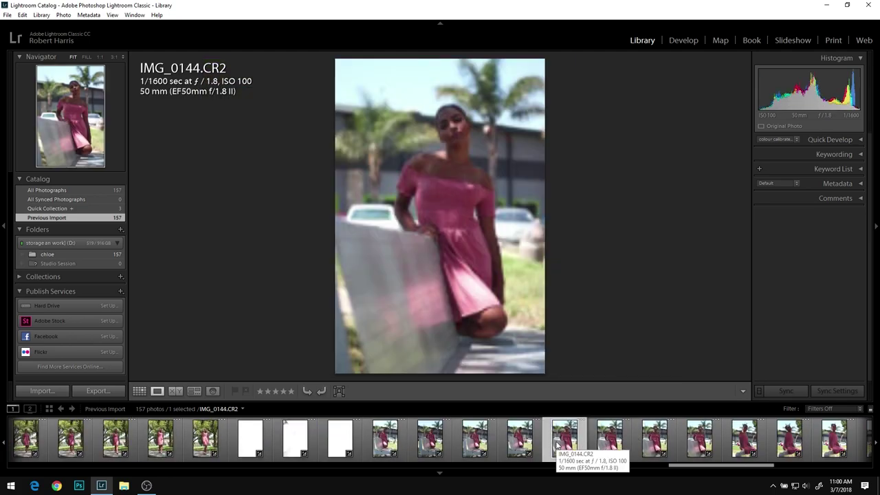
{"action": "left_click", "coordinate": [612, 443]}
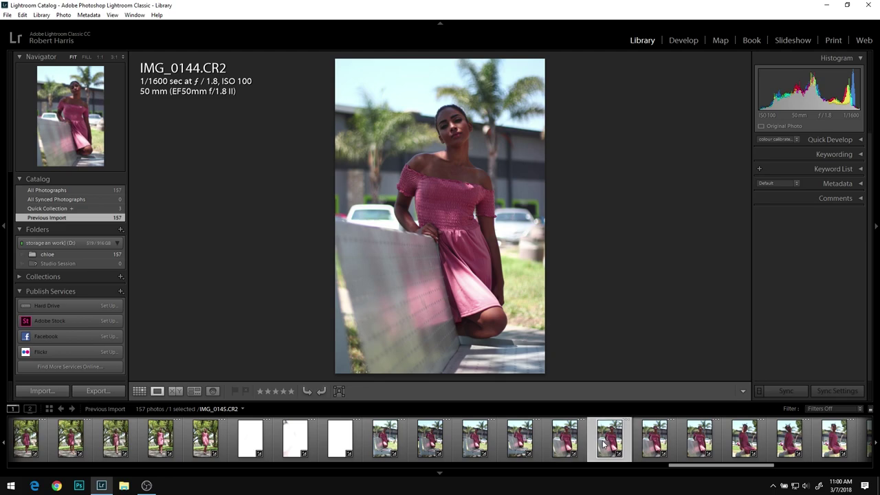
{"action": "left_click", "coordinate": [654, 440]}
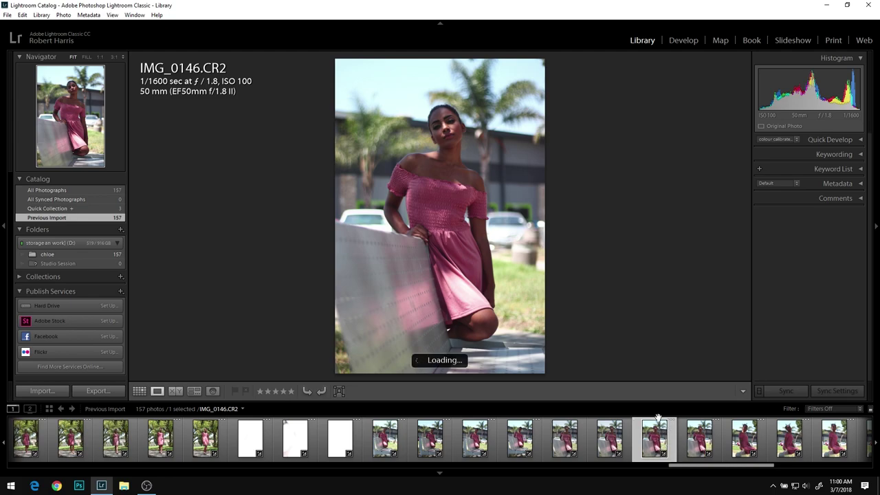
{"action": "scroll", "coordinate": [695, 446], "scroll_direction": "down", "scroll_amount": 5}
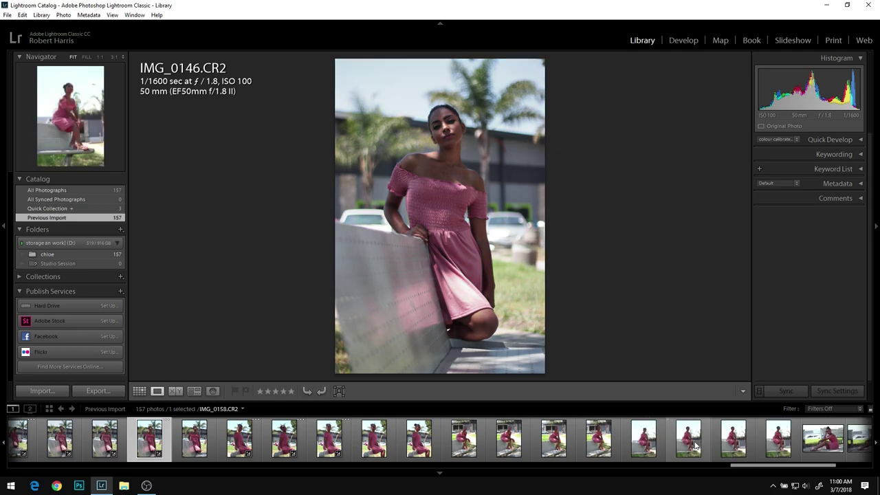
{"action": "scroll", "coordinate": [626, 444], "scroll_direction": "up", "scroll_amount": 5}
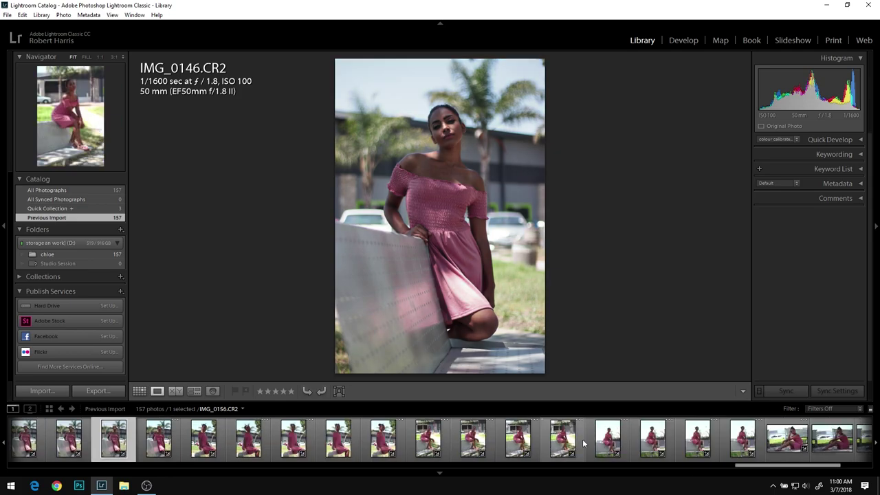
{"action": "scroll", "coordinate": [287, 451], "scroll_direction": "up", "scroll_amount": 5}
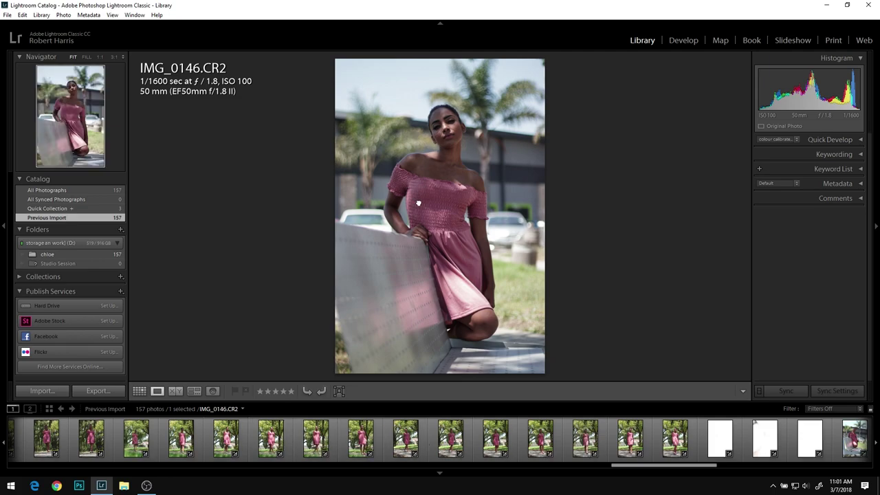
- Check the current photo's face at full size, then move from IMG_0146 to IMG_0145
{"action": "left_click", "coordinate": [406, 229]}
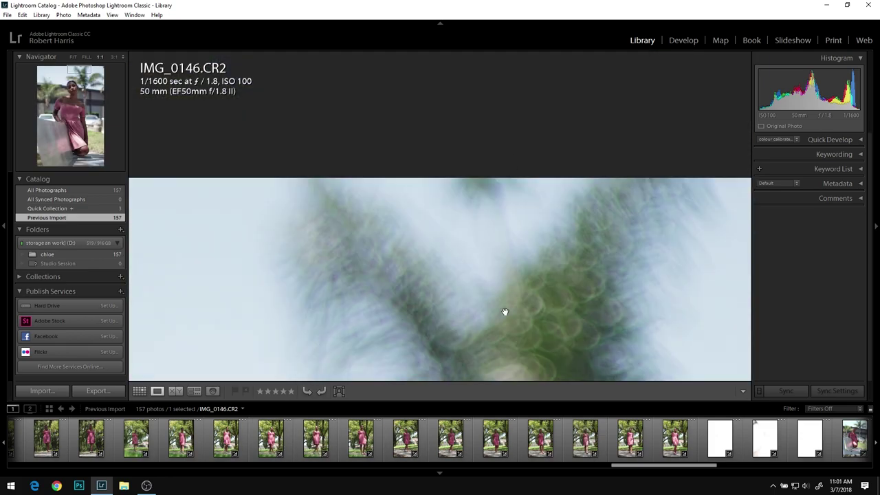
{"action": "scroll", "coordinate": [504, 310], "scroll_direction": "down", "scroll_amount": 10}
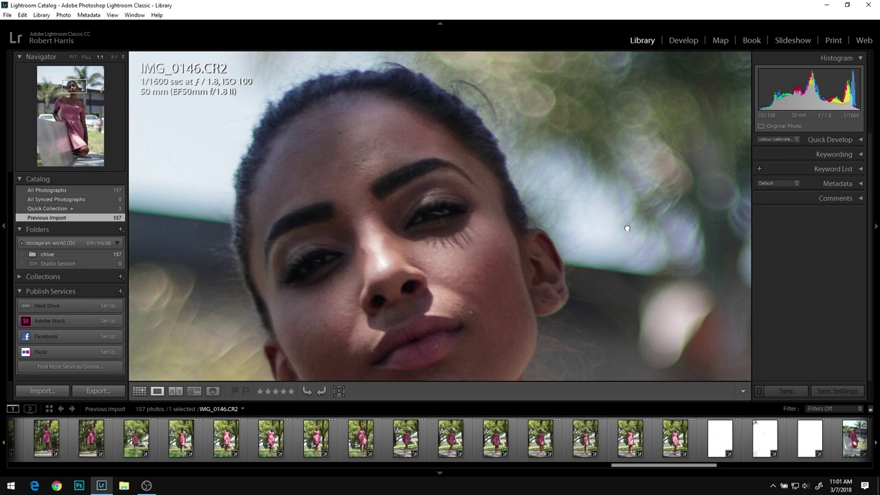
{"action": "left_click_drag", "start_coordinate": [627, 229], "coordinate": [644, 169]}
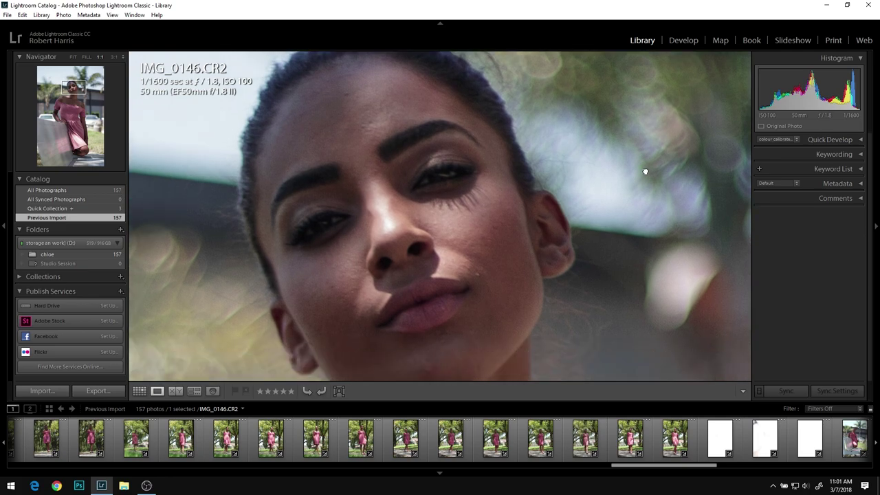
{"action": "scroll", "coordinate": [609, 436], "scroll_direction": "down", "scroll_amount": 3}
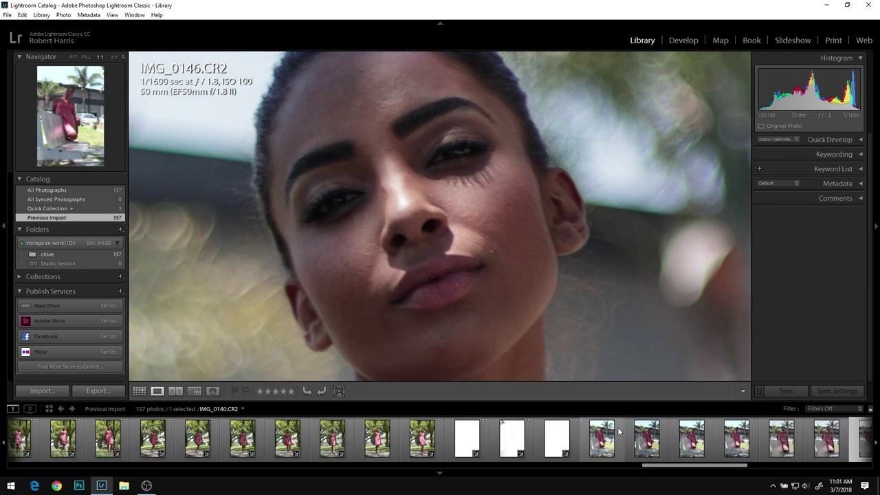
{"action": "scroll", "coordinate": [619, 431], "scroll_direction": "down", "scroll_amount": 3}
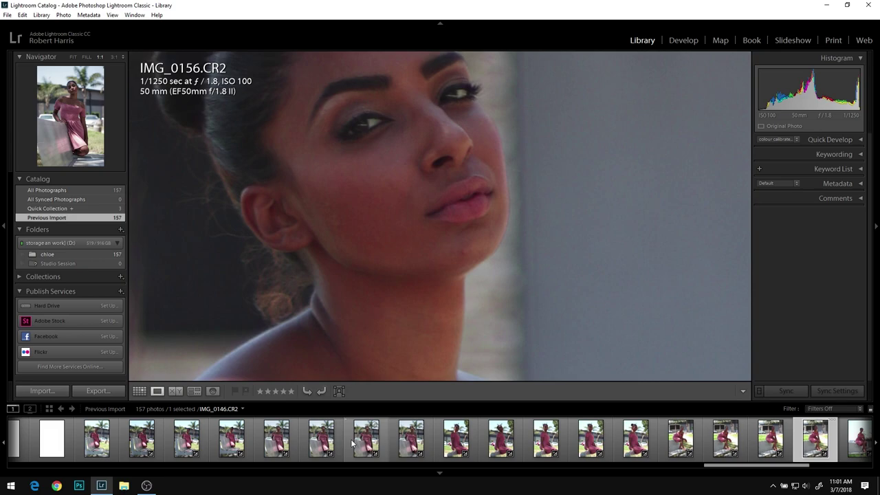
{"action": "left_click", "coordinate": [352, 444]}
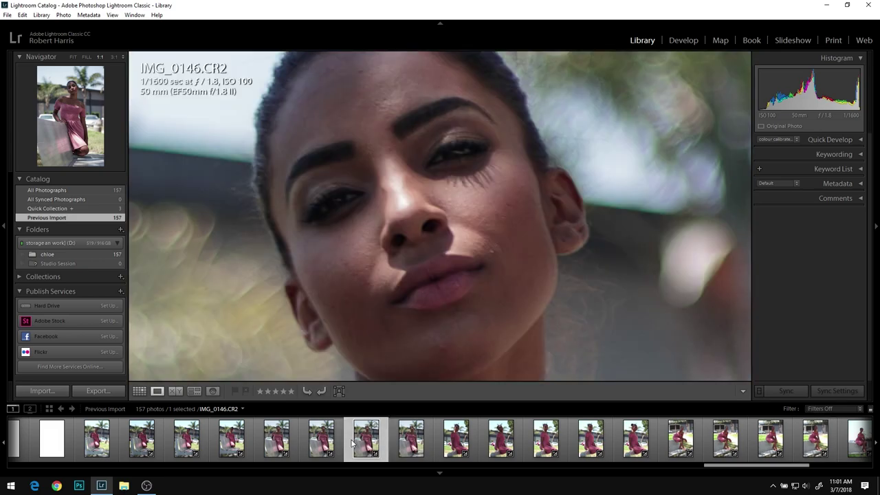
{"action": "left_click", "coordinate": [328, 445]}
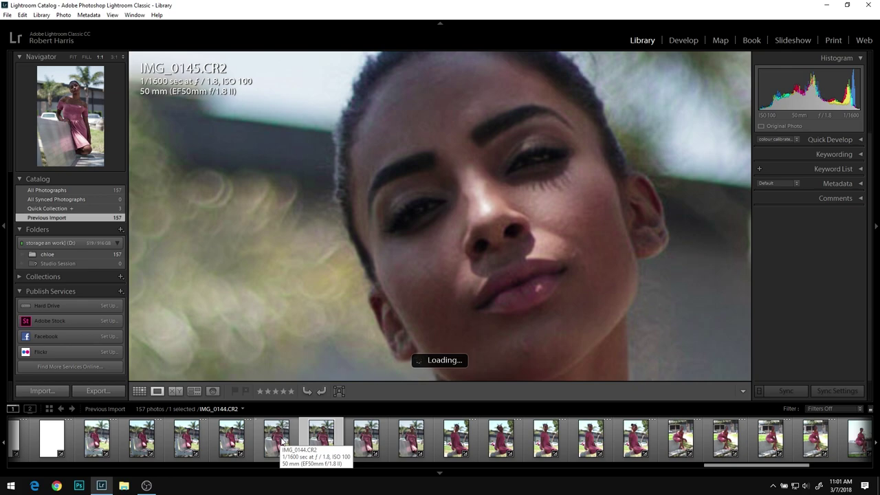
- Show the whole IMG_0145 photo and add it to the Quick Collection
{"action": "left_click", "coordinate": [773, 486]}
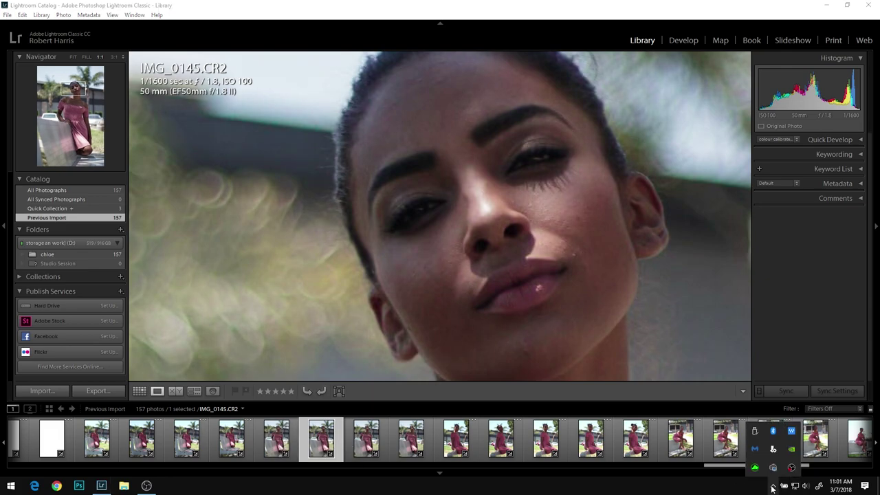
{"action": "left_click", "coordinate": [773, 487]}
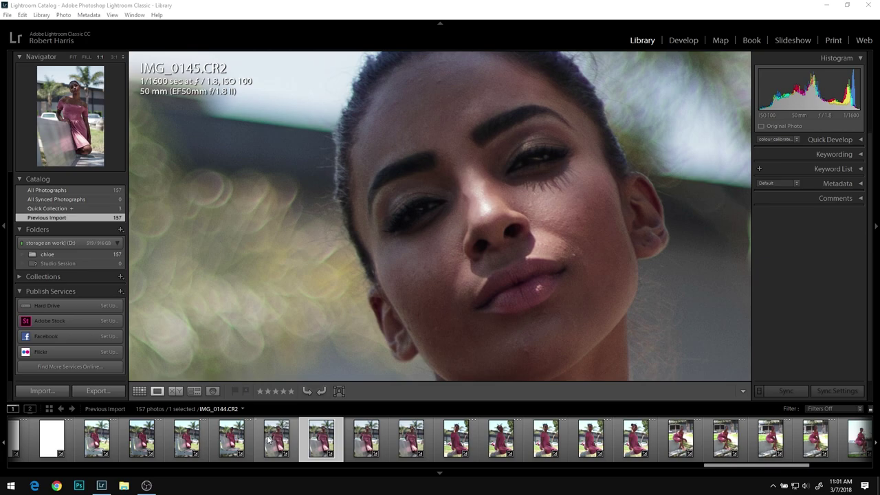
{"action": "left_click", "coordinate": [406, 353]}
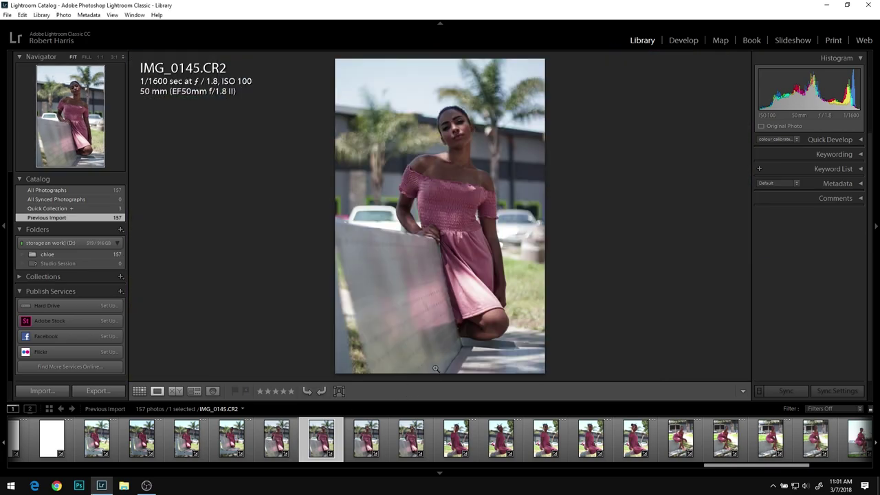
{"action": "key", "text": "b"}
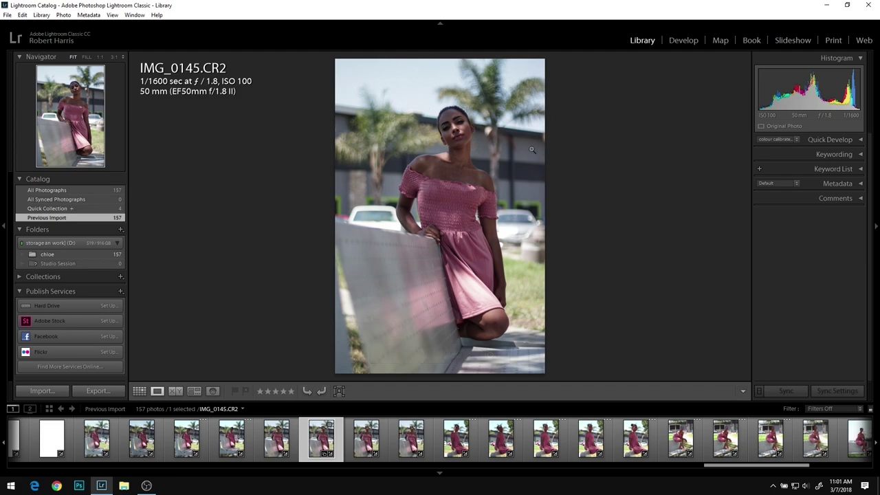
- Inspect IMG_0145's neck and skirt folds at 1:1, return to Fit, and display the Quick Collection
{"action": "left_click", "coordinate": [444, 164]}
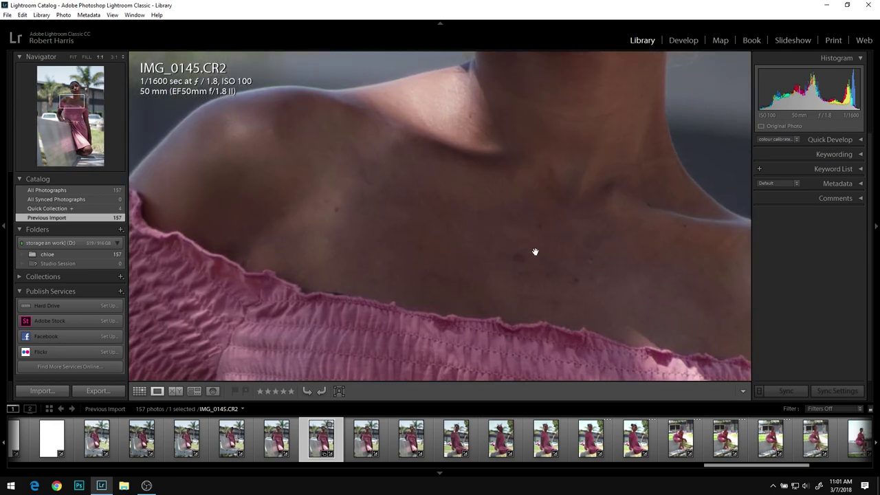
{"action": "scroll", "coordinate": [530, 255], "scroll_direction": "down", "scroll_amount": 5}
{"action": "left_click_drag", "start_coordinate": [530, 267], "coordinate": [511, 65]}
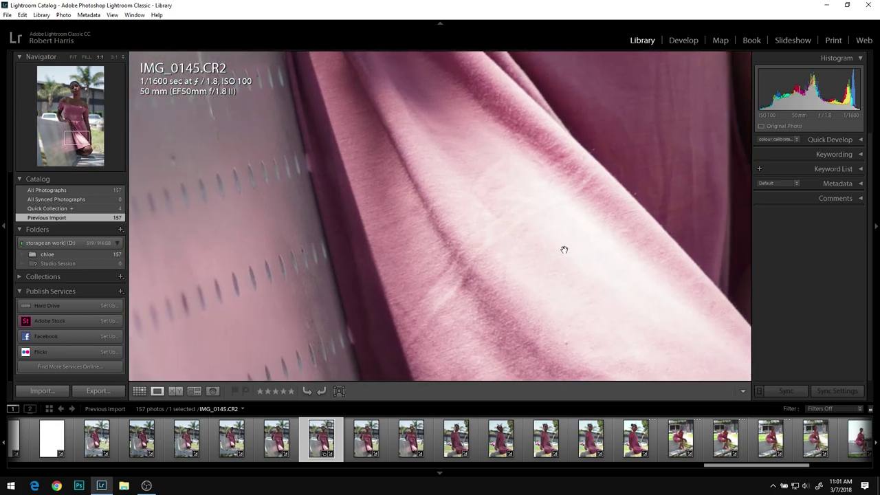
{"action": "scroll", "coordinate": [541, 236], "scroll_direction": "down", "scroll_amount": 3}
{"action": "scroll", "coordinate": [558, 220], "scroll_direction": "up", "scroll_amount": 6}
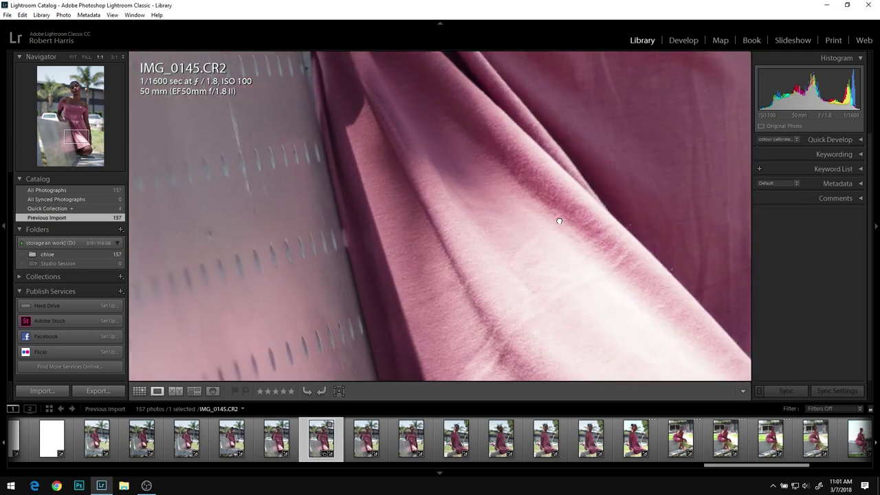
{"action": "scroll", "coordinate": [558, 300], "scroll_direction": "up", "scroll_amount": 8}
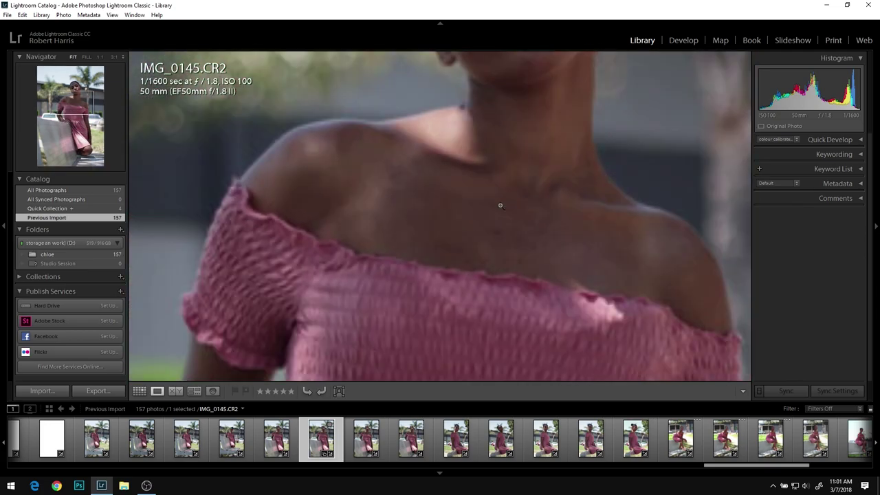
{"action": "left_click", "coordinate": [501, 205]}
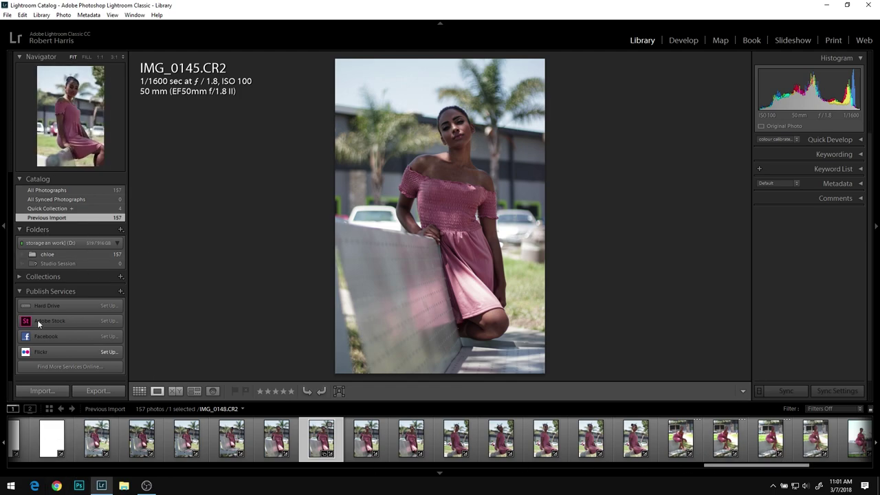
{"action": "left_click", "coordinate": [42, 209]}
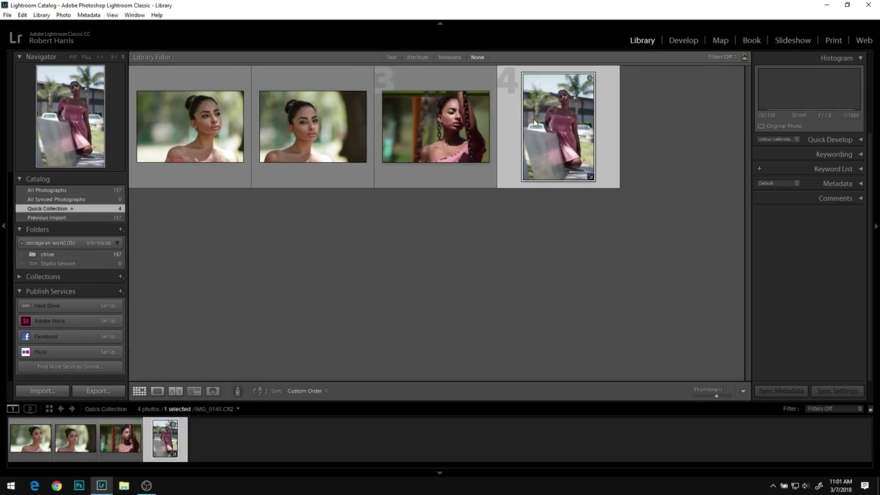
- Drop one photo from the Quick Collection and take IMG_0030 into the Develop module
{"action": "double_click", "coordinate": [186, 129]}
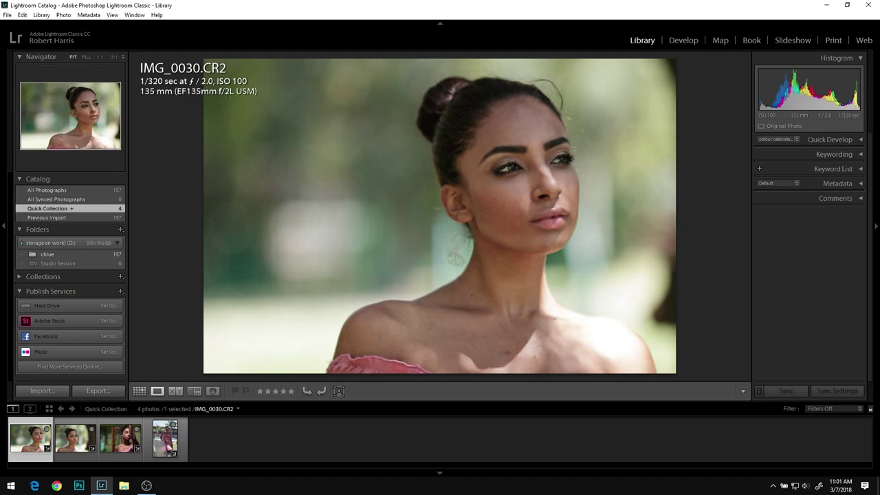
{"action": "key", "text": "b"}
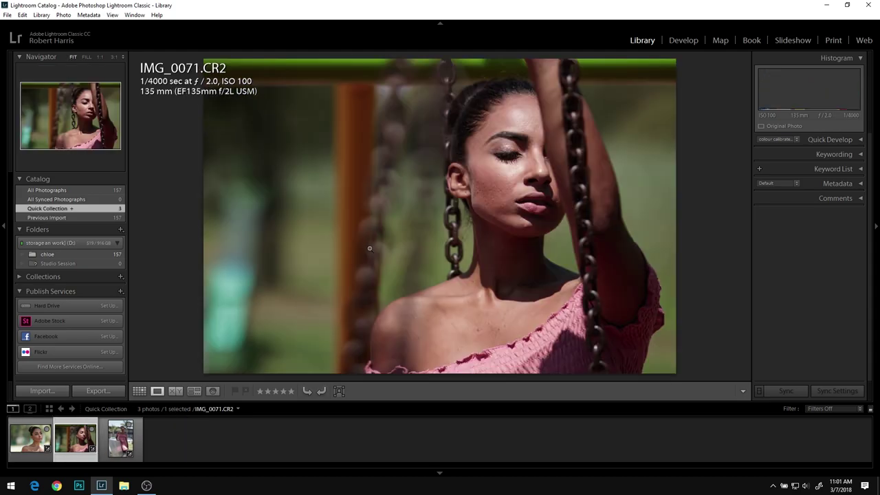
{"action": "key", "text": "Left"}
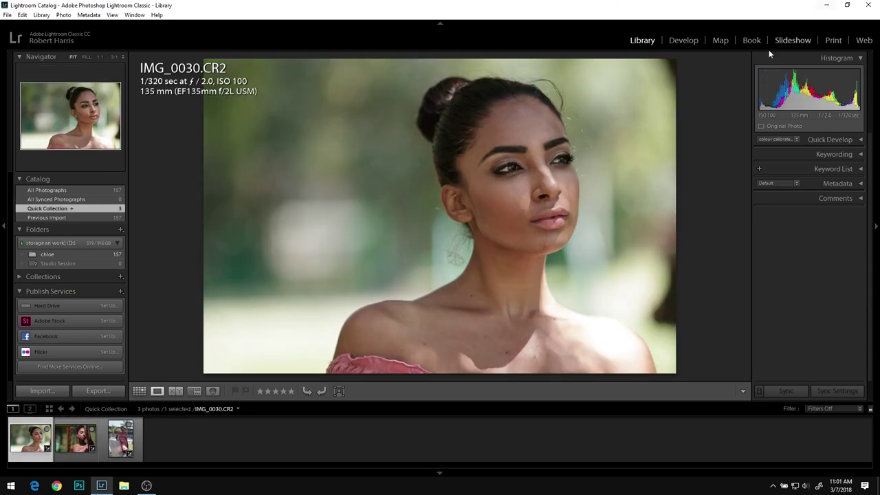
{"action": "left_click", "coordinate": [685, 40]}
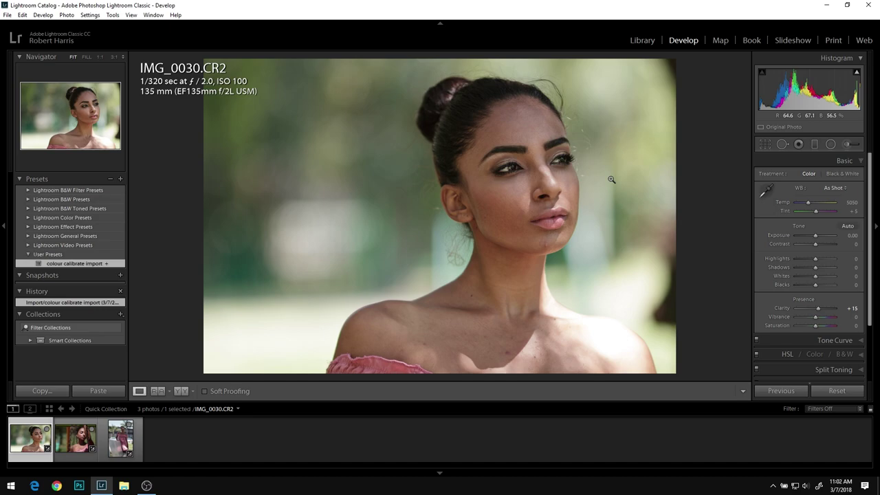
- In Camera Calibration, switch IMG_0030's profile from Adobe Standard to Camera Neutral
{"action": "scroll", "coordinate": [817, 264], "scroll_direction": "down", "scroll_amount": 1}
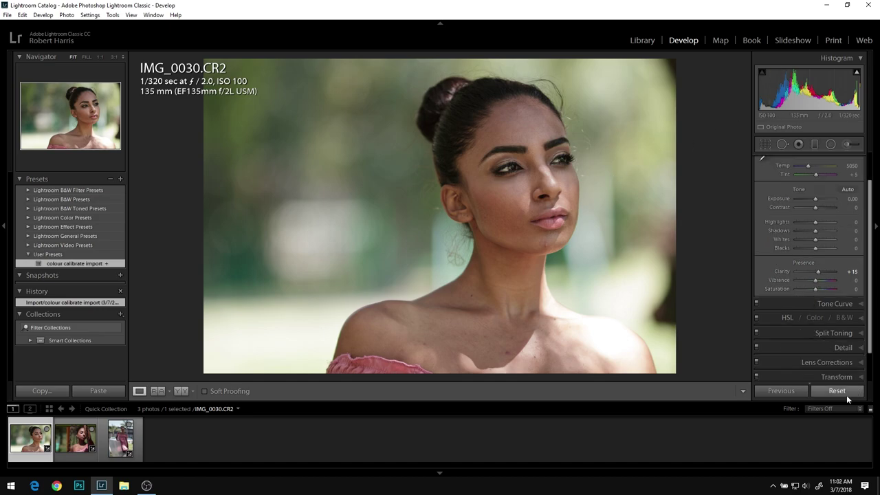
{"action": "scroll", "coordinate": [795, 361], "scroll_direction": "down", "scroll_amount": 1}
{"action": "left_click", "coordinate": [783, 372]}
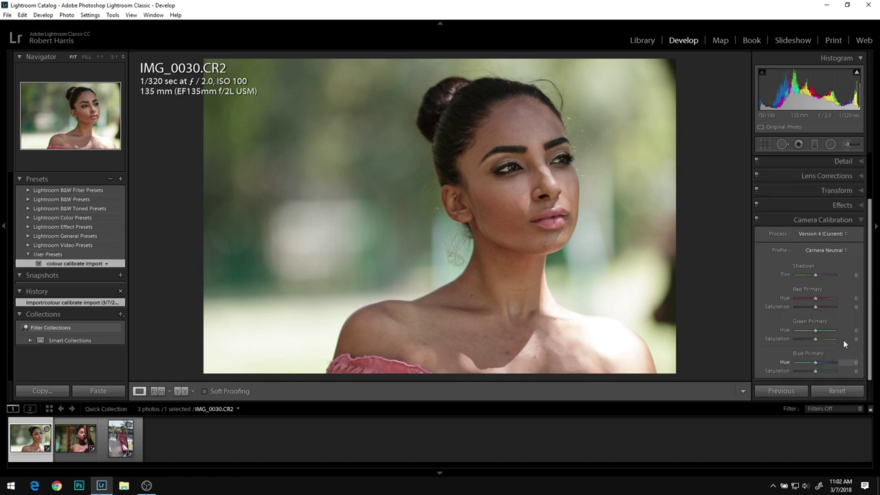
{"action": "left_click", "coordinate": [832, 250]}
{"action": "left_click", "coordinate": [814, 257]}
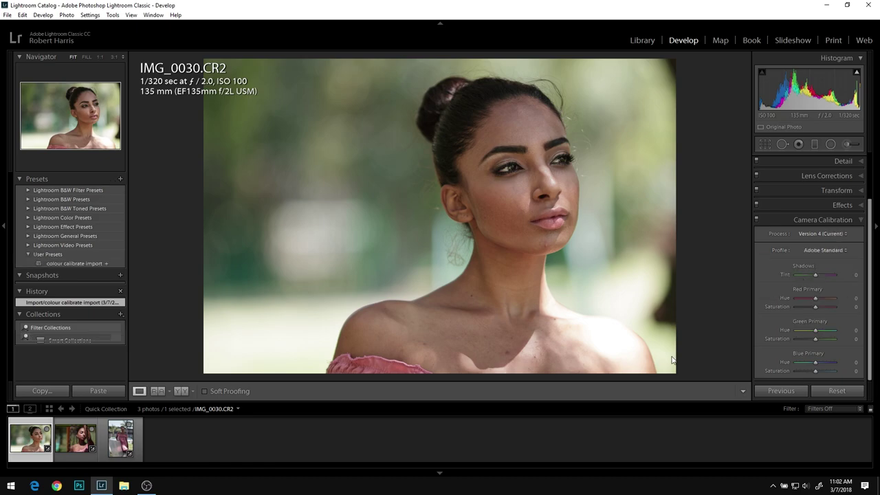
{"action": "left_click", "coordinate": [818, 251]}
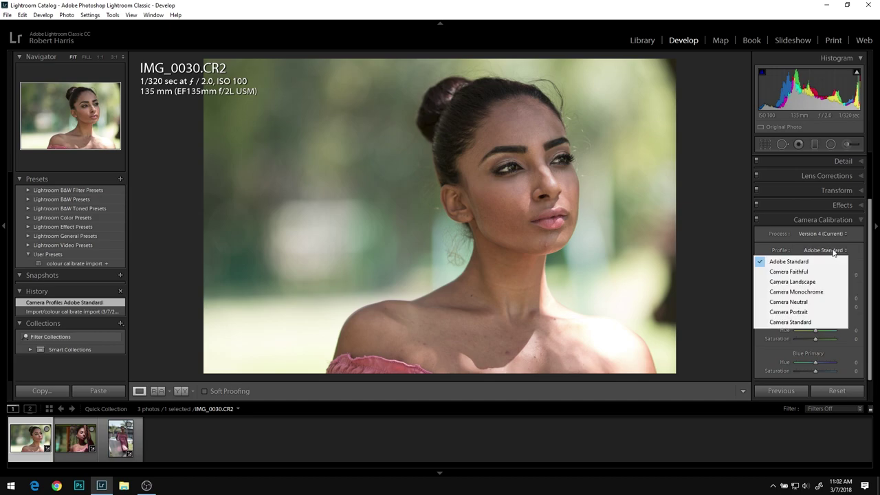
{"action": "left_click", "coordinate": [793, 302]}
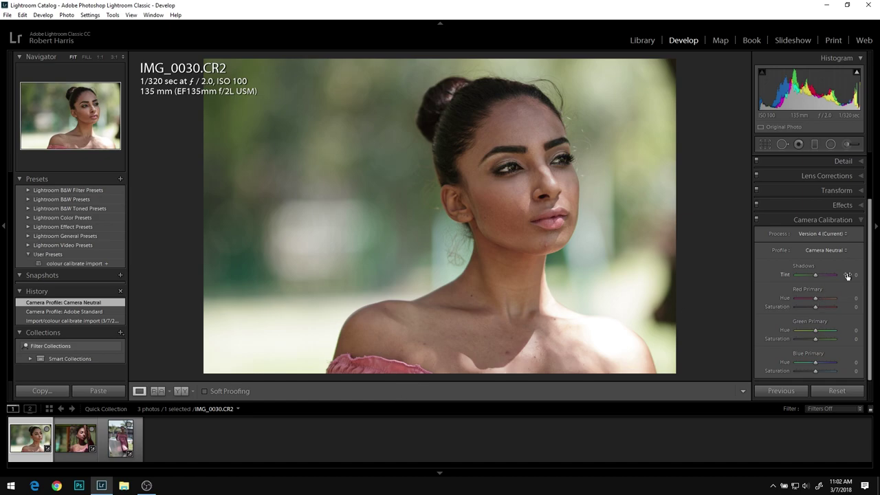
{"action": "left_click", "coordinate": [770, 218]}
{"action": "left_click", "coordinate": [798, 219]}
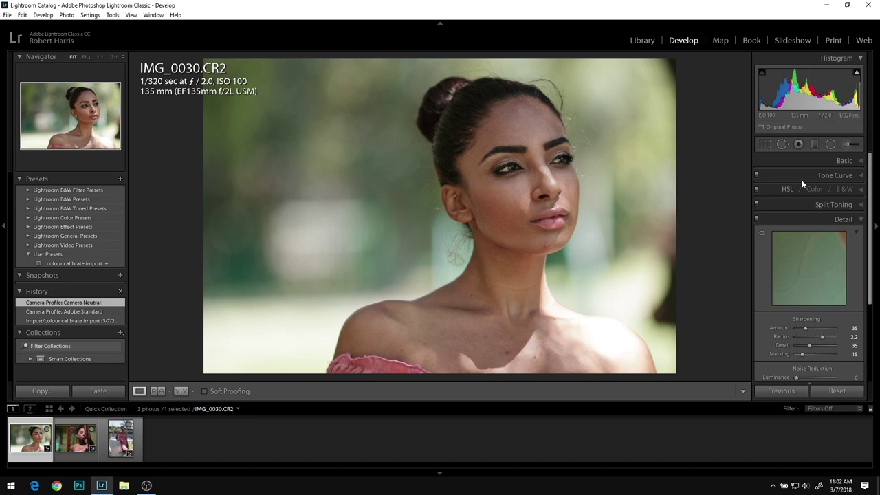
- Zoom 1:1 on the eyes, undo an accidental Quick Collection removal, and compare before/after
{"action": "left_click", "coordinate": [601, 209]}
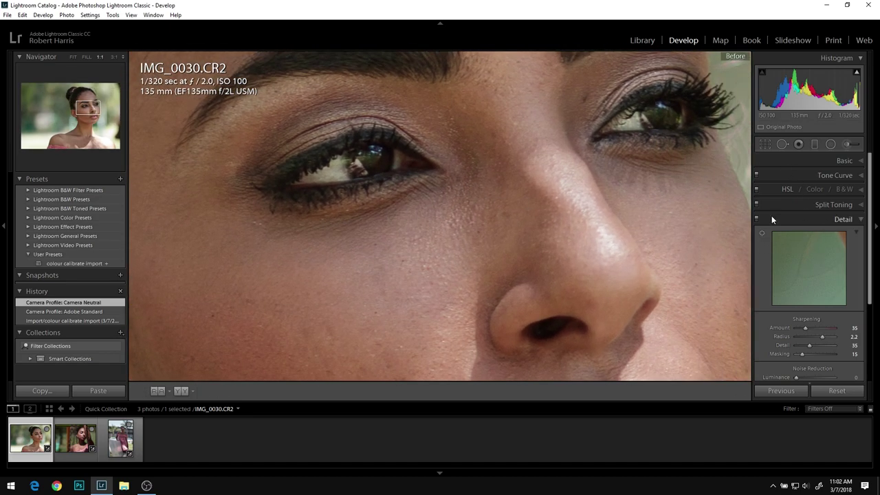
{"action": "key", "text": "Delete"}
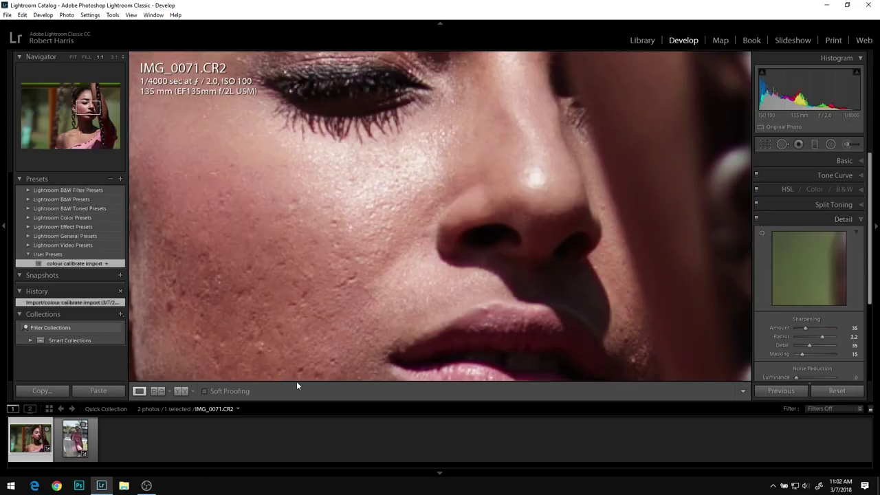
{"action": "key", "text": "ctrl+z"}
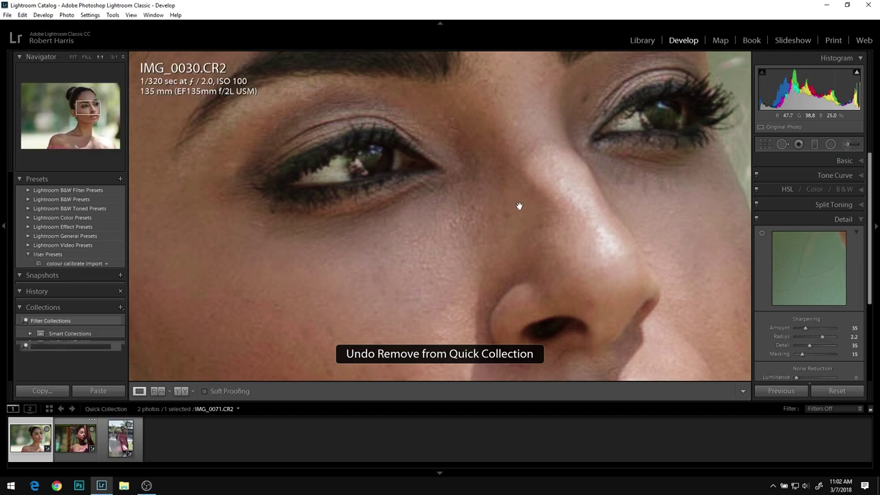
{"action": "key", "text": "backslash"}
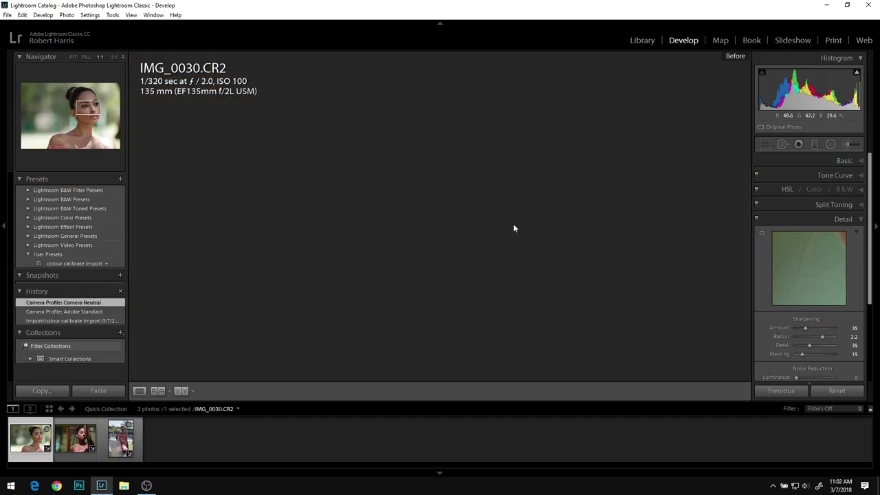
{"action": "key", "text": "backslash"}
{"action": "key", "text": "backslash"}
{"action": "key", "text": "backslash"}
{"action": "key", "text": "backslash"}
{"action": "key", "text": "backslash"}
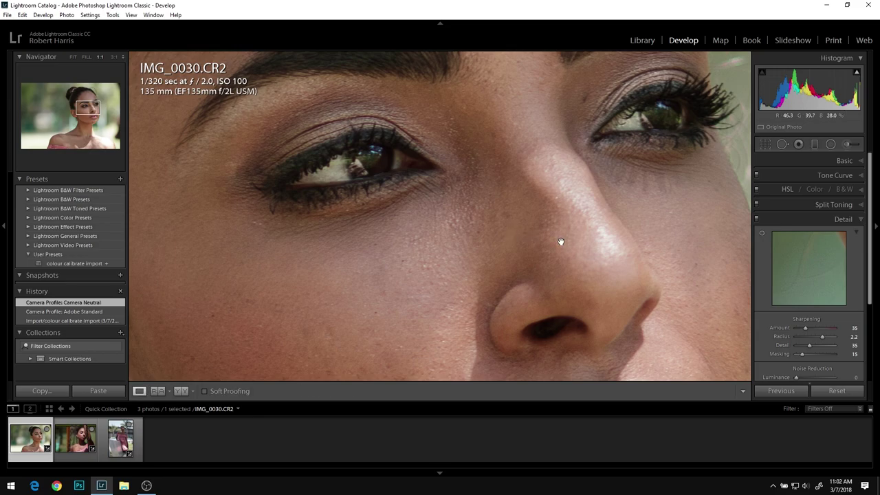
- Set Sharpening Amount 40 and Radius 2.3, trying Luminance 5 then resetting it to 0
{"action": "left_click_drag", "start_coordinate": [809, 328], "coordinate": [810, 328]}
{"action": "left_click", "coordinate": [826, 336]}
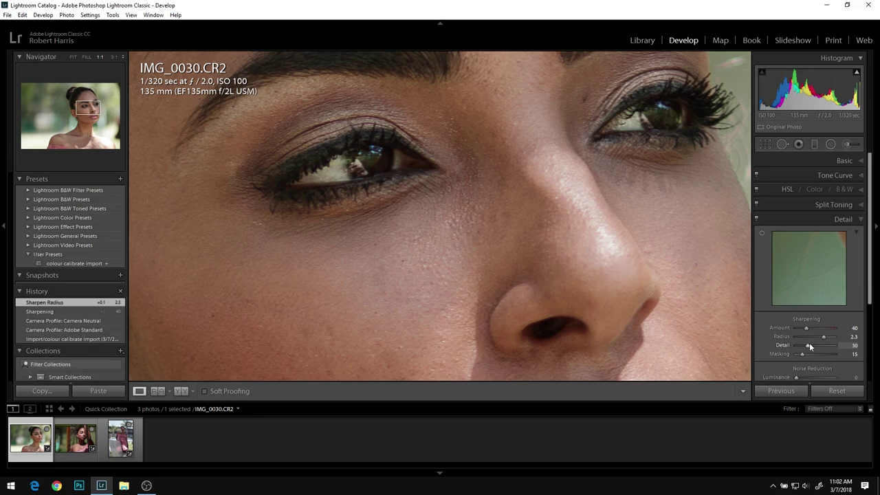
{"action": "left_click_drag", "start_coordinate": [801, 376], "coordinate": [805, 368]}
{"action": "double_click", "coordinate": [804, 373]}
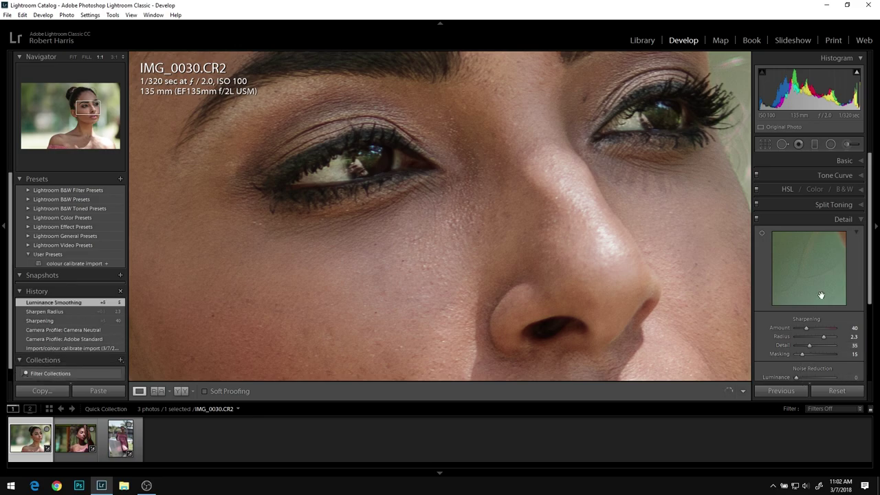
{"action": "left_click", "coordinate": [800, 161]}
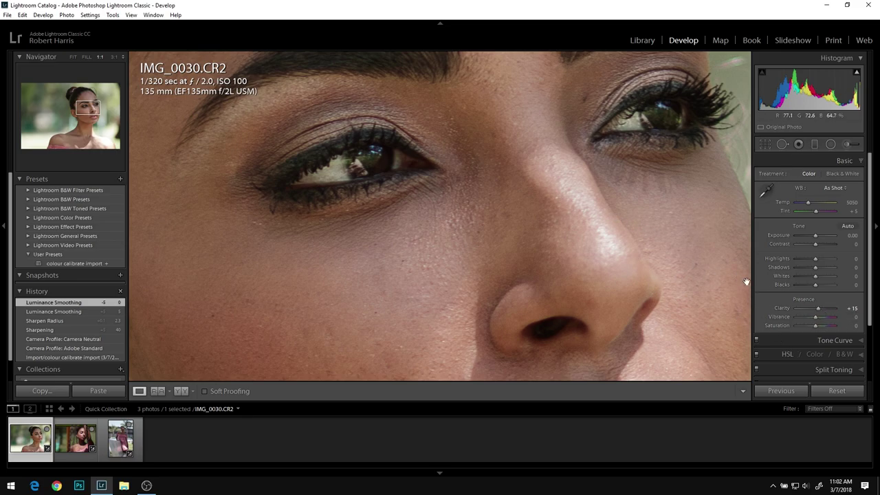
- Raise Vibrance to +35, Contrast to +20 and Shadows to +33 on the full portrait
{"action": "left_click", "coordinate": [559, 231]}
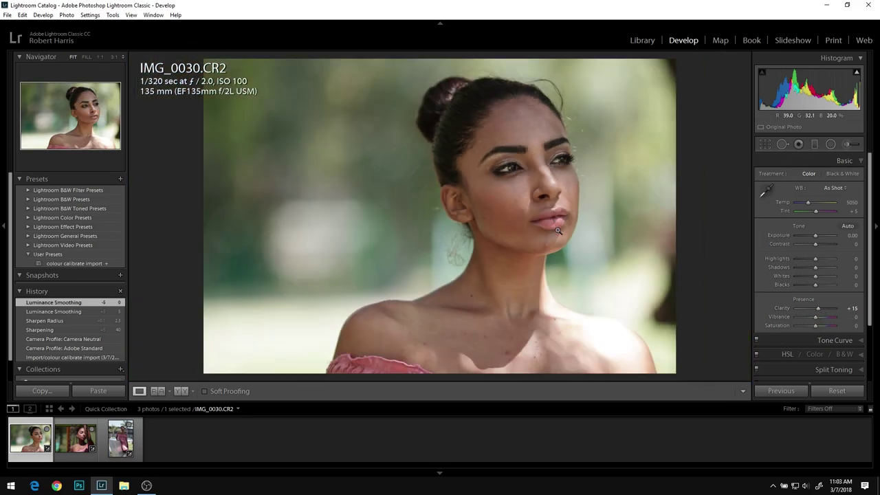
{"action": "left_click_drag", "start_coordinate": [816, 319], "coordinate": [819, 319]}
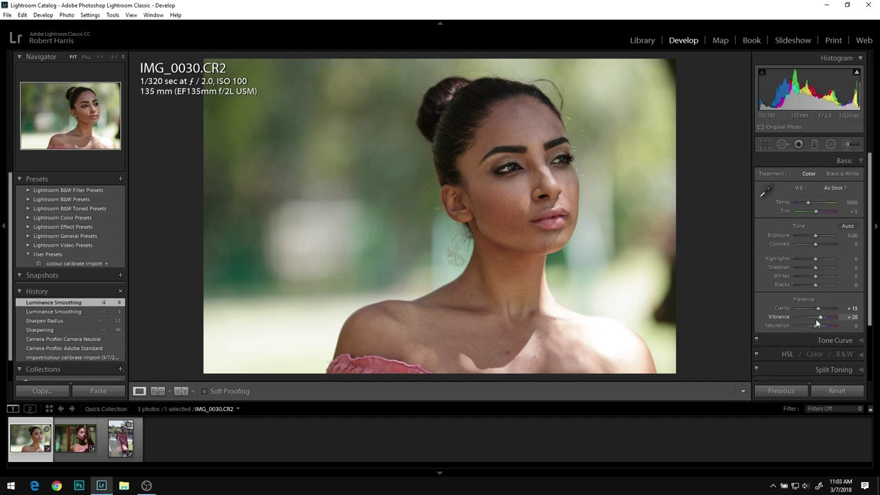
{"action": "left_click_drag", "start_coordinate": [817, 322], "coordinate": [818, 323]}
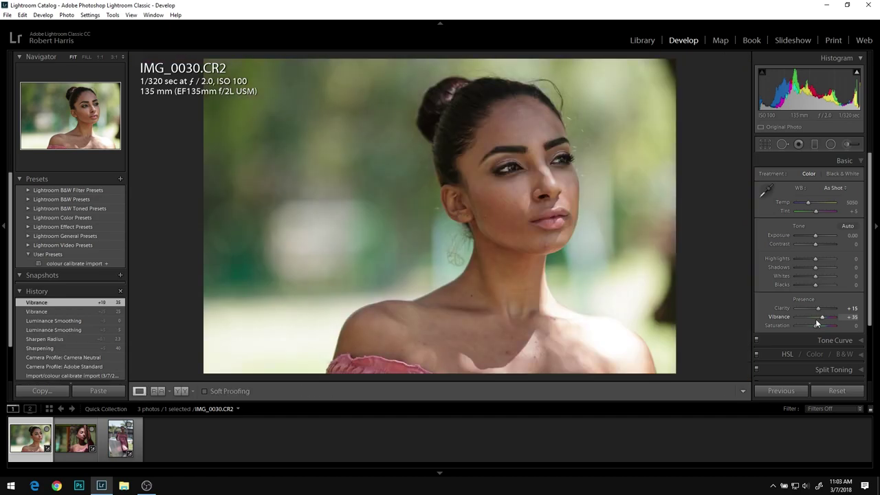
{"action": "left_click_drag", "start_coordinate": [817, 244], "coordinate": [825, 244]}
{"action": "left_click_drag", "start_coordinate": [816, 282], "coordinate": [816, 285]}
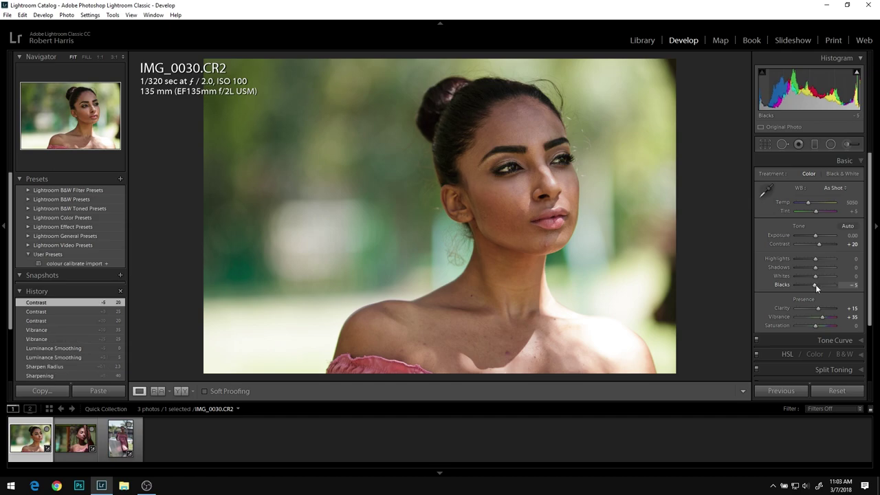
{"action": "double_click", "coordinate": [816, 285]}
{"action": "left_click_drag", "start_coordinate": [818, 266], "coordinate": [822, 269]}
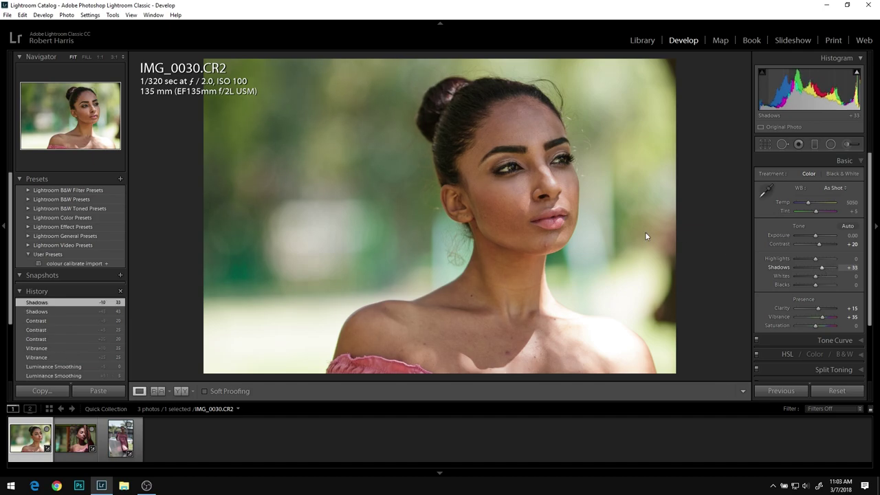
- Set Blacks to -20 and Highlights to -2, comparing against the Before view
{"action": "left_click", "coordinate": [512, 168]}
{"action": "left_click", "coordinate": [572, 205]}
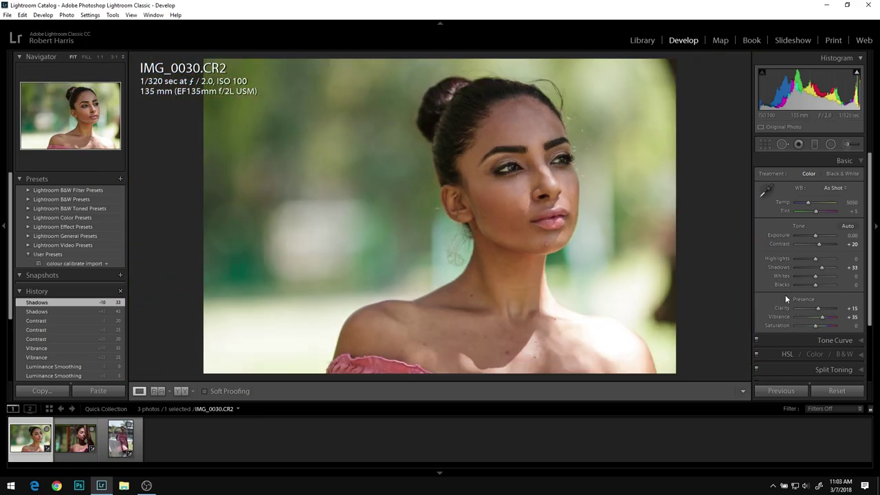
{"action": "left_click_drag", "start_coordinate": [816, 285], "coordinate": [813, 283]}
{"action": "key", "text": "backslash"}
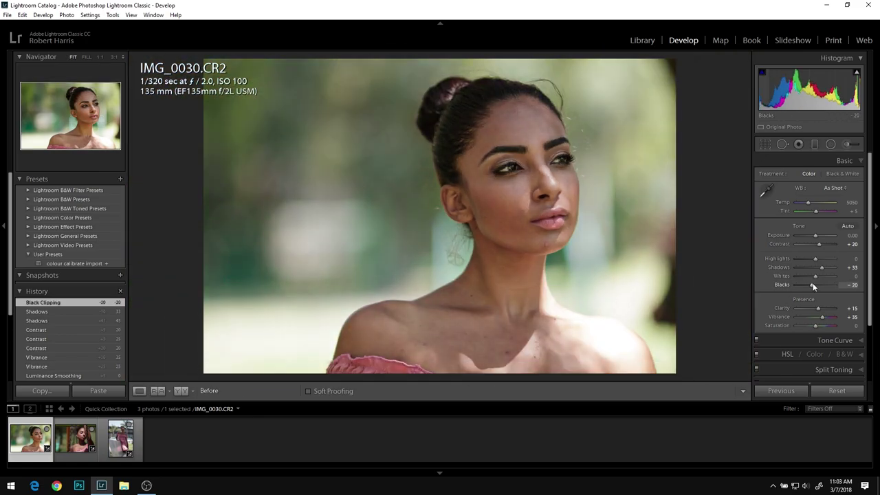
{"action": "key", "text": "backslash"}
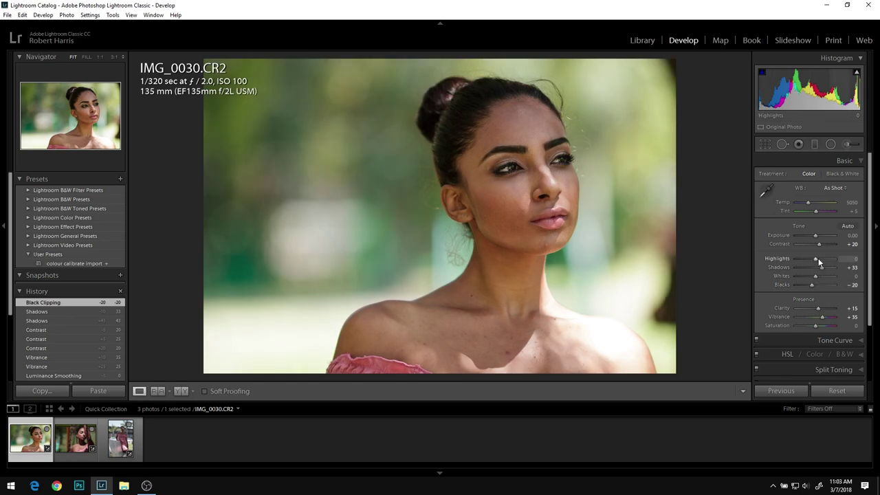
{"action": "left_click_drag", "start_coordinate": [817, 258], "coordinate": [746, 256]}
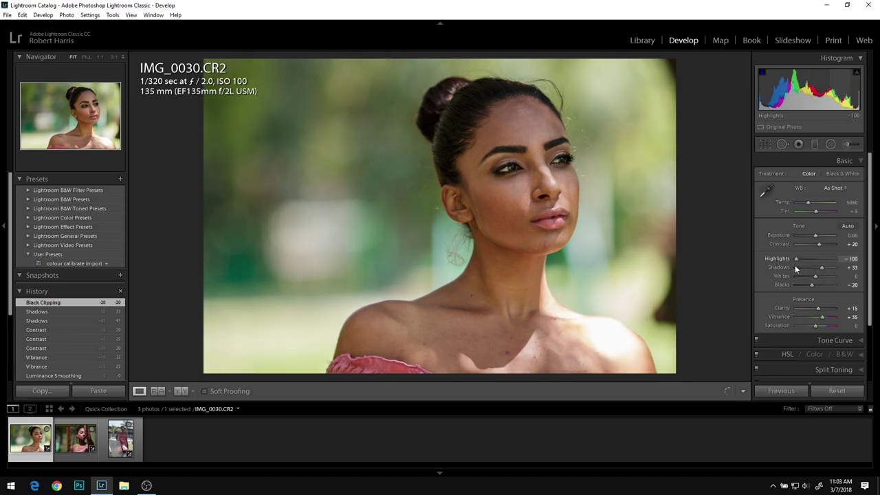
{"action": "left_click_drag", "start_coordinate": [795, 265], "coordinate": [818, 276]}
{"action": "scroll", "coordinate": [818, 276], "scroll_direction": "down", "scroll_amount": 1}
{"action": "key", "text": "backslash"}
{"action": "key", "text": "backslash"}
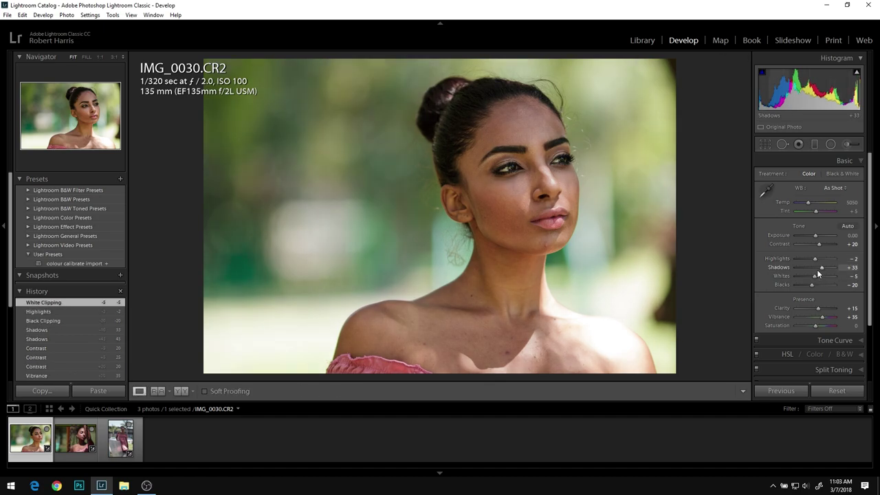
{"action": "left_click", "coordinate": [846, 145]}
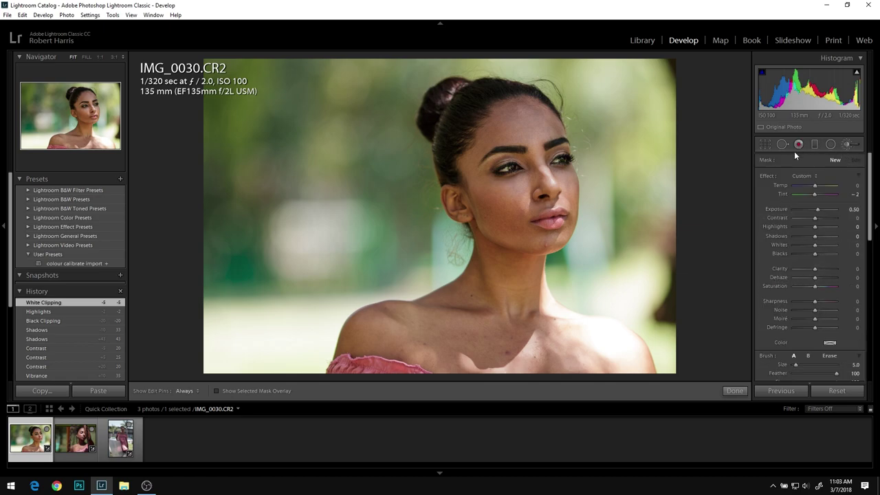
- Lower the brush's Highlights and paint darkening over the bright shoulder and background beside the face
{"action": "scroll", "coordinate": [817, 209], "scroll_direction": "down", "scroll_amount": 3}
{"action": "scroll", "coordinate": [817, 218], "scroll_direction": "down", "scroll_amount": 2}
{"action": "scroll", "coordinate": [818, 208], "scroll_direction": "down", "scroll_amount": 3}
{"action": "scroll", "coordinate": [817, 217], "scroll_direction": "up", "scroll_amount": 2}
{"action": "left_click_drag", "start_coordinate": [816, 227], "coordinate": [810, 228]}
{"action": "key", "text": "h"}
{"action": "key", "text": "bracketright"}
{"action": "key", "text": "bracketright"}
{"action": "key", "text": "bracketright"}
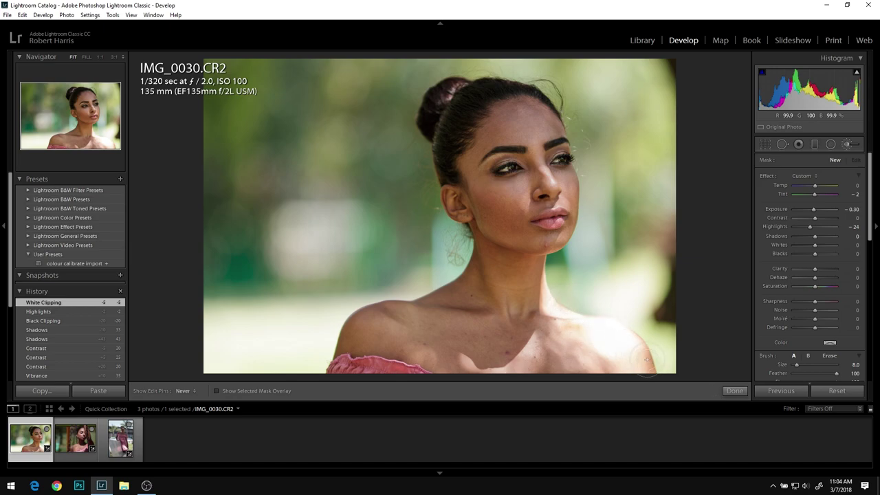
{"action": "mouse_move", "coordinate": [609, 291]}
{"action": "left_mouse_down"}
{"action": "mouse_move", "coordinate": [657, 295]}
{"action": "mouse_move", "coordinate": [614, 293]}
{"action": "left_mouse_up"}
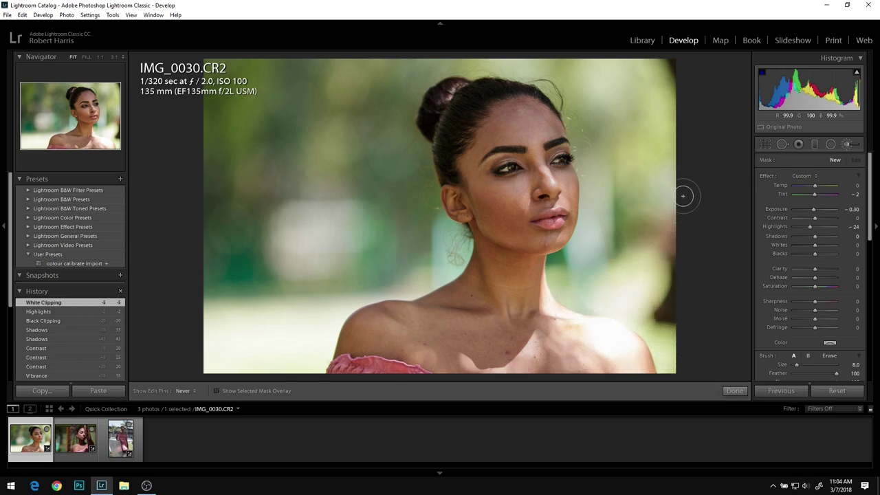
{"action": "left_click_drag", "start_coordinate": [681, 201], "coordinate": [658, 227]}
- Paint the bright areas above the hair and lower left, then set Highlights -78 and Exposure -0.50
{"action": "key", "text": "bracketright"}
{"action": "key", "text": "bracketright"}
{"action": "key", "text": "bracketright"}
{"action": "key", "text": "bracketright"}
{"action": "key", "text": "bracketright"}
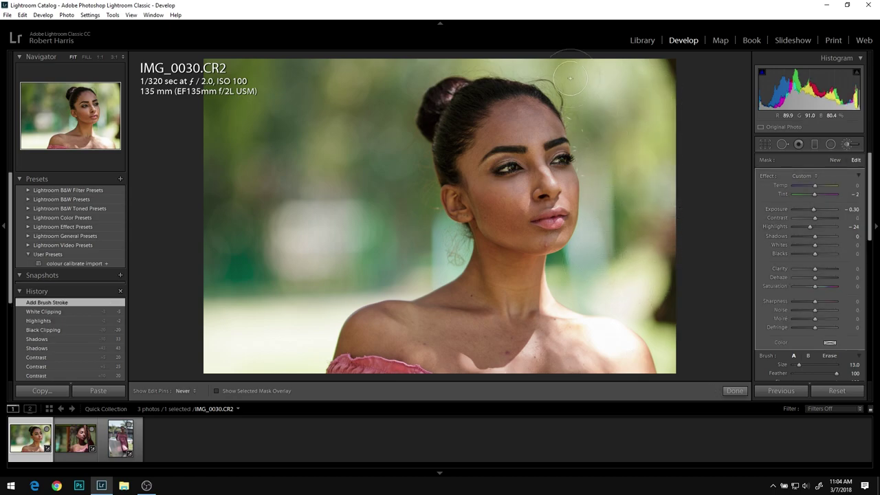
{"action": "left_click_drag", "start_coordinate": [661, 185], "coordinate": [657, 196]}
{"action": "key", "text": "bracketright"}
{"action": "key", "text": "bracketright"}
{"action": "key", "text": "bracketright"}
{"action": "key", "text": "bracketright"}
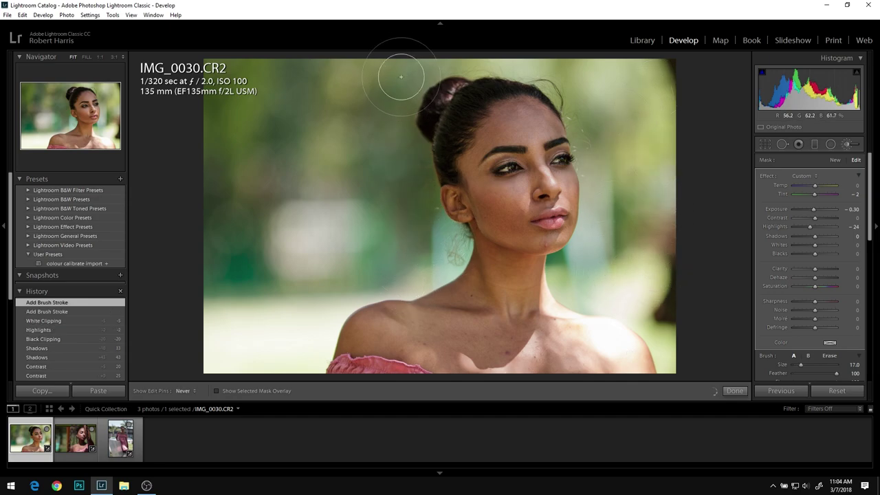
{"action": "mouse_move", "coordinate": [293, 313]}
{"action": "left_mouse_down"}
{"action": "mouse_move", "coordinate": [224, 333]}
{"action": "mouse_move", "coordinate": [225, 353]}
{"action": "mouse_move", "coordinate": [277, 366]}
{"action": "mouse_move", "coordinate": [307, 320]}
{"action": "mouse_move", "coordinate": [317, 301]}
{"action": "mouse_move", "coordinate": [262, 289]}
{"action": "mouse_move", "coordinate": [299, 243]}
{"action": "left_mouse_up"}
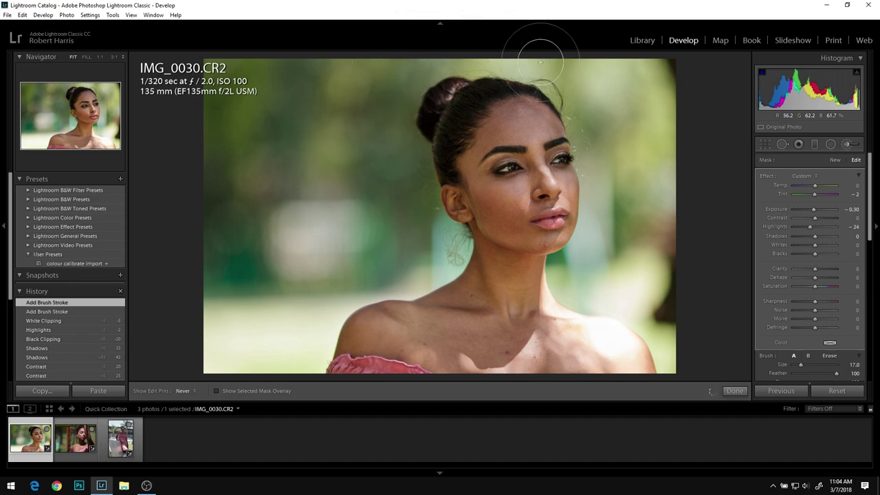
{"action": "left_click_drag", "start_coordinate": [817, 229], "coordinate": [799, 235]}
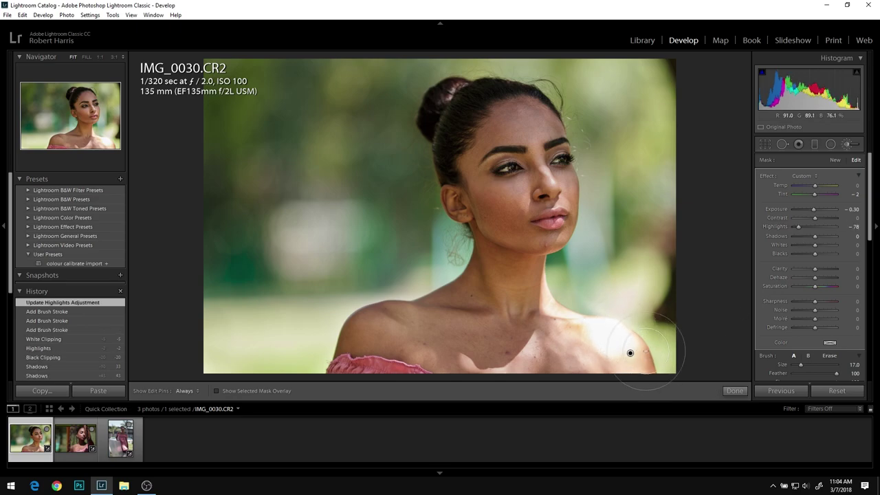
{"action": "left_click_drag", "start_coordinate": [815, 209], "coordinate": [814, 209]}
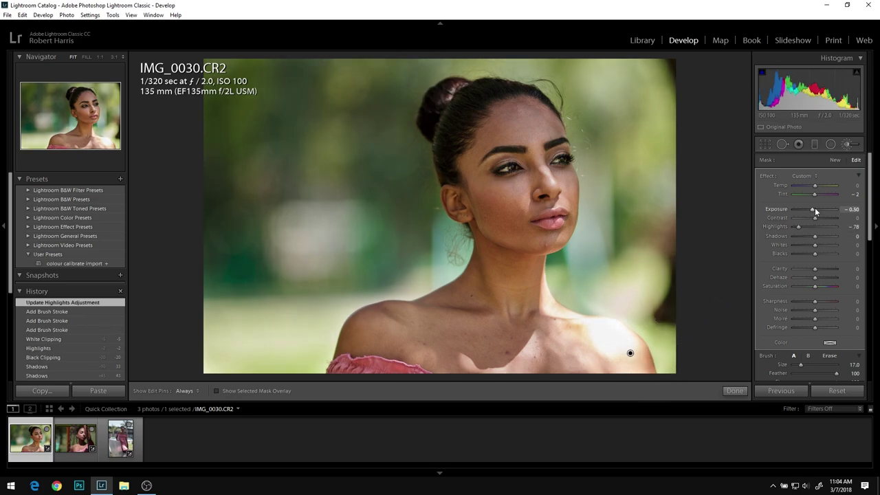
{"action": "key", "text": "backslash"}
{"action": "key", "text": "backslash"}
{"action": "key", "text": "backslash"}
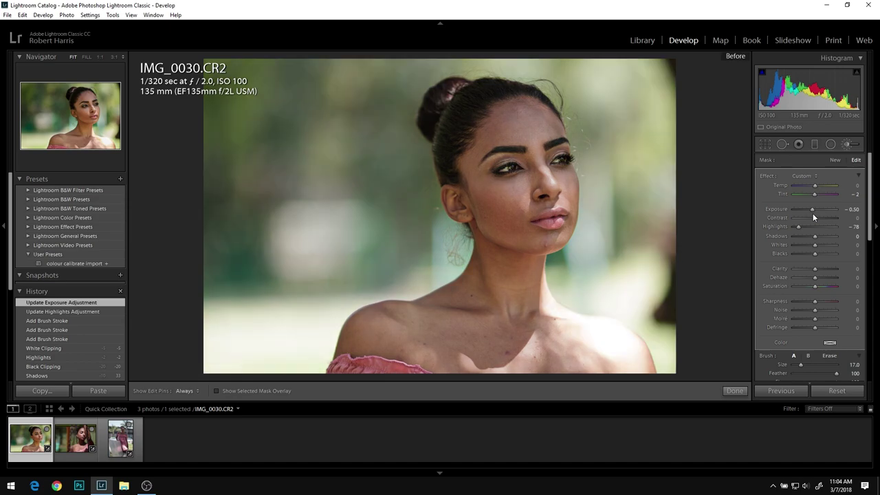
{"action": "key", "text": "backslash"}
{"action": "key", "text": "backslash"}
{"action": "key", "text": "backslash"}
{"action": "key", "text": "backslash"}
{"action": "key", "text": "backslash"}
{"action": "key", "text": "backslash"}
{"action": "key", "text": "backslash"}
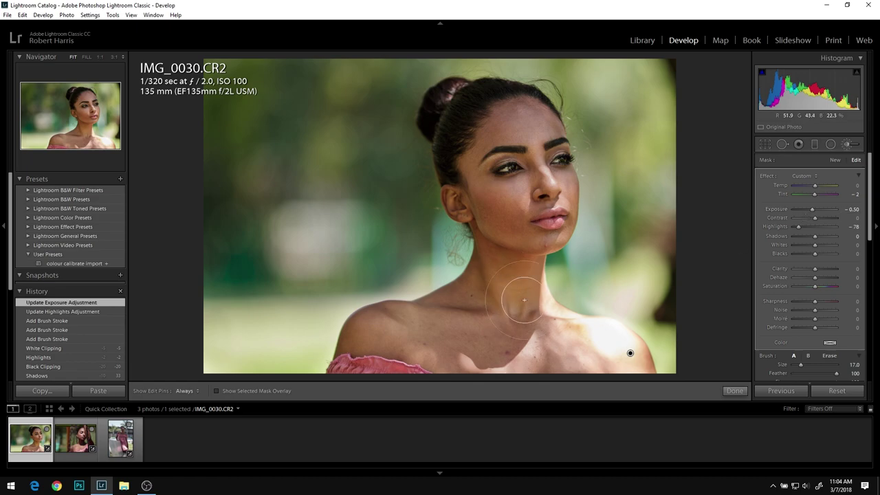
{"action": "key", "text": "backslash"}
{"action": "key", "text": "backslash"}
{"action": "key", "text": "backslash"}
{"action": "key", "text": "backslash"}
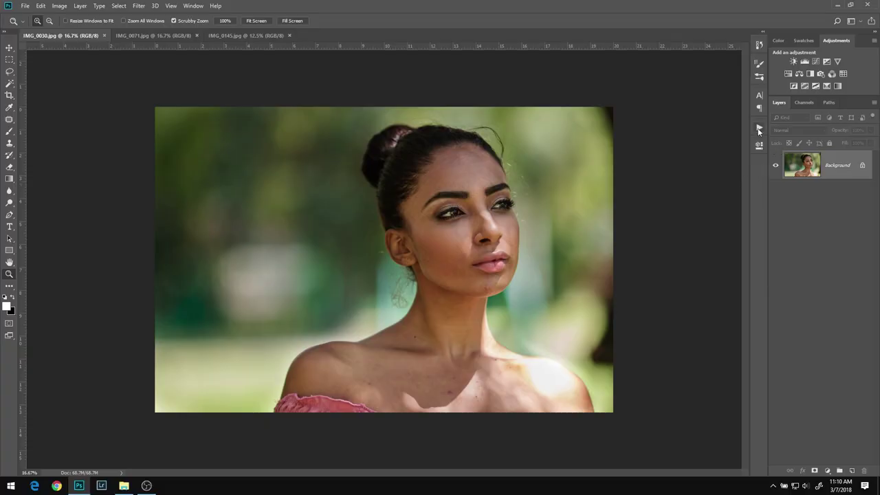
{"action": "left_click", "coordinate": [759, 127]}
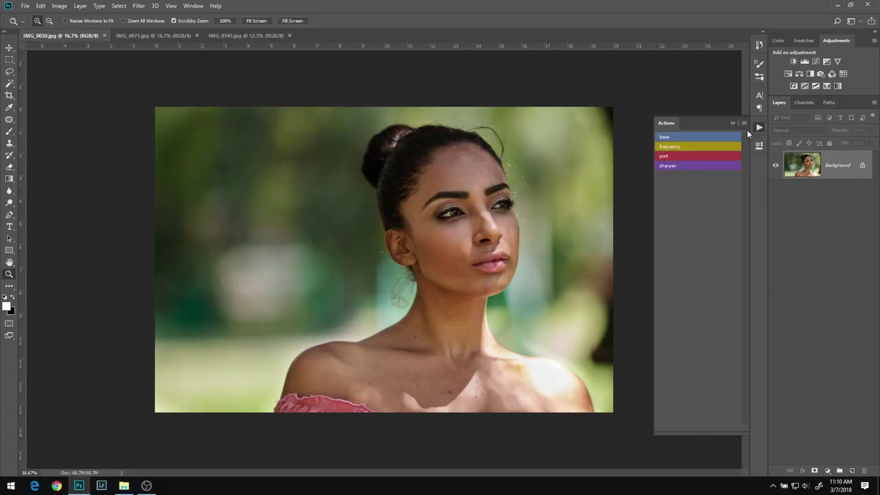
- Run the 'base' action and toggle its four adjustment layers on and off to compare
{"action": "left_click", "coordinate": [666, 137]}
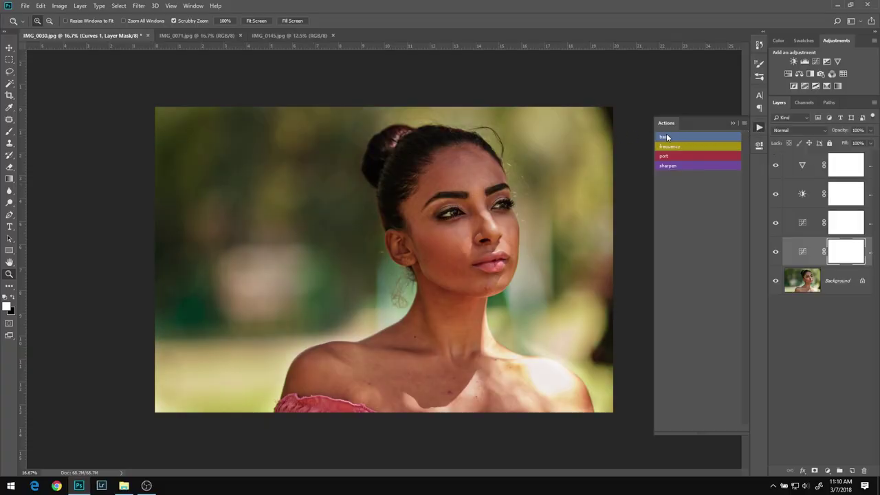
{"action": "left_click", "coordinate": [776, 253]}
{"action": "left_click", "coordinate": [776, 253]}
{"action": "left_click", "coordinate": [776, 252]}
{"action": "left_click", "coordinate": [776, 252]}
{"action": "left_click", "coordinate": [775, 227]}
{"action": "left_click", "coordinate": [777, 197]}
{"action": "left_click", "coordinate": [777, 198]}
{"action": "left_click", "coordinate": [777, 197]}
{"action": "left_click", "coordinate": [778, 198]}
{"action": "left_click", "coordinate": [776, 252]}
{"action": "left_click", "coordinate": [776, 252]}
{"action": "left_click", "coordinate": [776, 253]}
{"action": "left_click", "coordinate": [776, 253]}
{"action": "left_click", "coordinate": [776, 253]}
{"action": "left_click", "coordinate": [776, 253]}
- Lower a layer's opacity to 79%, inspect the Brightness and Vibrance masks, then undo the action's layers
{"action": "left_click_drag", "start_coordinate": [845, 133], "coordinate": [833, 138]}
{"action": "left_click", "coordinate": [845, 188]}
{"action": "left_click", "coordinate": [844, 169]}
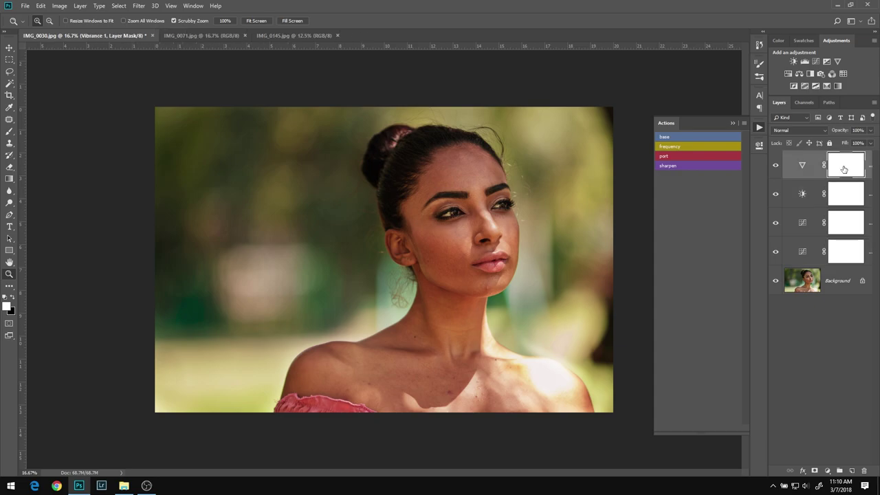
{"action": "key", "text": "ctrl+alt+z"}
{"action": "key", "text": "ctrl+alt+z"}
{"action": "key", "text": "ctrl+alt+z"}
{"action": "key", "text": "ctrl+alt+z"}
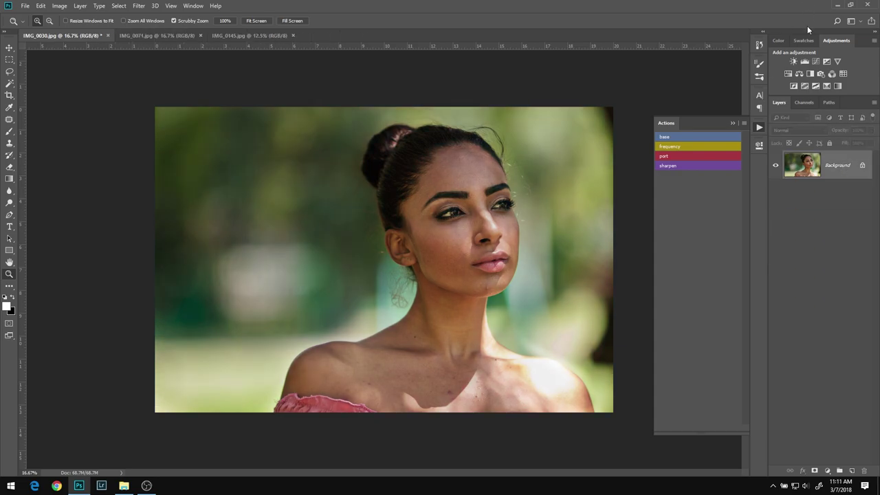
- Add Curves 1, darkening midtones, adjusting the black point and lowering the white point
{"action": "left_click", "coordinate": [817, 61]}
{"action": "left_click_drag", "start_coordinate": [691, 236], "coordinate": [693, 242]}
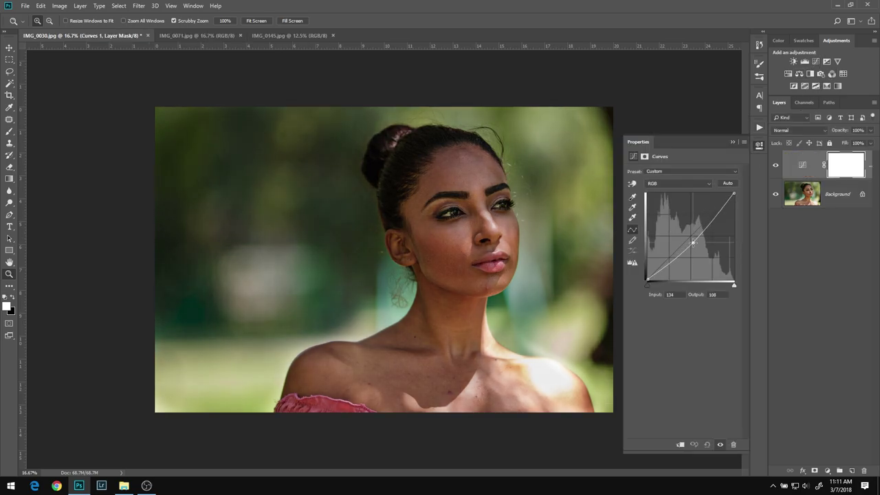
{"action": "left_click", "coordinate": [777, 165]}
{"action": "left_click", "coordinate": [777, 166]}
{"action": "left_click", "coordinate": [777, 170]}
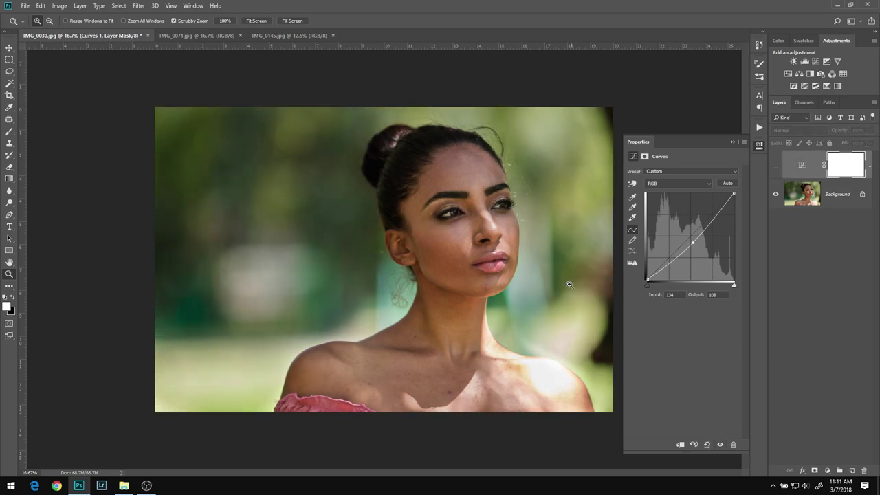
{"action": "left_click", "coordinate": [776, 165]}
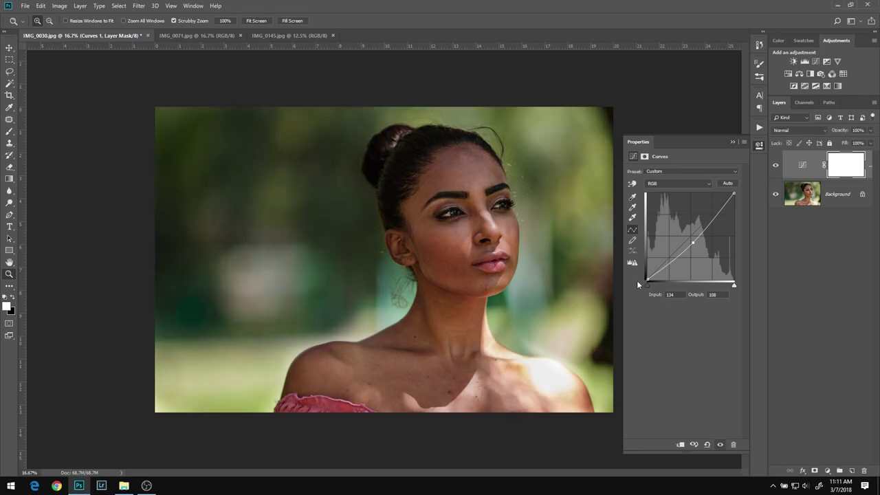
{"action": "left_click", "coordinate": [648, 280]}
{"action": "left_click_drag", "start_coordinate": [648, 280], "coordinate": [646, 284]}
{"action": "mouse_move", "coordinate": [735, 193]}
{"action": "left_mouse_down"}
{"action": "mouse_move", "coordinate": [735, 202]}
{"action": "mouse_move", "coordinate": [741, 180]}
{"action": "mouse_move", "coordinate": [738, 218]}
{"action": "mouse_move", "coordinate": [744, 184]}
{"action": "left_mouse_up"}
- Add Curves 2 that warms the portrait by raising the Red curve and lowering the Blue curve
{"action": "left_click", "coordinate": [816, 62]}
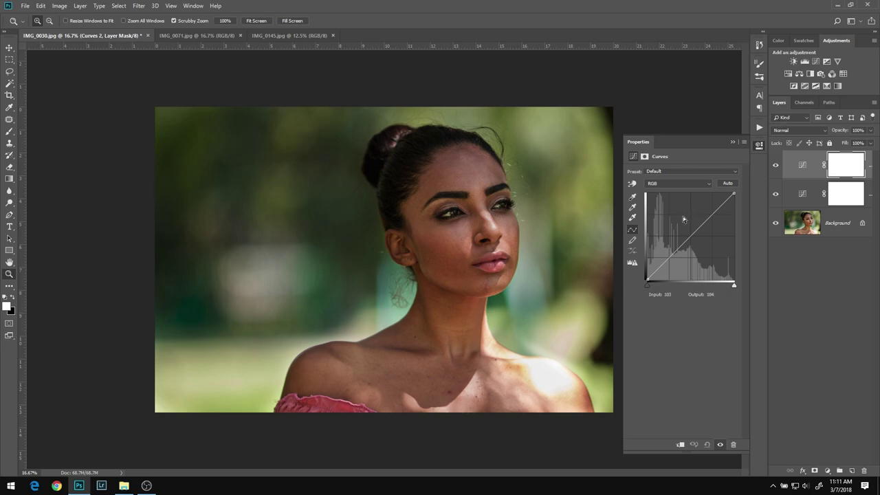
{"action": "left_click", "coordinate": [686, 185]}
{"action": "left_click", "coordinate": [687, 195]}
{"action": "left_click", "coordinate": [687, 236]}
{"action": "left_click", "coordinate": [696, 184]}
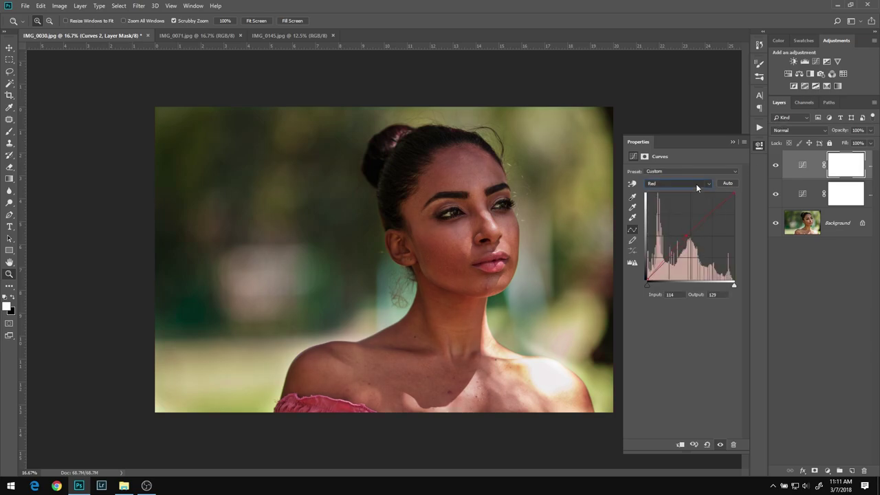
{"action": "left_click", "coordinate": [693, 213]}
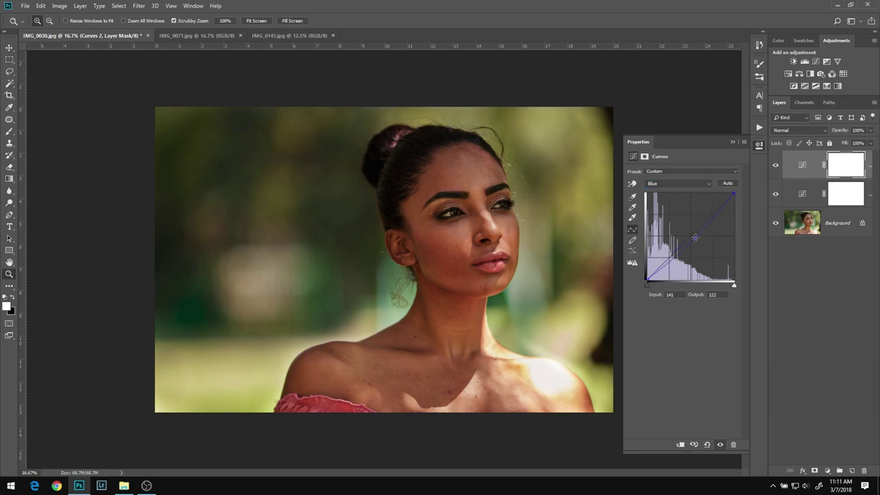
{"action": "left_click_drag", "start_coordinate": [695, 238], "coordinate": [694, 237]}
{"action": "left_click", "coordinate": [777, 166]}
{"action": "left_click", "coordinate": [776, 166]}
- Add a Vibrance layer at +6 and a Brightness/Contrast layer at Brightness 18, then check the Actions list
{"action": "left_click", "coordinate": [839, 61]}
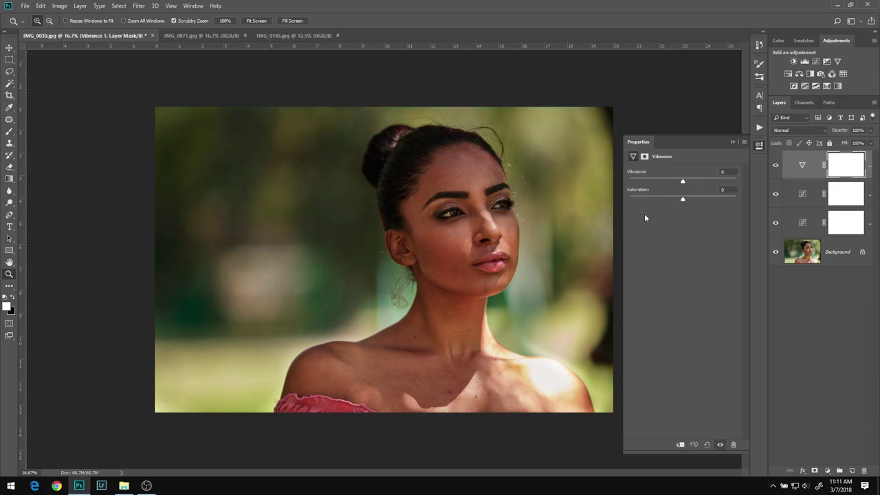
{"action": "left_click_drag", "start_coordinate": [683, 181], "coordinate": [686, 181]}
{"action": "left_click", "coordinate": [792, 61]}
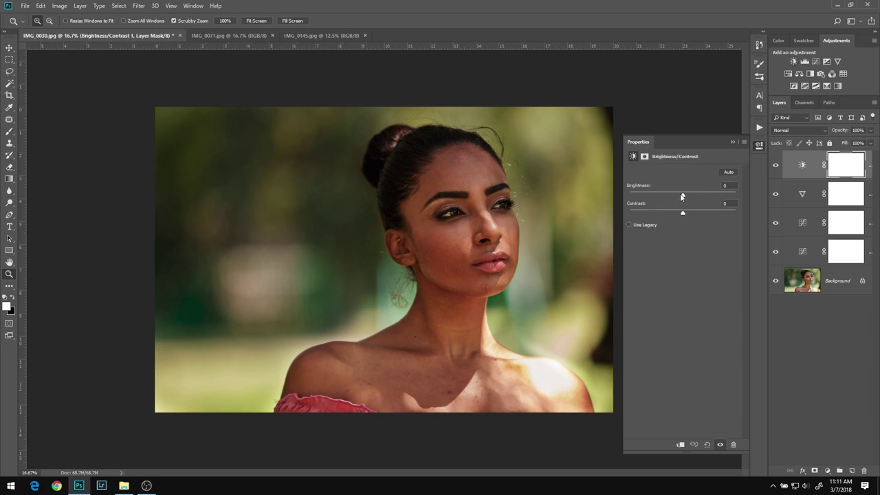
{"action": "left_click_drag", "start_coordinate": [683, 196], "coordinate": [685, 197]}
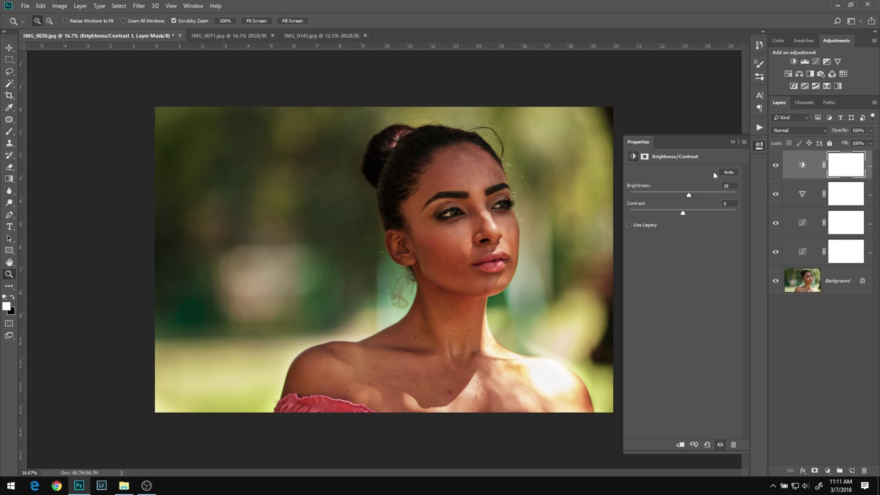
{"action": "left_click", "coordinate": [759, 128]}
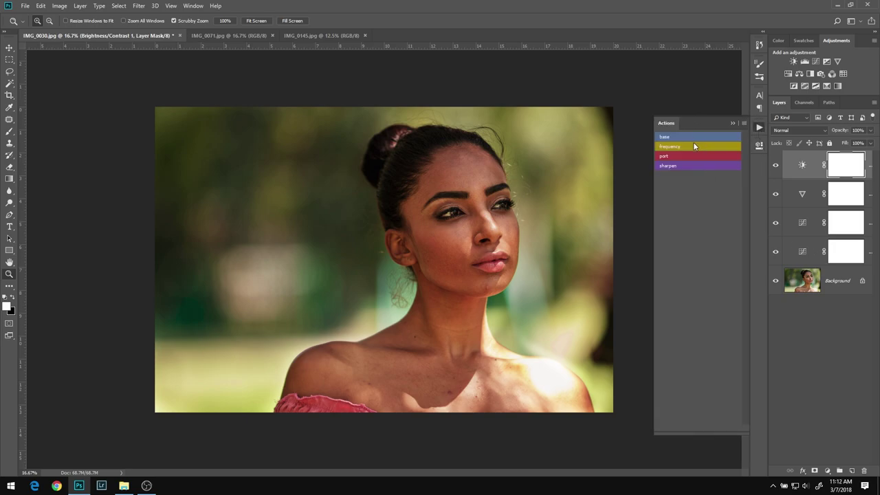
{"action": "left_click", "coordinate": [764, 129]}
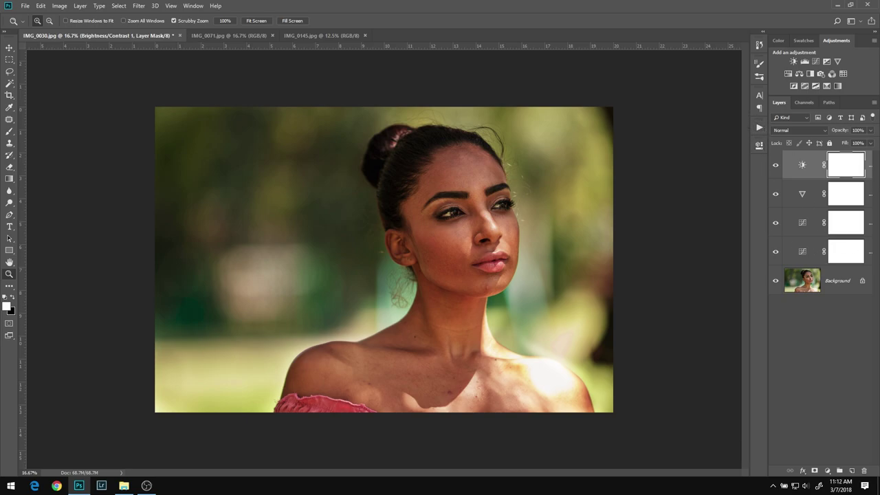
- Paint black at 100% opacity into Curves 1's mask over the model, using 700–900 px brushes
{"action": "left_click", "coordinate": [854, 254]}
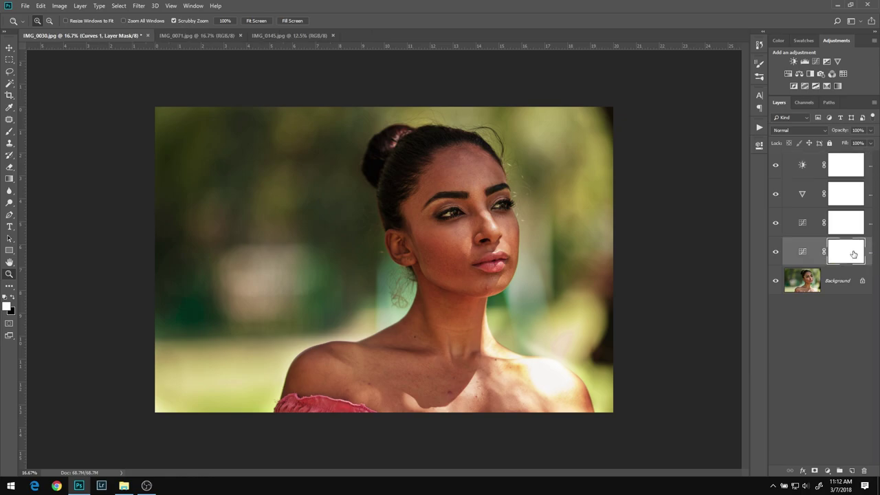
{"action": "key", "text": "b"}
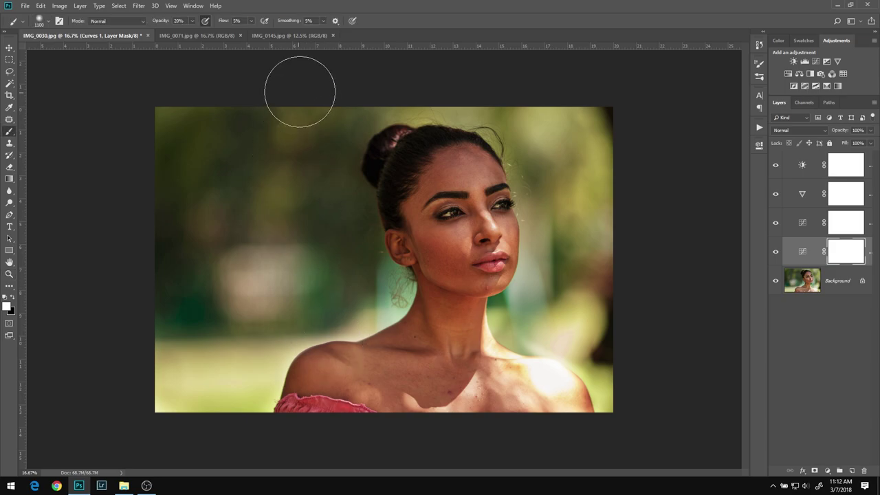
{"action": "key", "text": "x"}
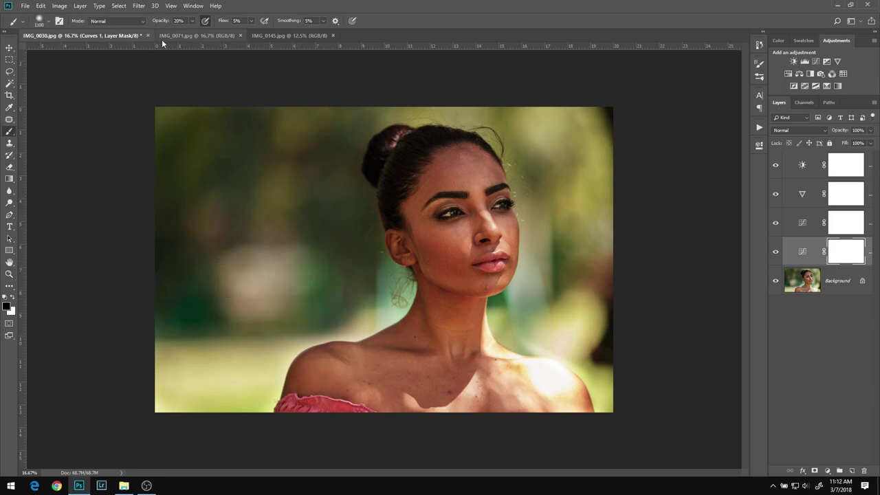
{"action": "key", "text": "0"}
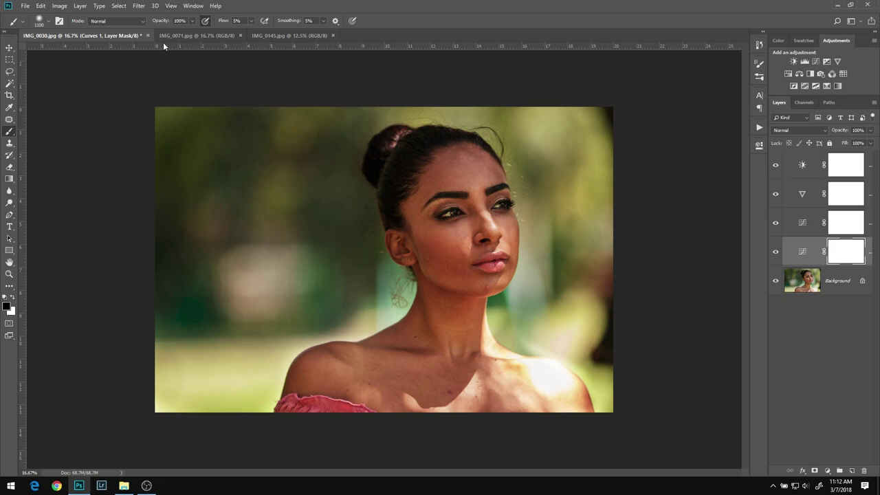
{"action": "key", "text": "1"}
{"action": "key", "text": "0"}
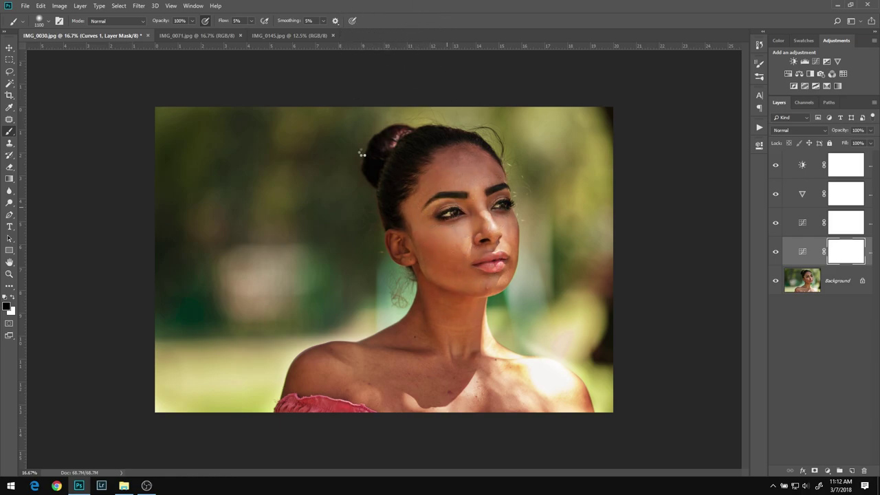
{"action": "left_click", "coordinate": [418, 227]}
{"action": "right_click", "coordinate": [418, 227]}
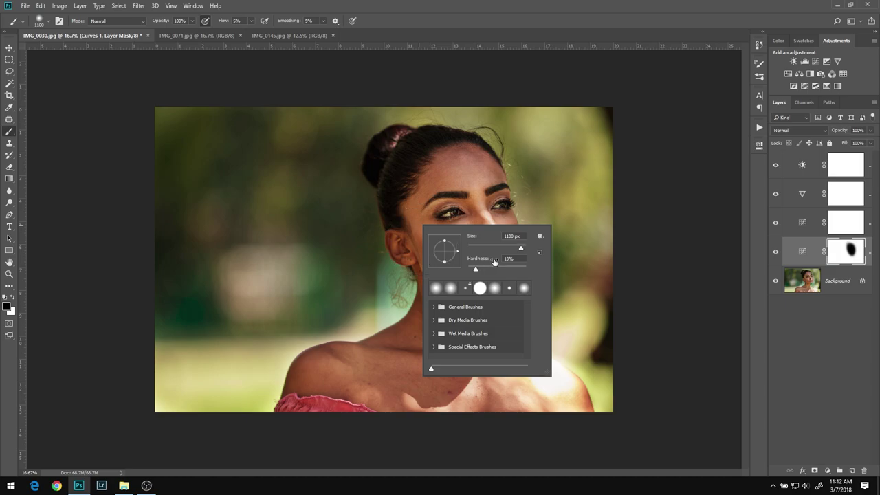
{"action": "left_click", "coordinate": [707, 232]}
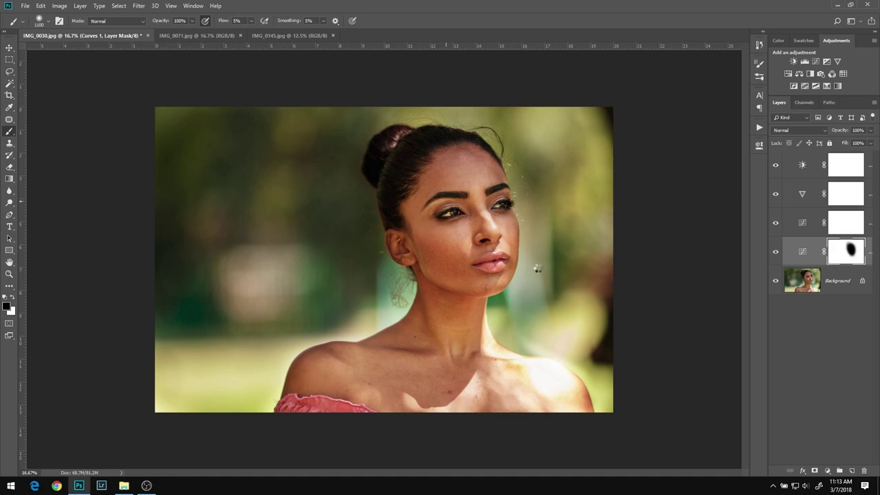
{"action": "key", "text": "bracketleft"}
{"action": "key", "text": "bracketleft"}
{"action": "key", "text": "bracketleft"}
{"action": "key", "text": "bracketleft"}
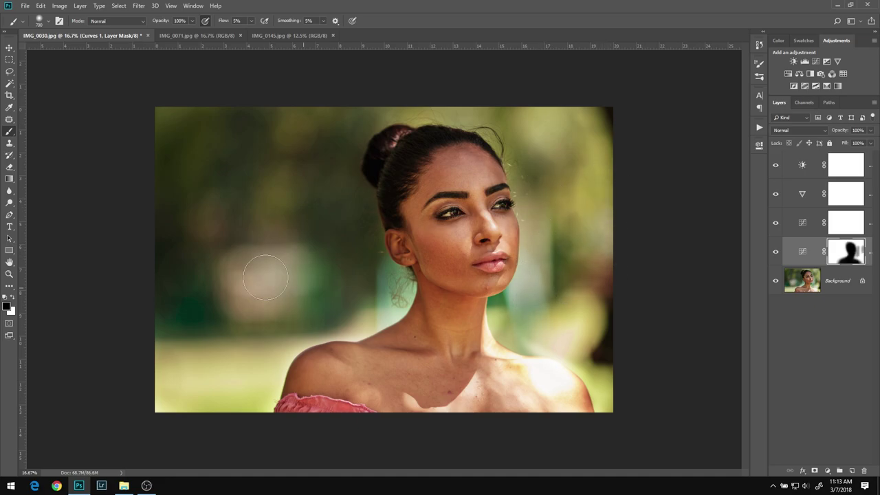
{"action": "mouse_move", "coordinate": [200, 225]}
{"action": "left_mouse_down"}
{"action": "mouse_move", "coordinate": [260, 202]}
{"action": "mouse_move", "coordinate": [304, 114]}
{"action": "mouse_move", "coordinate": [199, 131]}
{"action": "mouse_move", "coordinate": [171, 218]}
{"action": "left_mouse_up"}
{"action": "key", "text": "bracketright"}
{"action": "key", "text": "bracketright"}
{"action": "key", "text": "bracketright"}
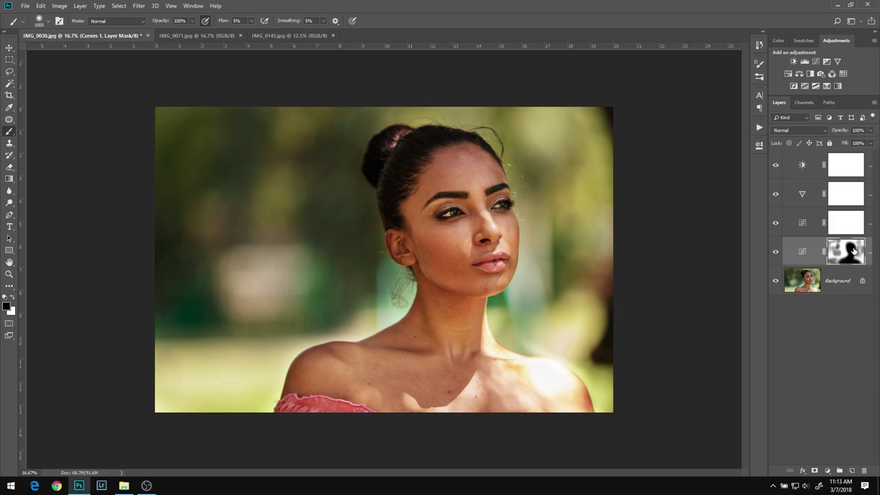
- Compare Curves 1 on and off, then lower Curves 2's opacity to 43%
{"action": "left_click", "coordinate": [776, 254]}
{"action": "left_click", "coordinate": [776, 254]}
{"action": "left_click", "coordinate": [776, 255]}
{"action": "left_click", "coordinate": [775, 254]}
{"action": "left_click", "coordinate": [804, 224]}
{"action": "left_click_drag", "start_coordinate": [845, 130], "coordinate": [817, 140]}
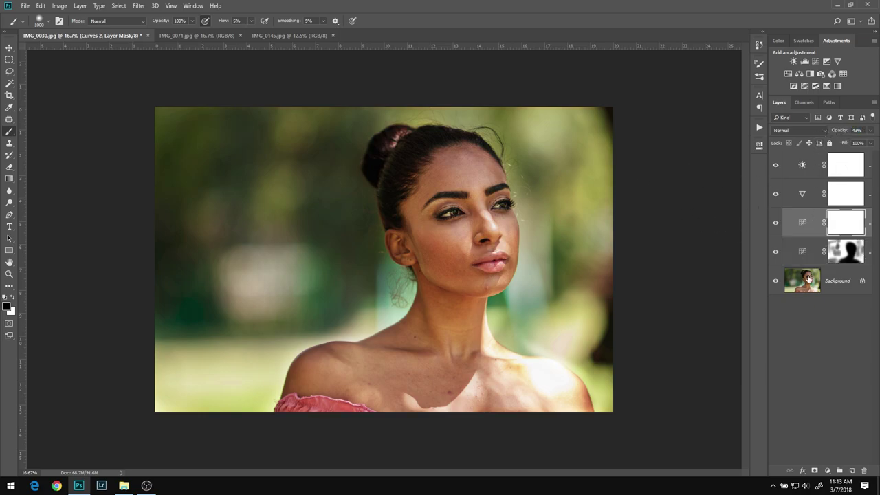
- Compare the original Background against the edit, then trim Curves 2's opacity to 37%
{"action": "left_click", "coordinate": [775, 282], "text": "alt"}
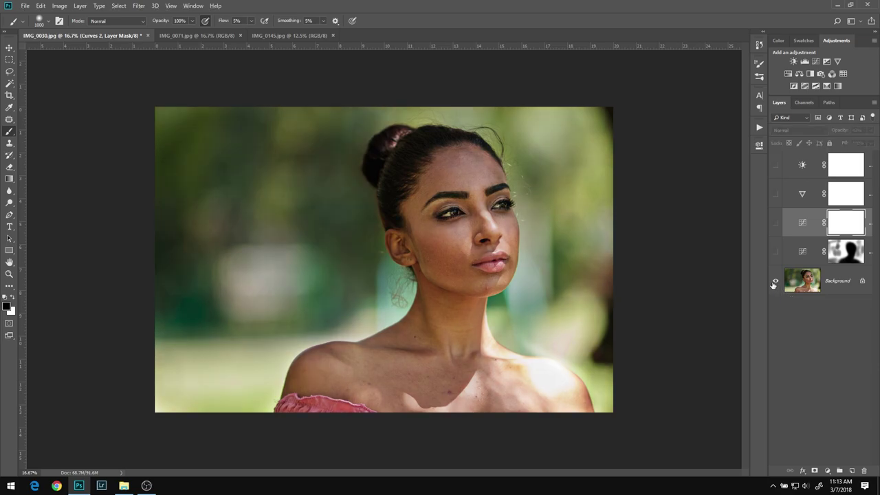
{"action": "left_click", "coordinate": [775, 282], "text": "alt"}
{"action": "left_click", "coordinate": [775, 282], "text": "alt"}
{"action": "left_click", "coordinate": [775, 282], "text": "alt"}
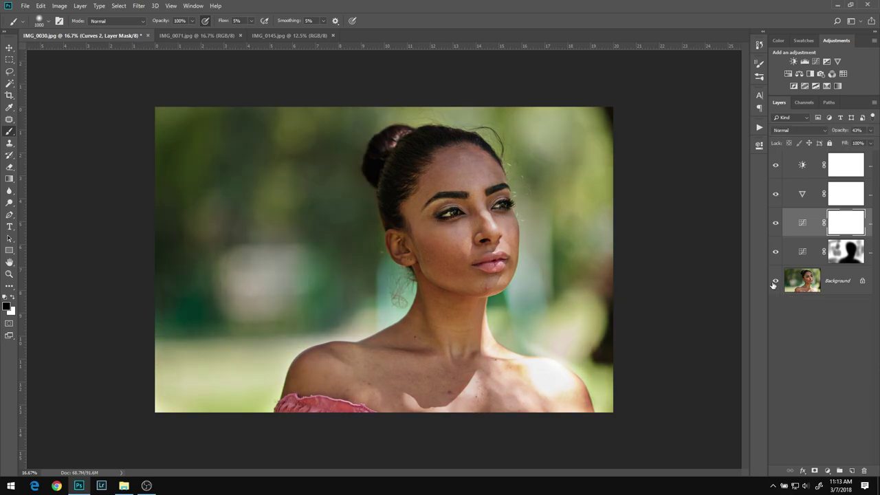
{"action": "left_click", "coordinate": [775, 282], "text": "alt"}
{"action": "left_click", "coordinate": [775, 282], "text": "alt"}
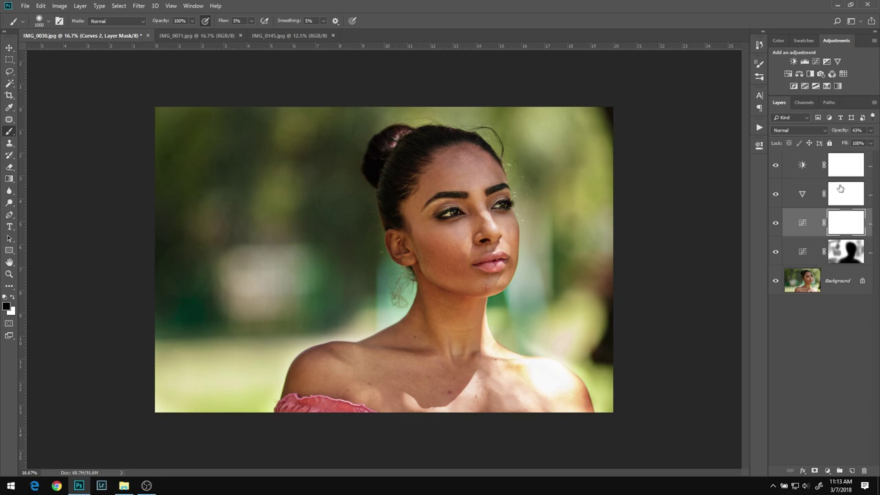
{"action": "left_click_drag", "start_coordinate": [846, 130], "coordinate": [843, 133]}
- Flatten all layers into a single Background layer
{"action": "right_click", "coordinate": [830, 290]}
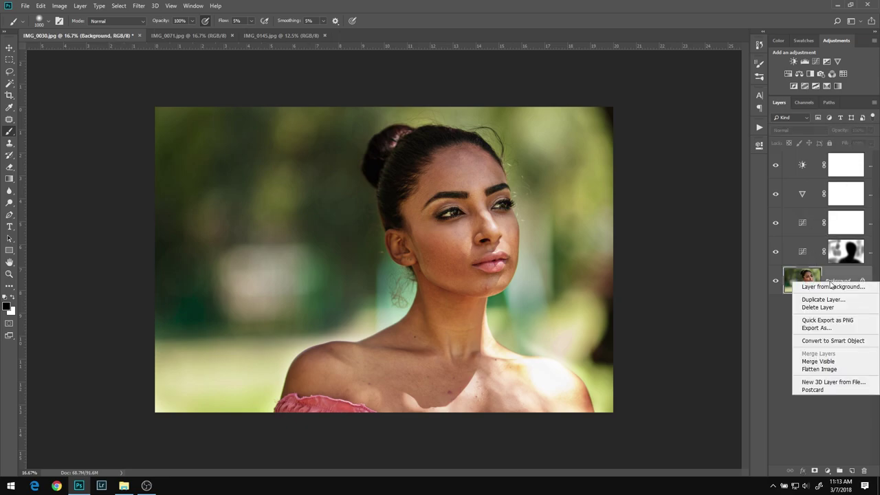
{"action": "left_click", "coordinate": [835, 368]}
{"action": "key", "text": "ctrl+z"}
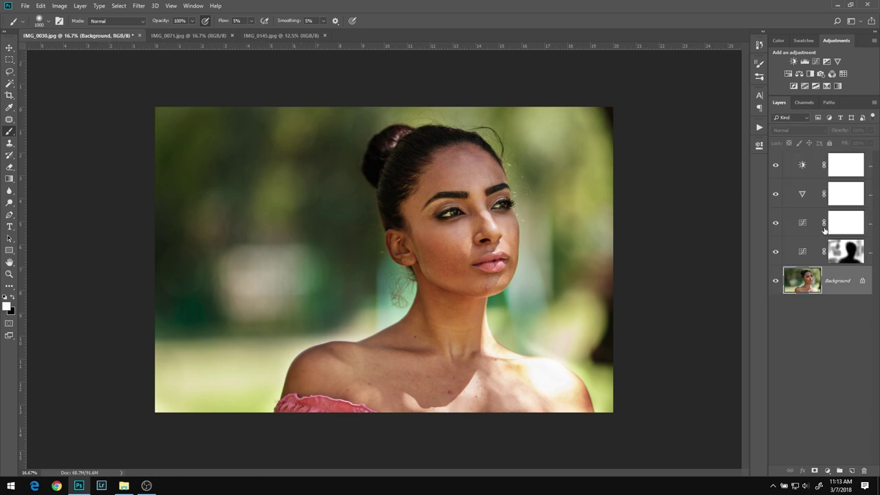
{"action": "key", "text": "ctrl+z"}
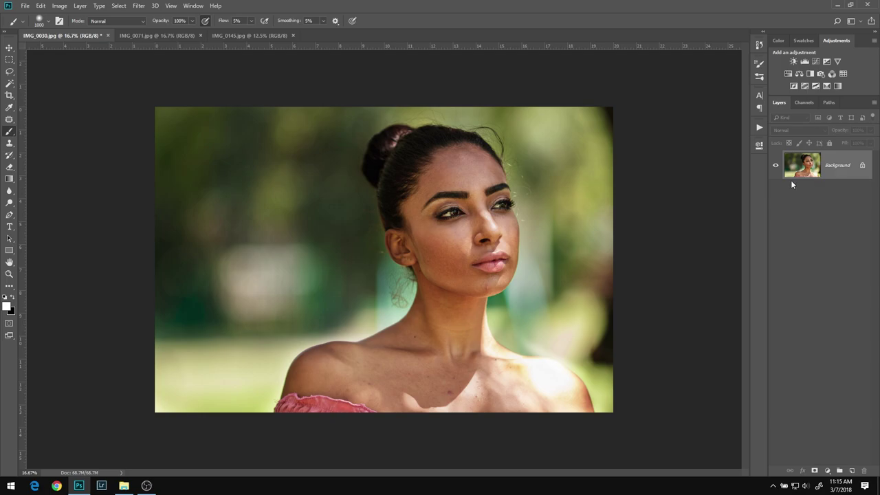
- Zoom in on the eyes and forehead to inspect the skin closely
{"action": "key", "text": "z"}
{"action": "left_click_drag", "start_coordinate": [446, 209], "coordinate": [348, 395]}
{"action": "scroll", "coordinate": [547, 201], "scroll_direction": "up", "scroll_amount": 3}
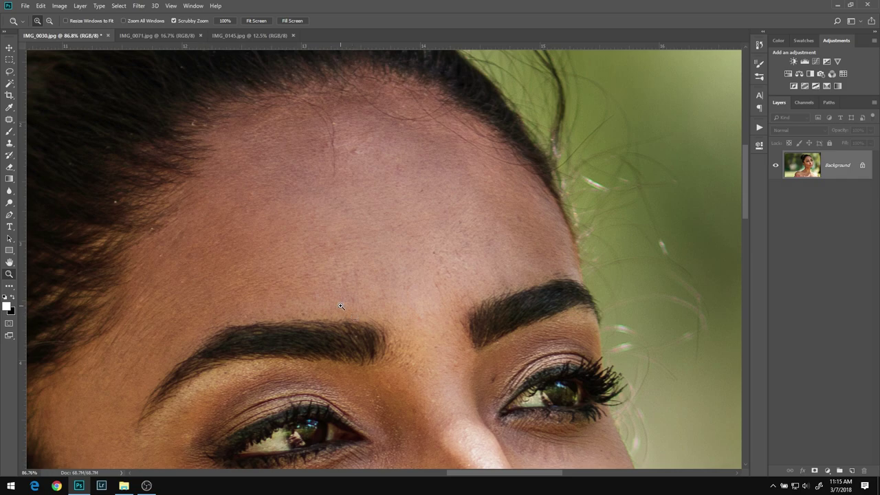
{"action": "scroll", "coordinate": [349, 298], "scroll_direction": "down", "scroll_amount": 3}
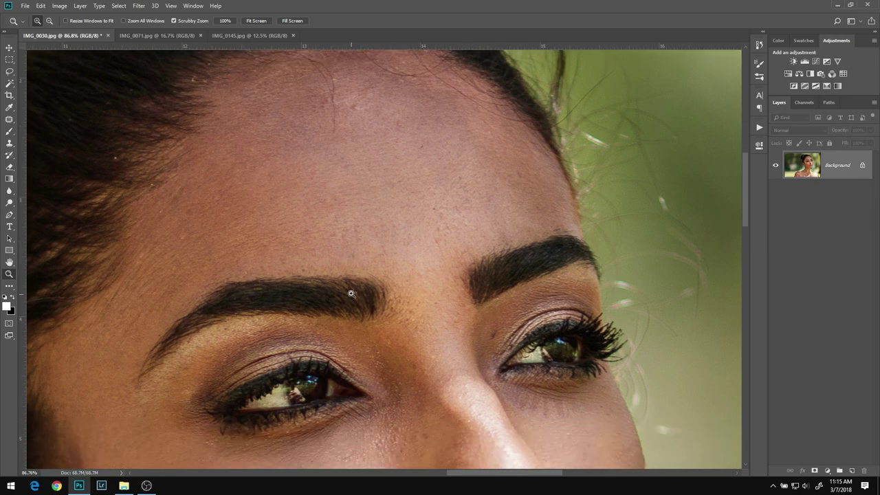
{"action": "scroll", "coordinate": [124, 116], "scroll_direction": "down", "scroll_amount": 2}
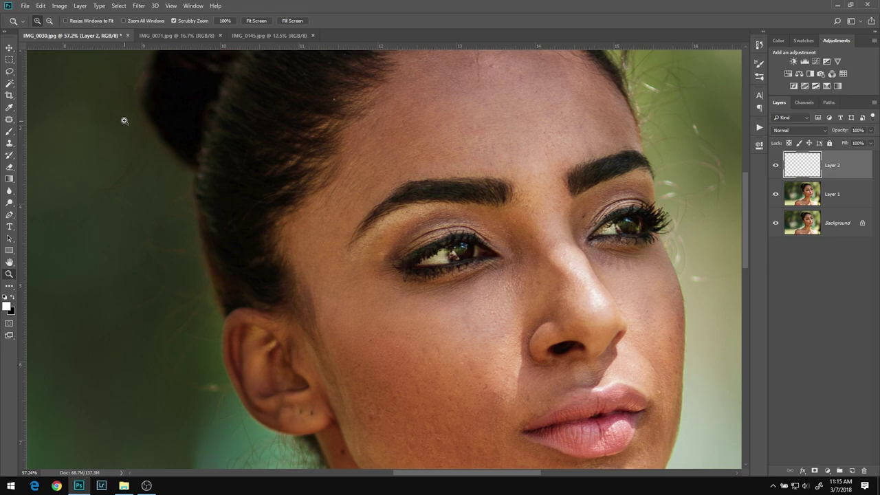
- Duplicate the Background into Layer 1 for patch-tool blemish retouching
{"action": "key", "text": "ctrl+j"}
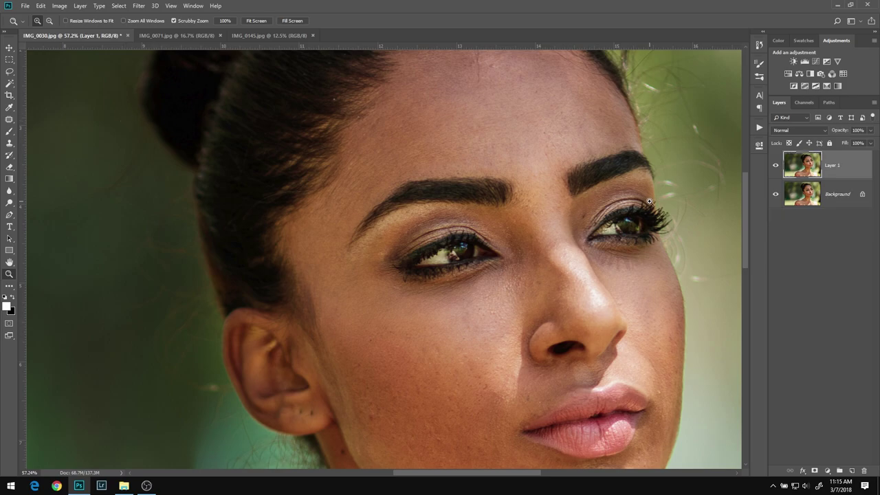
{"action": "key", "text": "ctrl+z"}
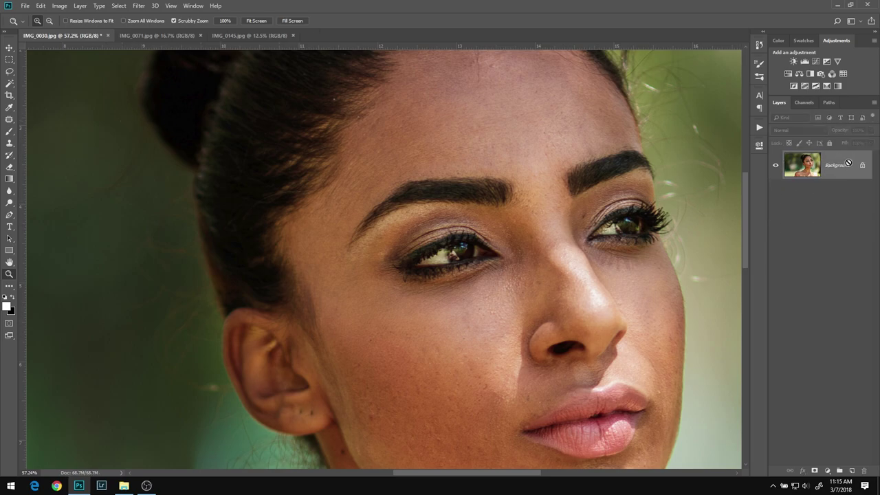
{"action": "key", "text": "ctrl+j"}
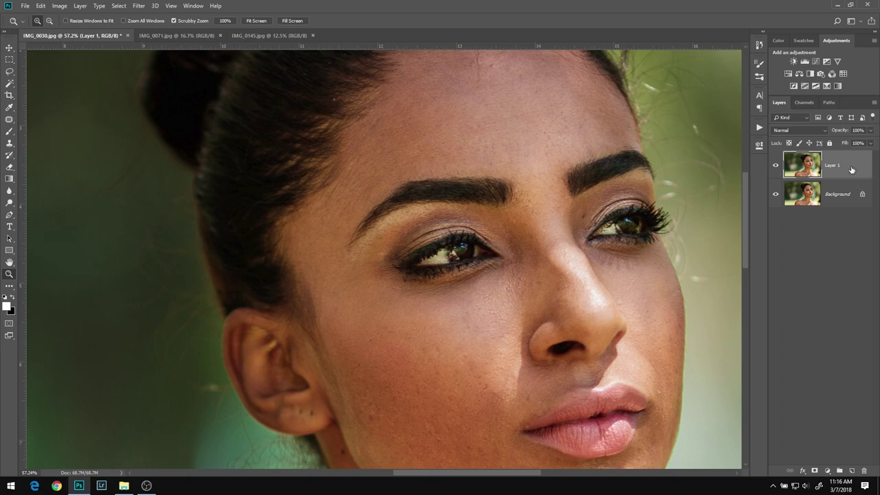
{"action": "key", "text": "j"}
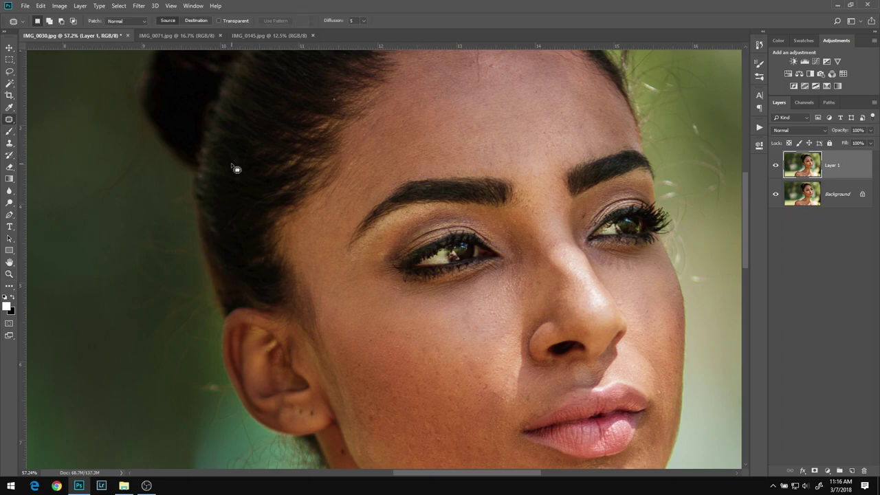
- Switch to the Patch tool and zoom to 100% on the forehead
{"action": "right_click", "coordinate": [9, 119]}
{"action": "left_click", "coordinate": [55, 129]}
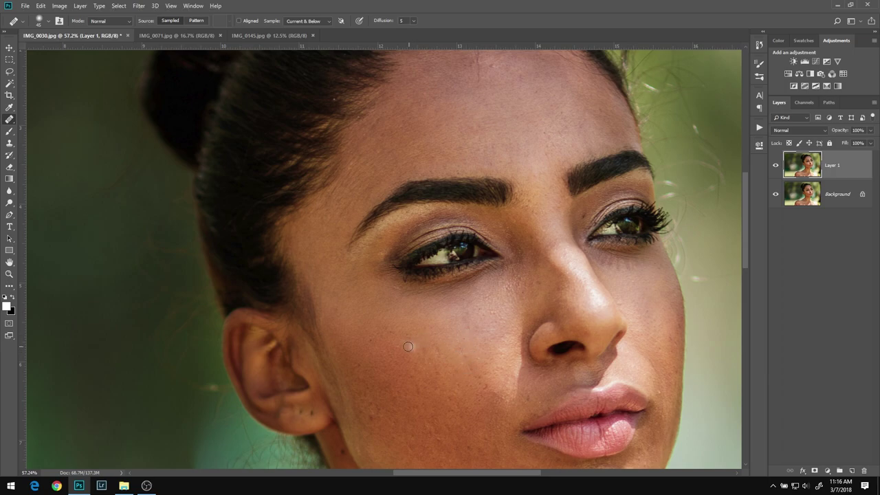
{"action": "right_click", "coordinate": [9, 119]}
{"action": "left_click", "coordinate": [56, 137]}
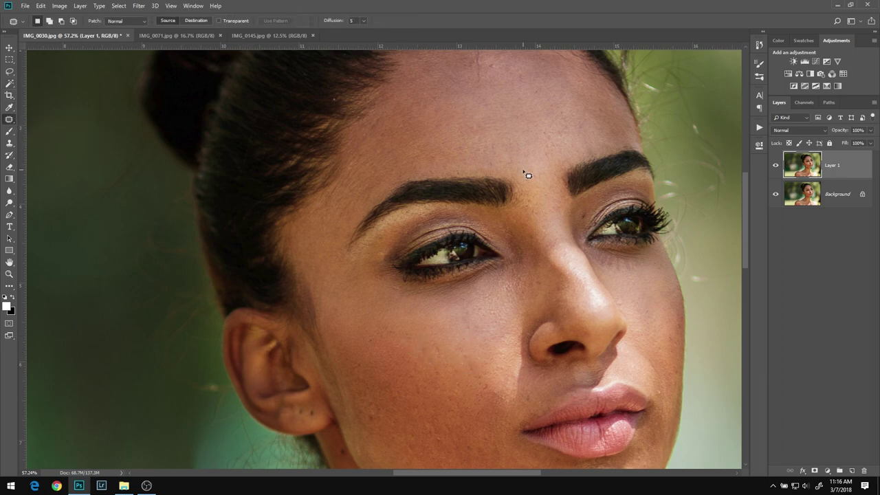
{"action": "scroll", "coordinate": [619, 240], "scroll_direction": "up", "scroll_amount": 3}
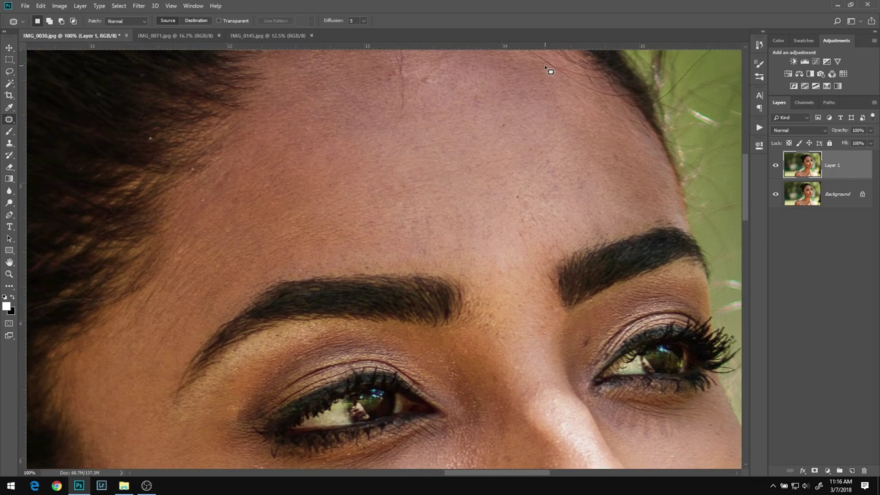
{"action": "left_click_drag", "start_coordinate": [533, 199], "coordinate": [418, 282]}
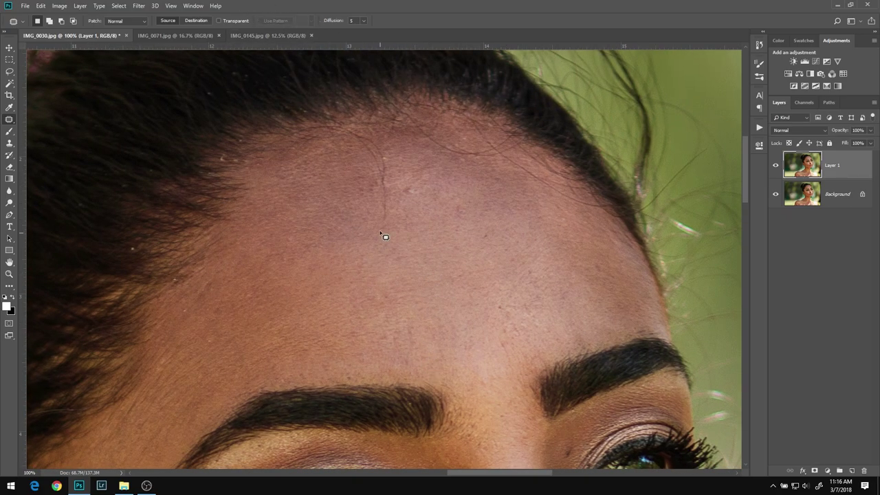
- Patch three forehead blemishes, including the upper-forehead spot, with nearby clean skin
{"action": "mouse_move", "coordinate": [406, 205]}
{"action": "left_mouse_down"}
{"action": "mouse_move", "coordinate": [429, 190]}
{"action": "mouse_move", "coordinate": [413, 202]}
{"action": "left_mouse_up"}
{"action": "left_click_drag", "start_coordinate": [403, 194], "coordinate": [324, 223]}
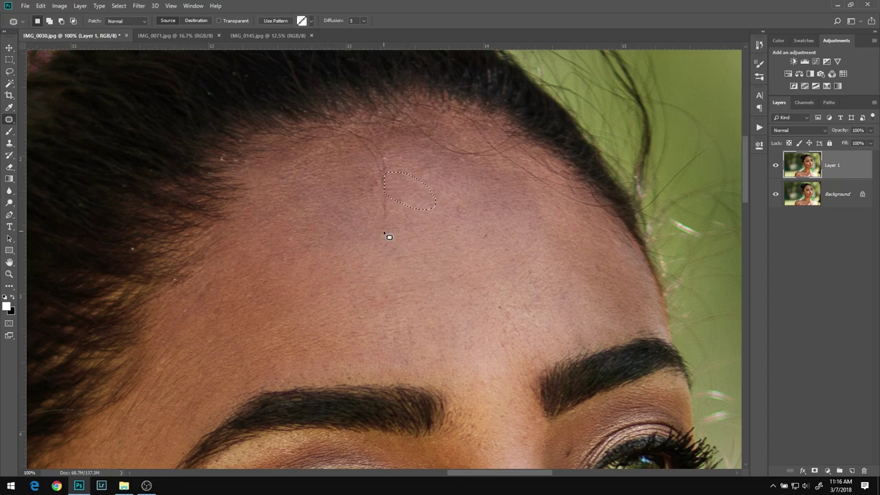
{"action": "key", "text": "ctrl+d"}
{"action": "key", "text": "Escape"}
{"action": "mouse_move", "coordinate": [398, 174]}
{"action": "left_mouse_down"}
{"action": "mouse_move", "coordinate": [366, 162]}
{"action": "mouse_move", "coordinate": [377, 225]}
{"action": "mouse_move", "coordinate": [398, 185]}
{"action": "mouse_move", "coordinate": [313, 205]}
{"action": "left_mouse_up"}
{"action": "mouse_move", "coordinate": [389, 153]}
{"action": "left_mouse_down"}
{"action": "mouse_move", "coordinate": [366, 149]}
{"action": "mouse_move", "coordinate": [386, 172]}
{"action": "mouse_move", "coordinate": [400, 162]}
{"action": "mouse_move", "coordinate": [341, 187]}
{"action": "left_mouse_up"}
{"action": "key", "text": "ctrl+d"}
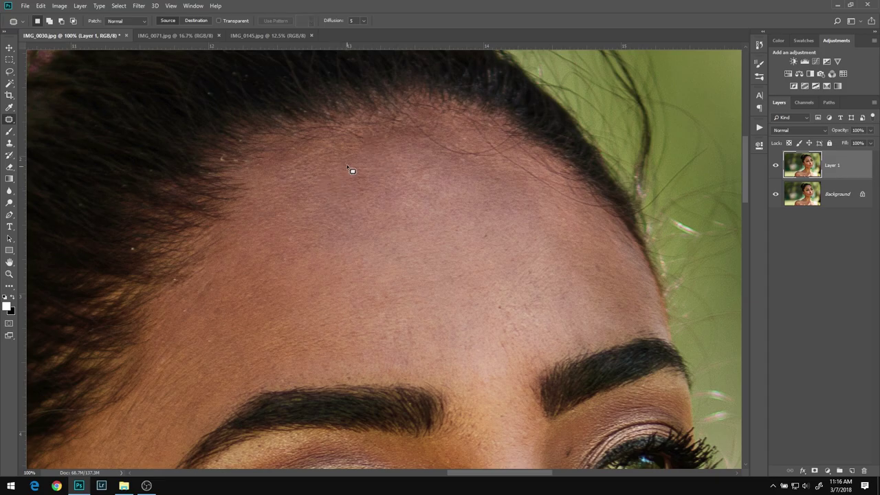
{"action": "left_click_drag", "start_coordinate": [340, 130], "coordinate": [375, 148]}
{"action": "left_click_drag", "start_coordinate": [353, 141], "coordinate": [362, 177]}
{"action": "key", "text": "ctrl+d"}
- Patch the remaining forehead blemishes and two spots near the brow
{"action": "left_click_drag", "start_coordinate": [498, 246], "coordinate": [451, 258]}
{"action": "left_click_drag", "start_coordinate": [486, 226], "coordinate": [504, 234]}
{"action": "mouse_move", "coordinate": [447, 230]}
{"action": "left_mouse_down"}
{"action": "mouse_move", "coordinate": [435, 213]}
{"action": "mouse_move", "coordinate": [428, 250]}
{"action": "left_mouse_up"}
{"action": "key", "text": "ctrl+d"}
{"action": "mouse_move", "coordinate": [537, 285]}
{"action": "left_mouse_down"}
{"action": "mouse_move", "coordinate": [527, 361]}
{"action": "mouse_move", "coordinate": [511, 291]}
{"action": "left_mouse_up"}
{"action": "key", "text": "ctrl+d"}
{"action": "mouse_move", "coordinate": [487, 327]}
{"action": "left_mouse_down"}
{"action": "mouse_move", "coordinate": [507, 373]}
{"action": "mouse_move", "coordinate": [561, 323]}
{"action": "mouse_move", "coordinate": [574, 323]}
{"action": "left_mouse_up"}
{"action": "key", "text": "ctrl+d"}
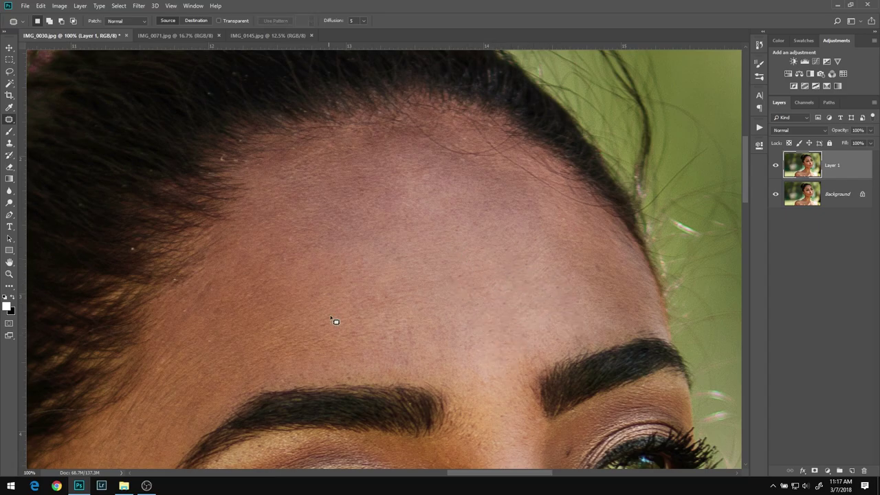
- Move down past the eye, cheek, nose and lips and patch the chin blemish
{"action": "scroll", "coordinate": [305, 310], "scroll_direction": "left", "scroll_amount": 3}
{"action": "scroll", "coordinate": [295, 286], "scroll_direction": "down", "scroll_amount": 6}
{"action": "left_click_drag", "start_coordinate": [295, 286], "coordinate": [357, 231]}
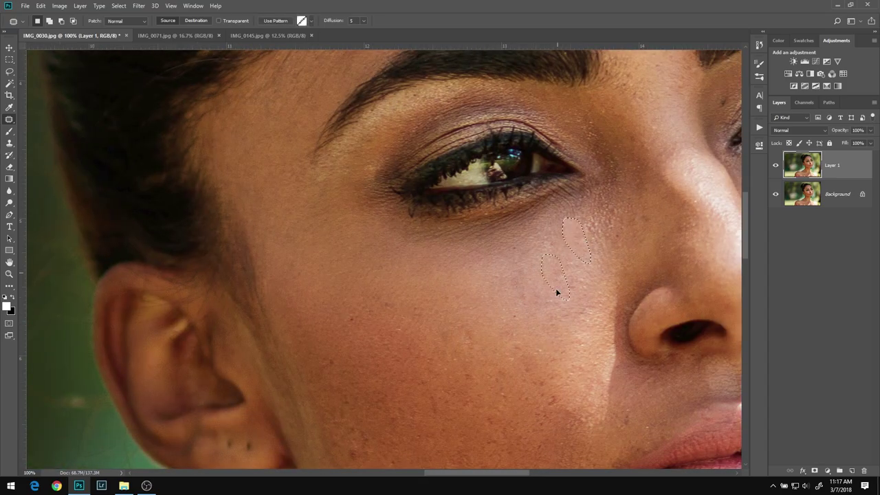
{"action": "left_click_drag", "start_coordinate": [605, 251], "coordinate": [450, 190]}
{"action": "scroll", "coordinate": [571, 153], "scroll_direction": "right", "scroll_amount": 5}
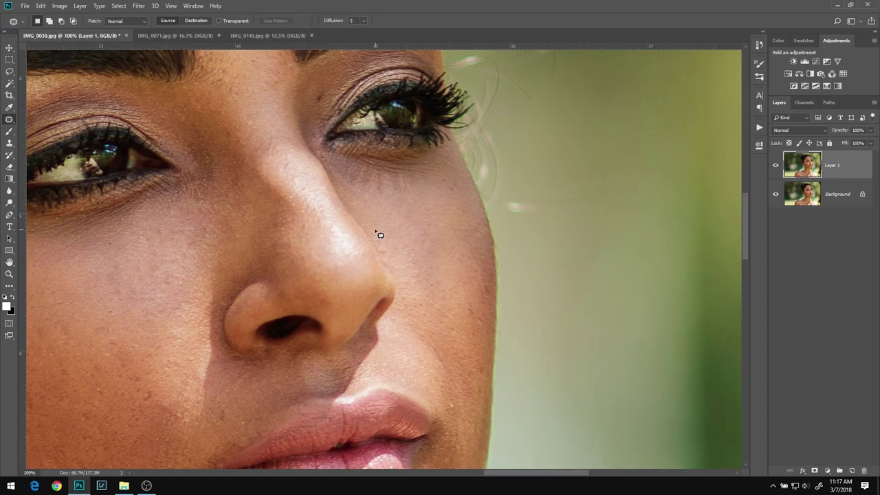
{"action": "scroll", "coordinate": [379, 232], "scroll_direction": "down", "scroll_amount": 3}
{"action": "scroll", "coordinate": [429, 181], "scroll_direction": "left", "scroll_amount": 5}
{"action": "mouse_move", "coordinate": [568, 368]}
{"action": "left_mouse_down"}
{"action": "mouse_move", "coordinate": [575, 374]}
{"action": "mouse_move", "coordinate": [635, 337]}
{"action": "left_mouse_up"}
{"action": "key", "text": "ctrl+d"}
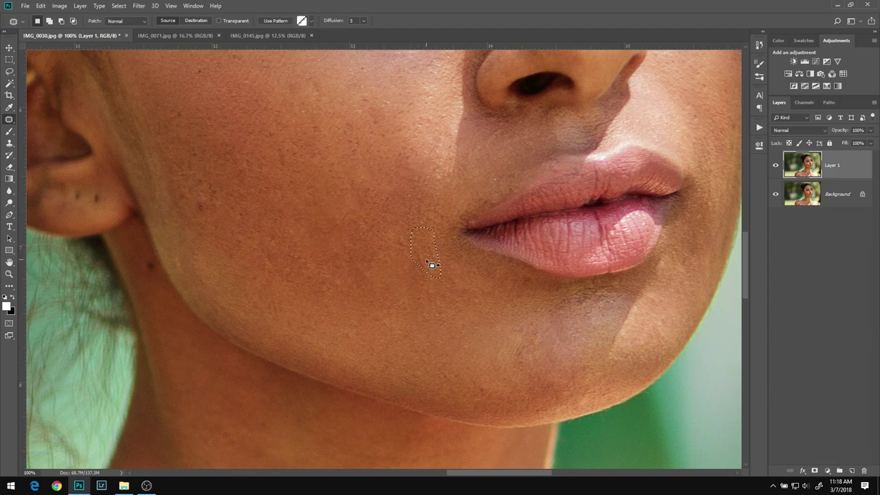
- Zoom out to 58.7% and patch a blemish on the neck
{"action": "scroll", "coordinate": [413, 251], "scroll_direction": "up", "scroll_amount": 3}
{"action": "scroll", "coordinate": [413, 251], "scroll_direction": "left", "scroll_amount": 2}
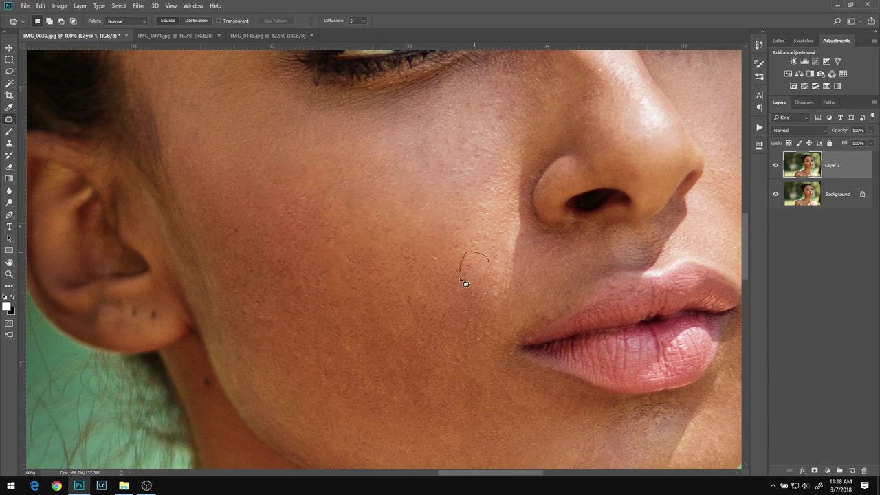
{"action": "scroll", "coordinate": [491, 267], "scroll_direction": "down", "scroll_amount": 5}
{"action": "scroll", "coordinate": [369, 114], "scroll_direction": "right", "scroll_amount": 3}
{"action": "scroll", "coordinate": [413, 240], "scroll_direction": "up", "scroll_amount": 4}
{"action": "scroll", "coordinate": [507, 364], "scroll_direction": "right", "scroll_amount": 2}
{"action": "key", "text": "z"}
{"action": "mouse_move", "coordinate": [339, 276]}
{"action": "left_mouse_down"}
{"action": "mouse_move", "coordinate": [289, 272]}
{"action": "mouse_move", "coordinate": [473, 268]}
{"action": "mouse_move", "coordinate": [473, 82]}
{"action": "left_mouse_up"}
{"action": "mouse_move", "coordinate": [418, 314]}
{"action": "left_mouse_down"}
{"action": "mouse_move", "coordinate": [481, 348]}
{"action": "mouse_move", "coordinate": [448, 323]}
{"action": "left_mouse_up"}
{"action": "scroll", "coordinate": [536, 174], "scroll_direction": "down", "scroll_amount": 5}
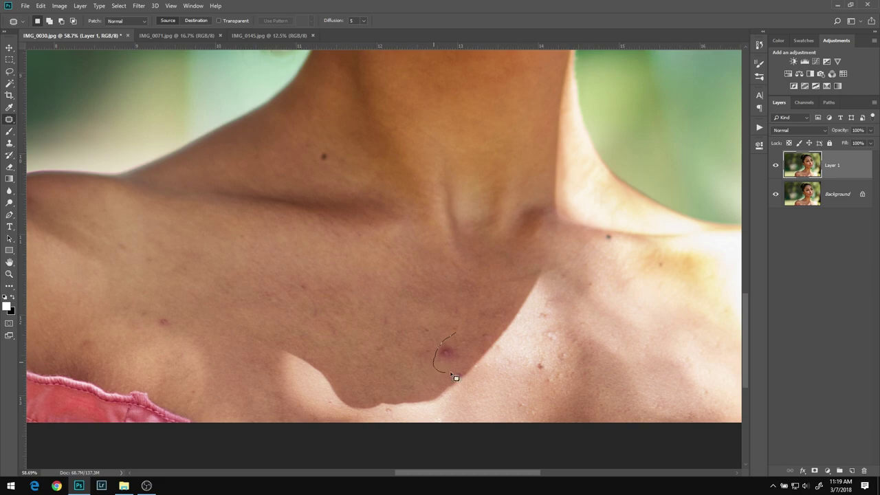
- Patch the spots on the chest and shoulder, then deselect
{"action": "left_click_drag", "start_coordinate": [222, 262], "coordinate": [227, 248]}
{"action": "left_click_drag", "start_coordinate": [148, 232], "coordinate": [193, 289]}
{"action": "scroll", "coordinate": [193, 289], "scroll_direction": "down", "scroll_amount": 3}
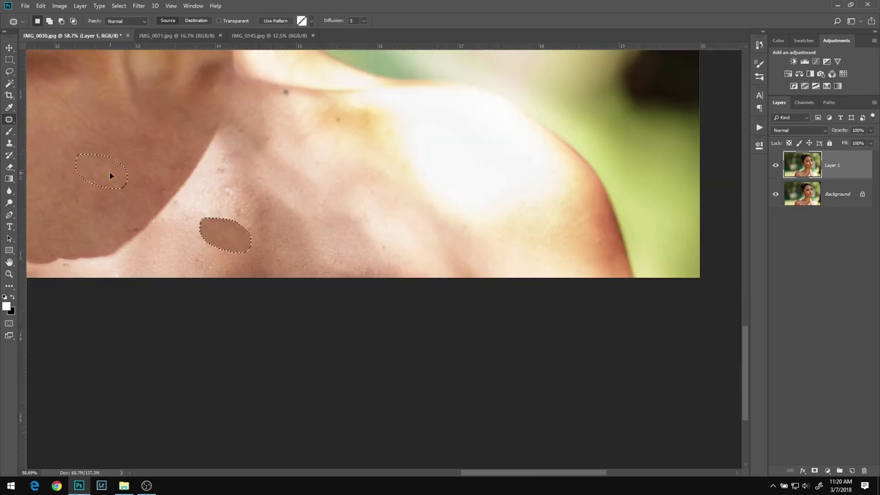
{"action": "mouse_move", "coordinate": [201, 245]}
{"action": "left_mouse_down"}
{"action": "mouse_move", "coordinate": [247, 261]}
{"action": "mouse_move", "coordinate": [220, 255]}
{"action": "mouse_move", "coordinate": [230, 225]}
{"action": "left_mouse_up"}
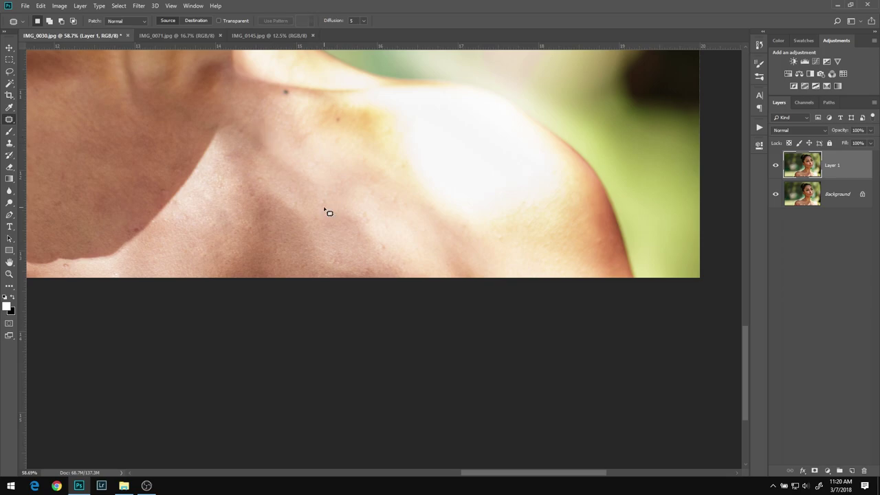
{"action": "key", "text": "ctrl+d"}
- Compare Layer 1 on and off, then Flatten Image into the Background
{"action": "key", "text": "ctrl+0"}
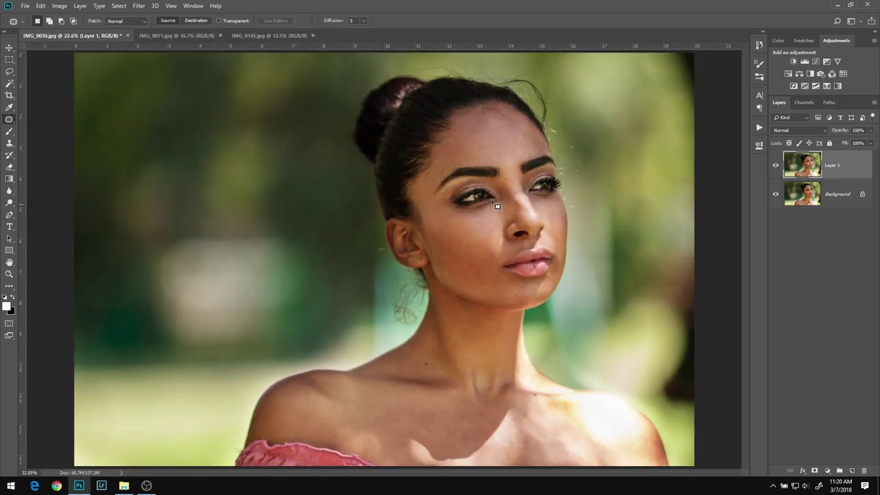
{"action": "left_click", "coordinate": [776, 165]}
{"action": "left_click", "coordinate": [776, 165]}
{"action": "right_click", "coordinate": [845, 188]}
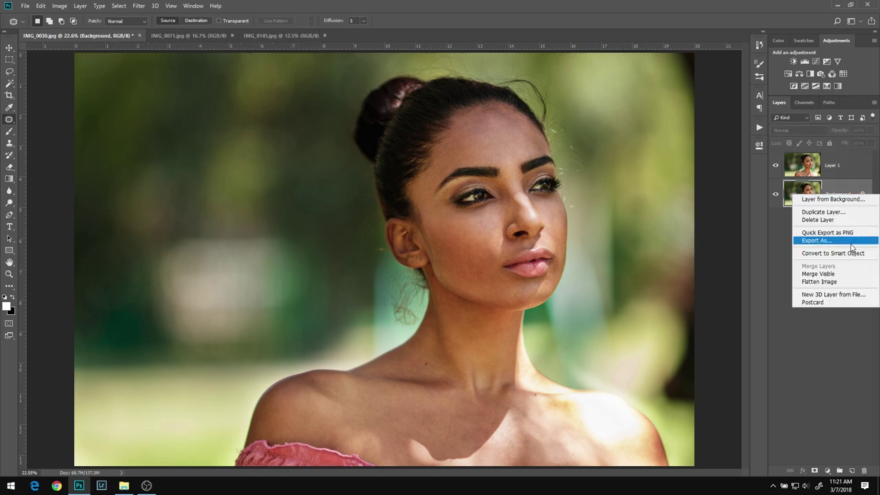
{"action": "left_click", "coordinate": [818, 284]}
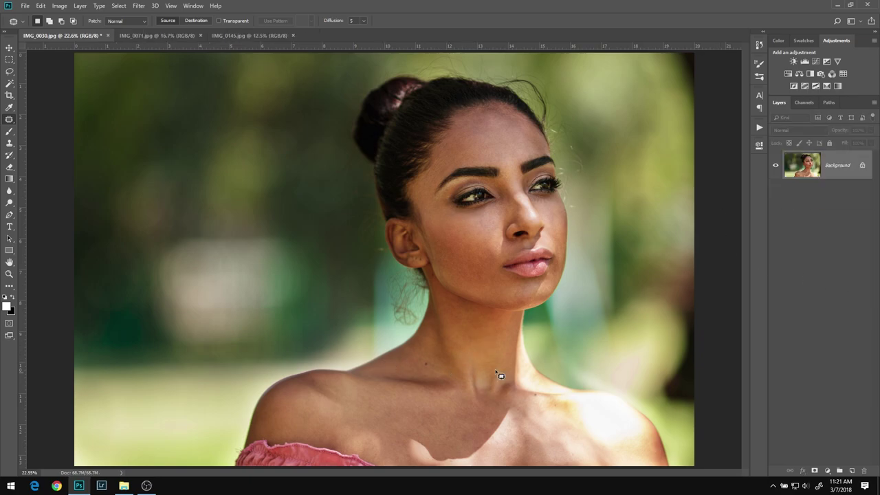
- Zoom in to inspect the neck, collarbone, lower chest and lips
{"action": "key", "text": "z"}
{"action": "left_click_drag", "start_coordinate": [519, 362], "coordinate": [619, 386]}
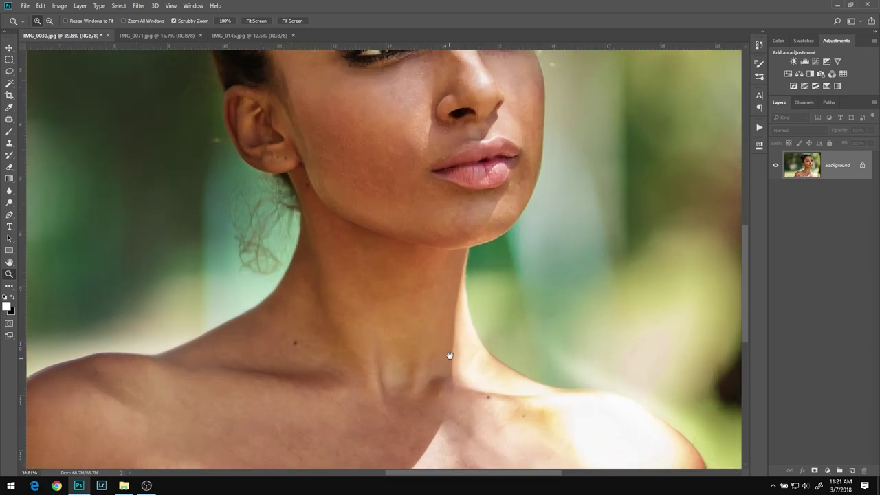
{"action": "scroll", "coordinate": [546, 298], "scroll_direction": "down", "scroll_amount": 2}
{"action": "left_click_drag", "start_coordinate": [378, 291], "coordinate": [513, 294]}
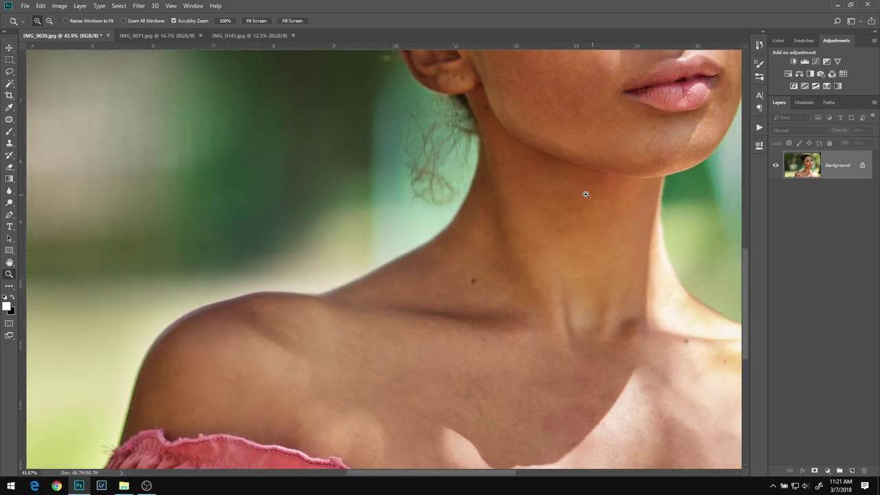
{"action": "left_click_drag", "start_coordinate": [589, 315], "coordinate": [461, 246]}
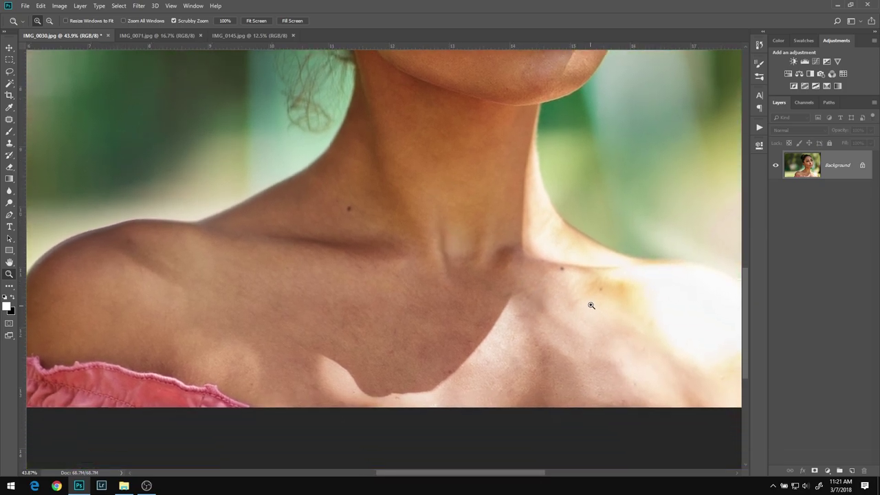
{"action": "left_click_drag", "start_coordinate": [530, 181], "coordinate": [507, 246]}
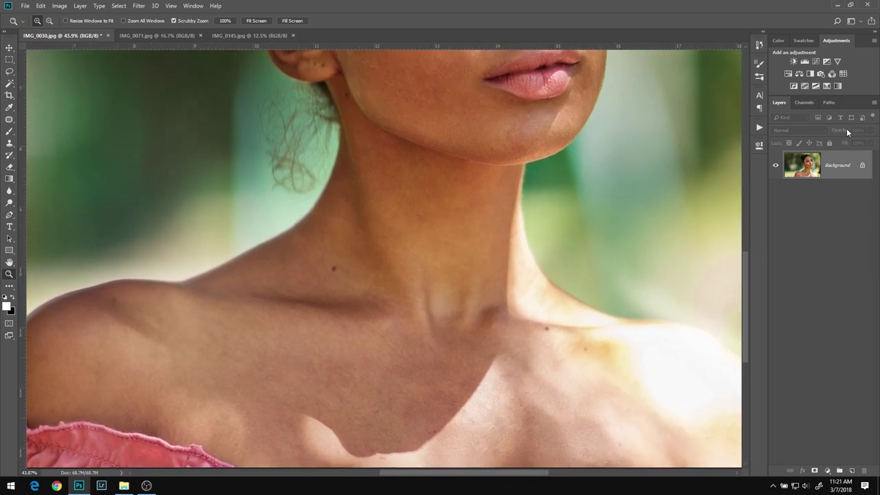
- Add Selective Color with Reds Cyan +13, Magenta +1, Yellow -36, Black 0, mask inverted
{"action": "left_click", "coordinate": [829, 87]}
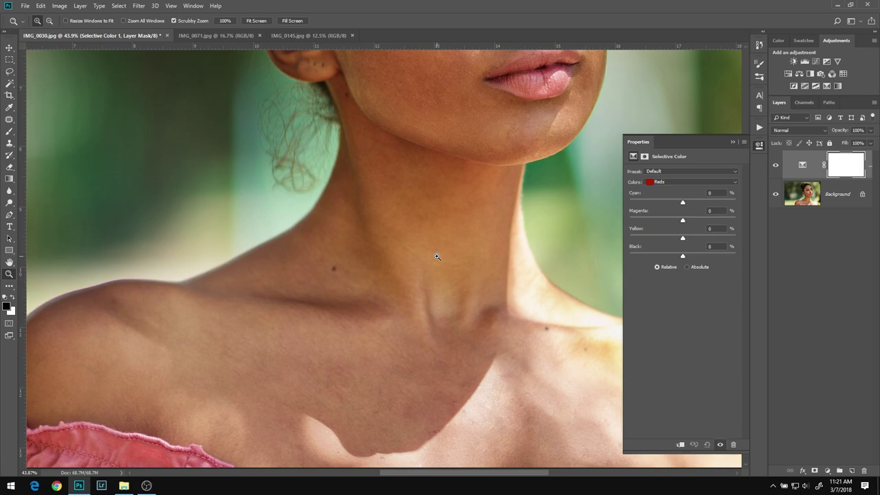
{"action": "left_click_drag", "start_coordinate": [682, 258], "coordinate": [703, 255]}
{"action": "type", "text": "0"}
{"action": "left_click_drag", "start_coordinate": [683, 237], "coordinate": [664, 240]}
{"action": "mouse_move", "coordinate": [658, 241]}
{"action": "left_mouse_down"}
{"action": "mouse_move", "coordinate": [654, 248]}
{"action": "mouse_move", "coordinate": [663, 246]}
{"action": "left_mouse_up"}
{"action": "left_click_drag", "start_coordinate": [684, 222], "coordinate": [683, 224]}
{"action": "left_click_drag", "start_coordinate": [694, 201], "coordinate": [682, 201]}
{"action": "key", "text": "ctrl+i"}
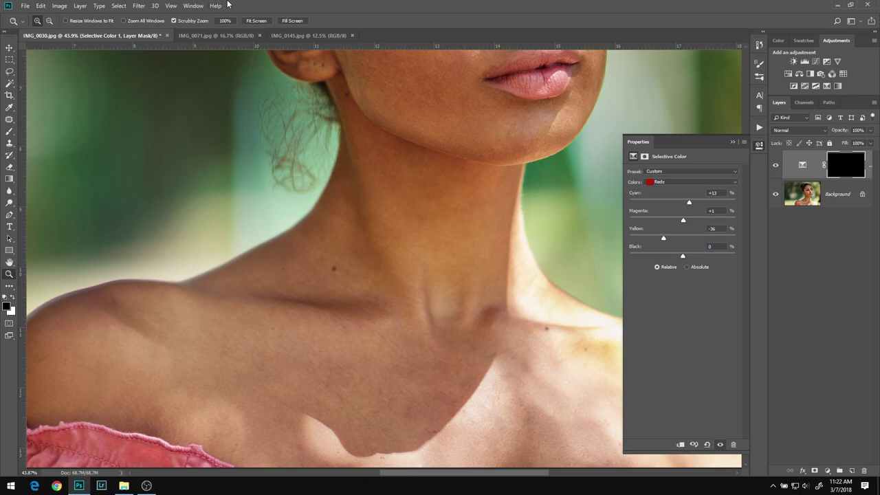
- Paint white on the Selective Color mask over the shoulder and neck with a 200 px brush
{"action": "key", "text": "b"}
{"action": "key", "text": "x"}
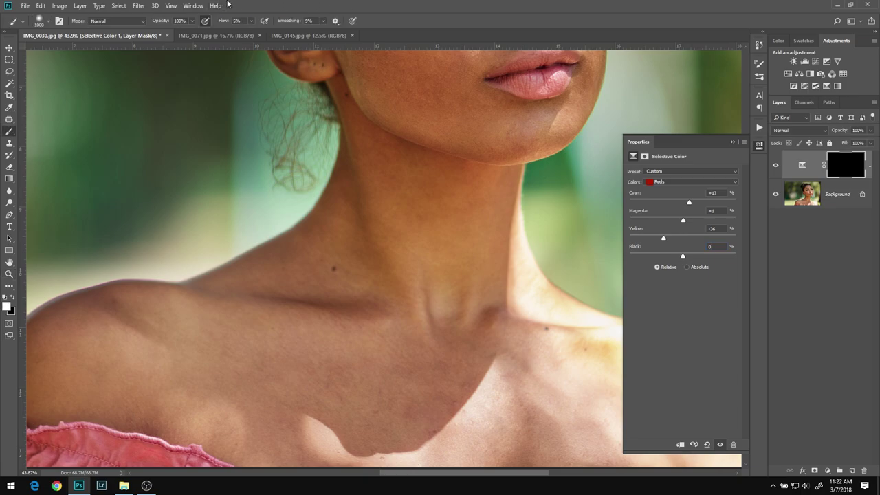
{"action": "key", "text": "bracketleft"}
{"action": "key", "text": "bracketleft"}
{"action": "key", "text": "bracketleft"}
{"action": "key", "text": "bracketleft"}
{"action": "key", "text": "bracketleft"}
{"action": "key", "text": "bracketleft"}
{"action": "double_click", "coordinate": [646, 143]}
{"action": "key", "text": "bracketleft"}
{"action": "key", "text": "bracketleft"}
{"action": "key", "text": "bracketleft"}
{"action": "left_click", "coordinate": [614, 346]}
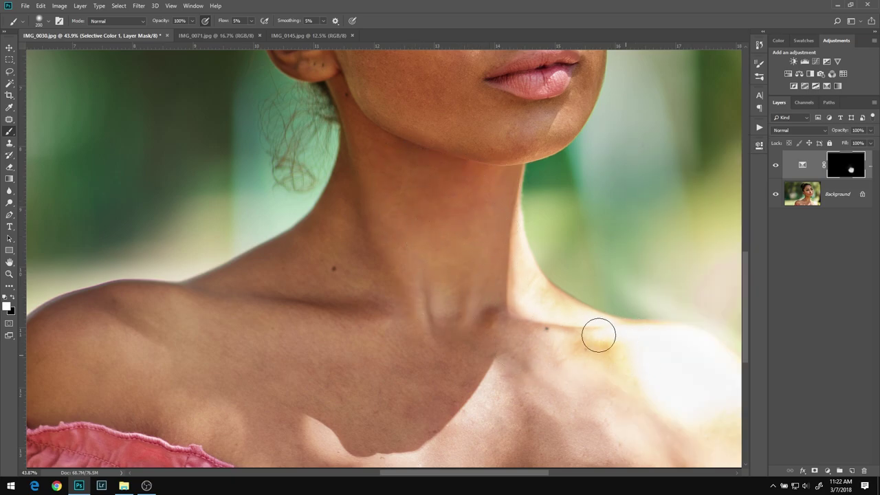
{"action": "mouse_move", "coordinate": [623, 350]}
{"action": "left_mouse_down"}
{"action": "mouse_move", "coordinate": [625, 365]}
{"action": "mouse_move", "coordinate": [430, 314]}
{"action": "mouse_move", "coordinate": [391, 275]}
{"action": "left_mouse_up"}
{"action": "key", "text": "space"}
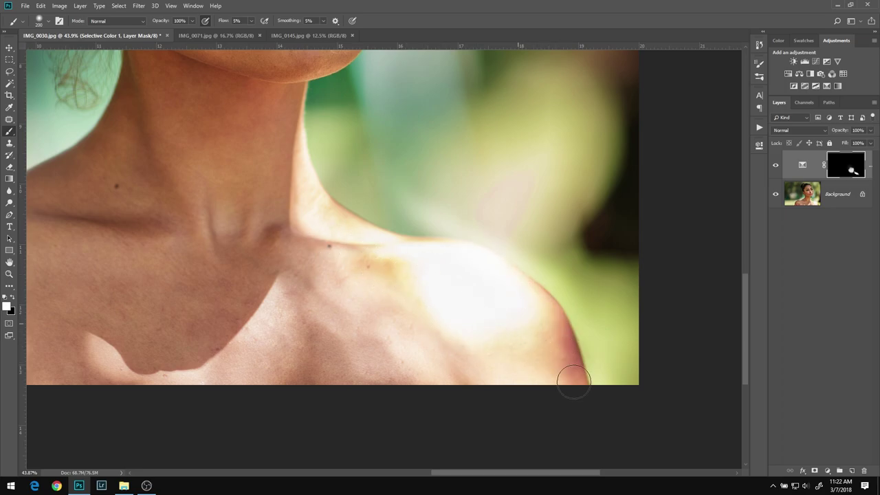
{"action": "scroll", "coordinate": [319, 309], "scroll_direction": "up", "scroll_amount": 5}
{"action": "scroll", "coordinate": [319, 309], "scroll_direction": "left", "scroll_amount": 3}
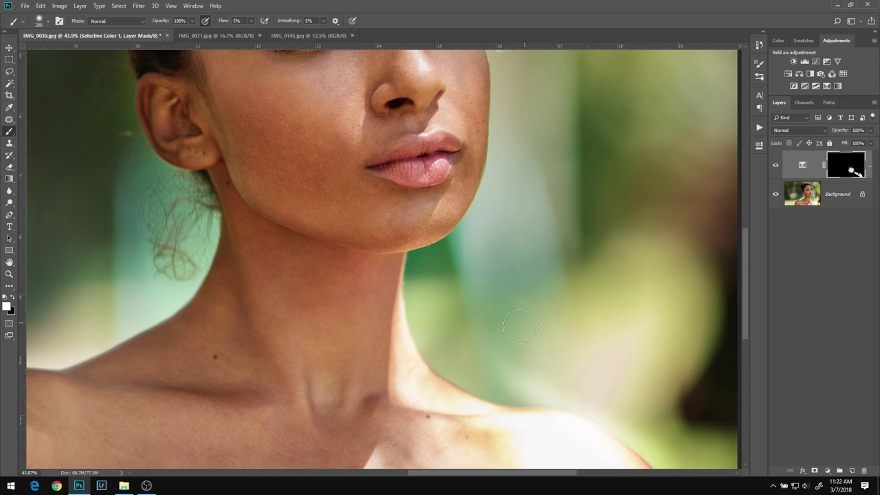
{"action": "mouse_move", "coordinate": [265, 310]}
{"action": "left_mouse_down"}
{"action": "mouse_move", "coordinate": [245, 246]}
{"action": "mouse_move", "coordinate": [278, 237]}
{"action": "mouse_move", "coordinate": [285, 249]}
{"action": "mouse_move", "coordinate": [322, 228]}
{"action": "mouse_move", "coordinate": [323, 161]}
{"action": "mouse_move", "coordinate": [306, 287]}
{"action": "left_mouse_up"}
- Compare with and without the skin correction, then merge it into the Background
{"action": "left_click", "coordinate": [777, 166]}
{"action": "left_click", "coordinate": [776, 166]}
{"action": "left_click", "coordinate": [777, 166]}
{"action": "left_click", "coordinate": [777, 167]}
{"action": "left_click", "coordinate": [778, 168]}
{"action": "left_click", "coordinate": [777, 167]}
{"action": "left_click", "coordinate": [776, 167]}
{"action": "left_click", "coordinate": [776, 167]}
{"action": "mouse_move", "coordinate": [353, 159]}
{"action": "left_mouse_down"}
{"action": "mouse_move", "coordinate": [433, 305]}
{"action": "mouse_move", "coordinate": [442, 354]}
{"action": "mouse_move", "coordinate": [425, 407]}
{"action": "left_mouse_up"}
{"action": "key", "text": "ctrl+0"}
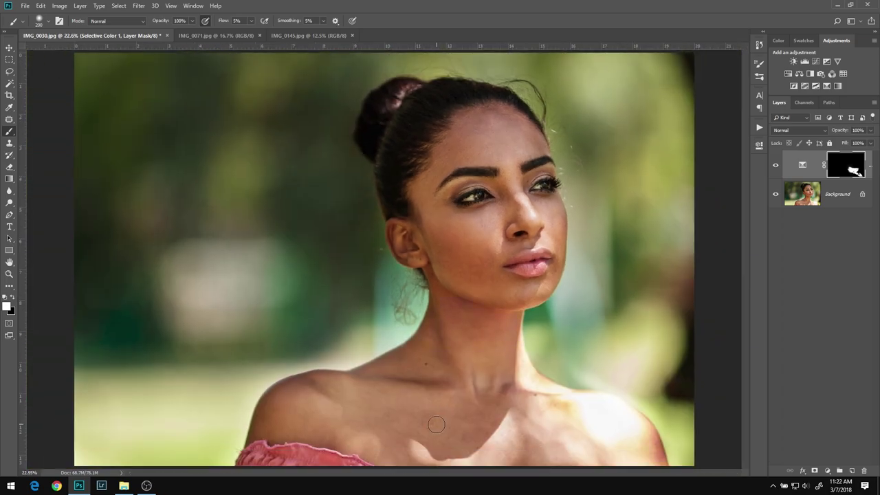
{"action": "key", "text": "Delete"}
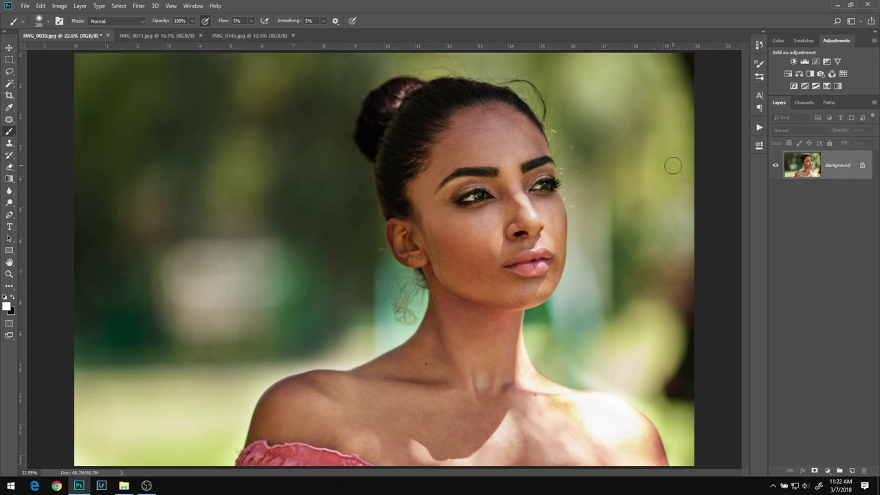
- Play the 'frequency' separation action from the Actions panel
{"action": "left_click", "coordinate": [759, 128]}
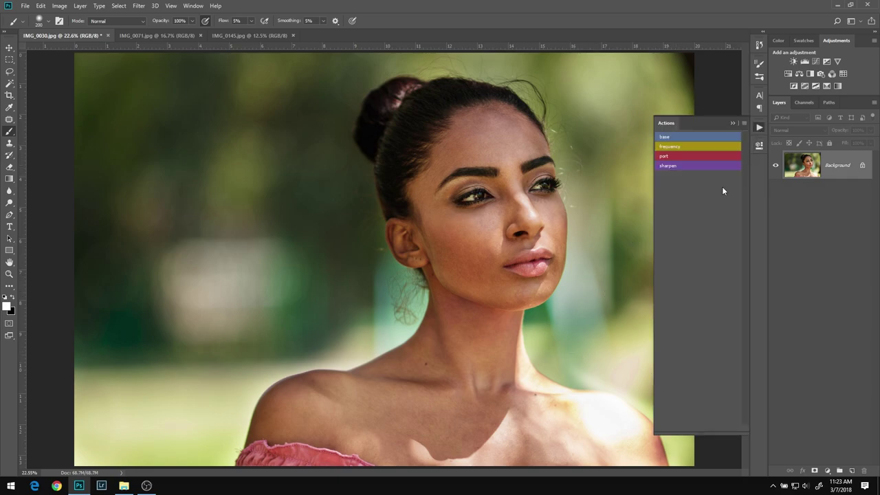
{"action": "left_click", "coordinate": [679, 145]}
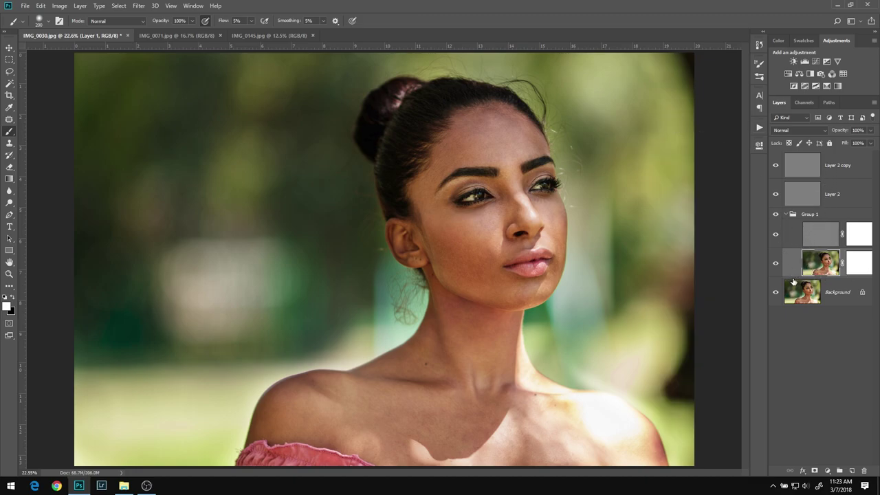
{"action": "key", "text": "z"}
{"action": "mouse_move", "coordinate": [493, 219]}
{"action": "left_mouse_down"}
{"action": "mouse_move", "coordinate": [551, 221]}
{"action": "mouse_move", "coordinate": [564, 207]}
{"action": "mouse_move", "coordinate": [431, 257]}
{"action": "left_mouse_up"}
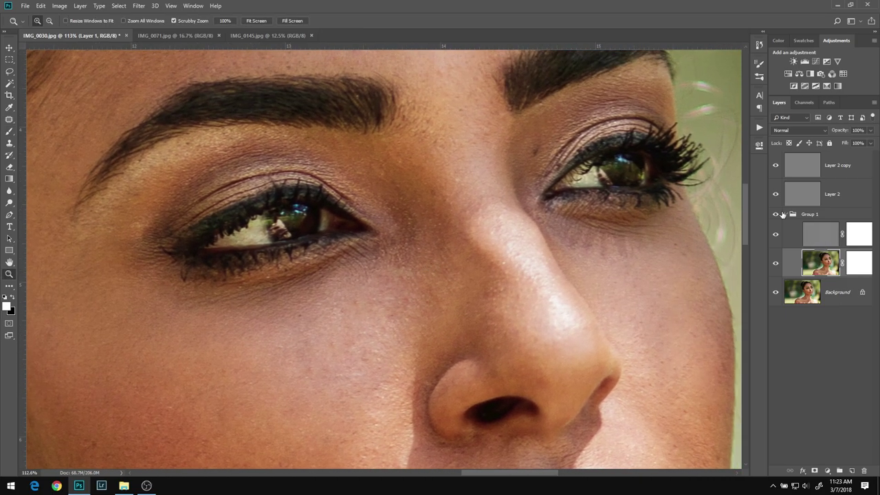
{"action": "left_click", "coordinate": [776, 215]}
{"action": "left_click", "coordinate": [775, 264]}
{"action": "left_click_drag", "start_coordinate": [781, 268], "coordinate": [777, 238]}
{"action": "left_click", "coordinate": [776, 267]}
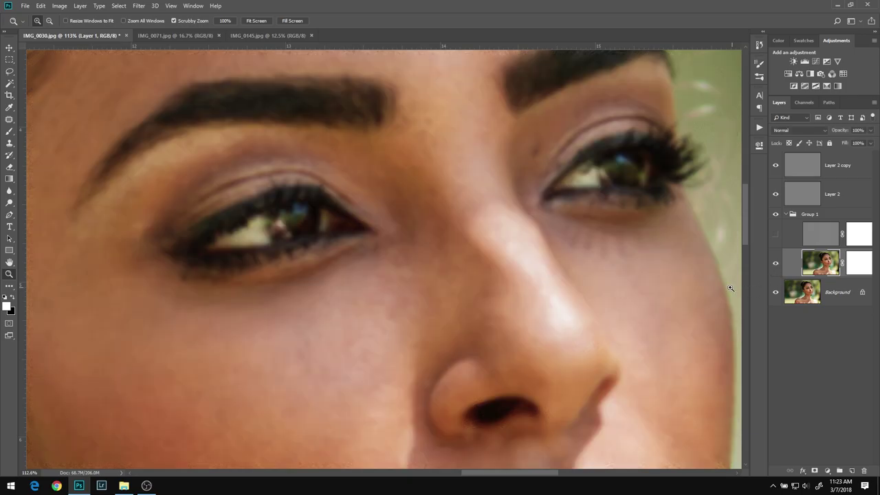
{"action": "left_click_drag", "start_coordinate": [442, 317], "coordinate": [401, 223]}
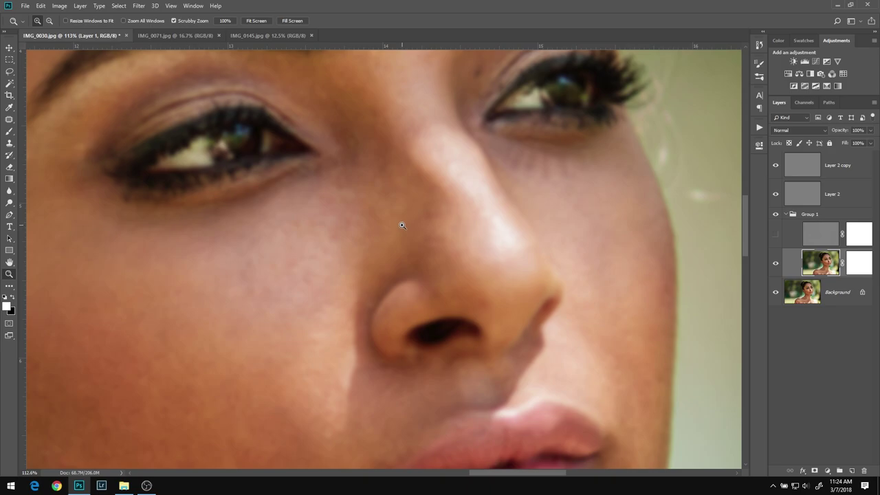
{"action": "left_click", "coordinate": [776, 266]}
{"action": "left_click", "coordinate": [775, 234]}
{"action": "left_click_drag", "start_coordinate": [317, 245], "coordinate": [627, 232]}
{"action": "left_click", "coordinate": [777, 264]}
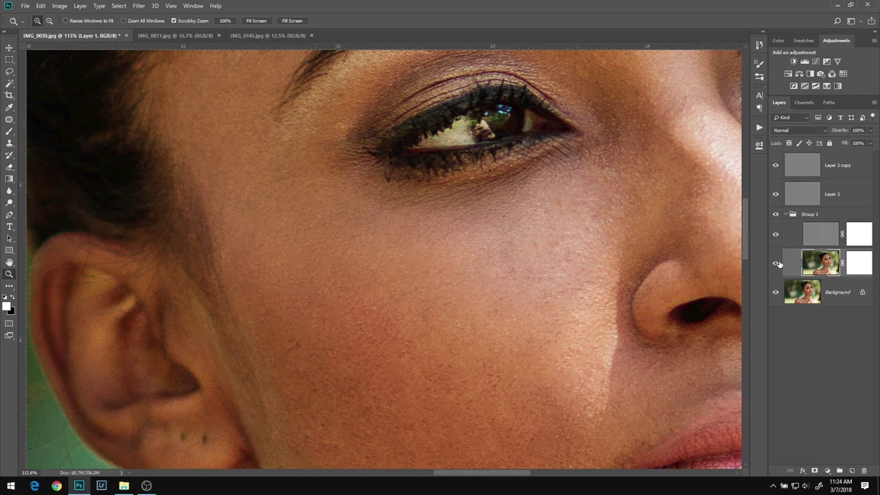
{"action": "left_click", "coordinate": [778, 294], "text": "alt"}
{"action": "left_click", "coordinate": [777, 293], "text": "alt"}
{"action": "left_click", "coordinate": [778, 294], "text": "alt"}
{"action": "left_click", "coordinate": [777, 294], "text": "alt"}
{"action": "left_click", "coordinate": [777, 293], "text": "alt"}
{"action": "left_click", "coordinate": [776, 294], "text": "alt"}
{"action": "left_click_drag", "start_coordinate": [591, 206], "coordinate": [357, 280]}
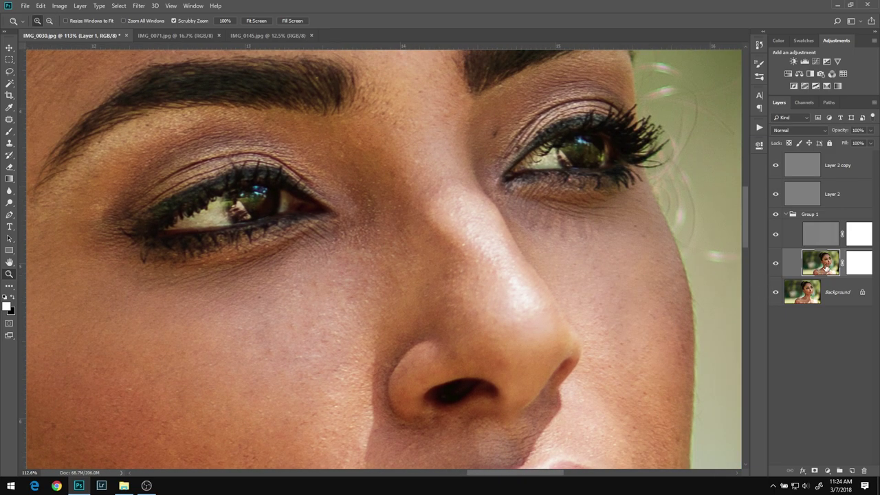
{"action": "key", "text": "b"}
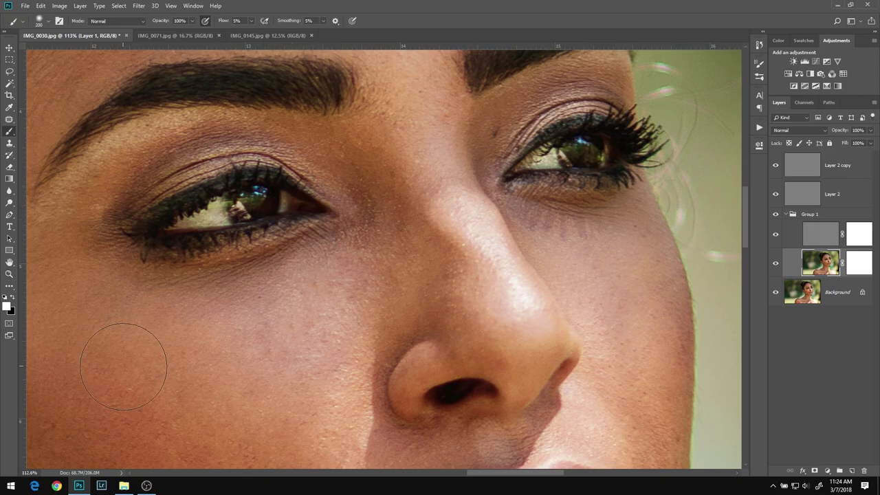
- Paint over the left eye, cheeks and nose with a 500 px brush and compare
{"action": "key", "text": "bracketright"}
{"action": "key", "text": "bracketright"}
{"action": "key", "text": "bracketright"}
{"action": "key", "text": "bracketright"}
{"action": "mouse_move", "coordinate": [309, 227]}
{"action": "left_mouse_down"}
{"action": "mouse_move", "coordinate": [79, 90]}
{"action": "mouse_move", "coordinate": [206, 420]}
{"action": "left_mouse_up"}
{"action": "mouse_move", "coordinate": [207, 454]}
{"action": "left_mouse_down"}
{"action": "mouse_move", "coordinate": [317, 258]}
{"action": "mouse_move", "coordinate": [471, 196]}
{"action": "mouse_move", "coordinate": [543, 316]}
{"action": "mouse_move", "coordinate": [552, 374]}
{"action": "mouse_move", "coordinate": [440, 399]}
{"action": "mouse_move", "coordinate": [436, 338]}
{"action": "mouse_move", "coordinate": [289, 134]}
{"action": "mouse_move", "coordinate": [191, 198]}
{"action": "mouse_move", "coordinate": [155, 297]}
{"action": "mouse_move", "coordinate": [205, 373]}
{"action": "left_mouse_up"}
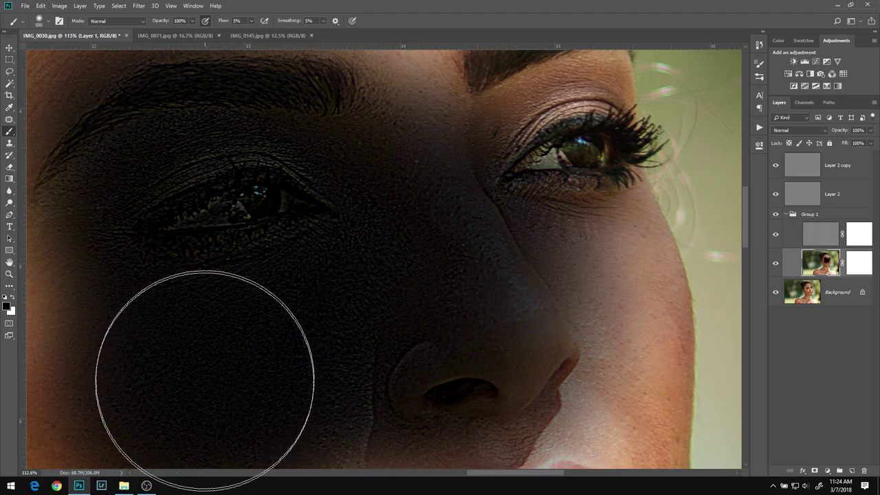
{"action": "mouse_move", "coordinate": [227, 169]}
{"action": "left_mouse_down"}
{"action": "mouse_move", "coordinate": [246, 172]}
{"action": "mouse_move", "coordinate": [203, 269]}
{"action": "mouse_move", "coordinate": [407, 368]}
{"action": "left_mouse_up"}
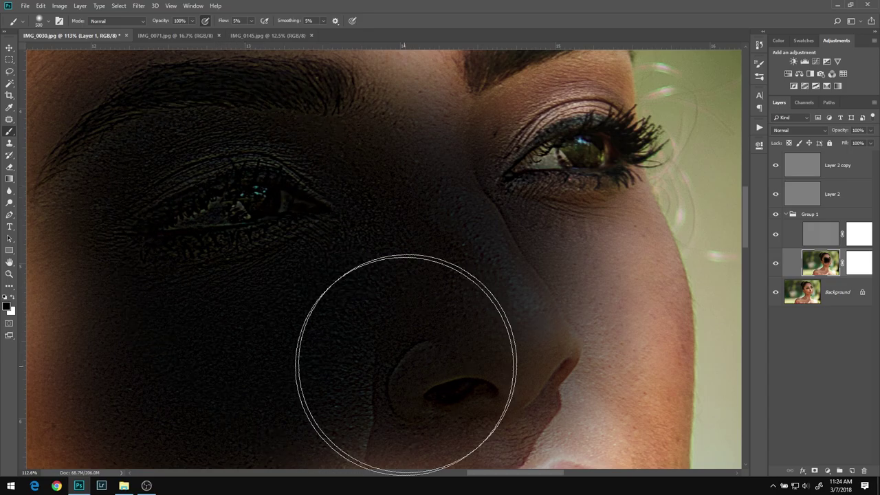
{"action": "left_click", "coordinate": [777, 264]}
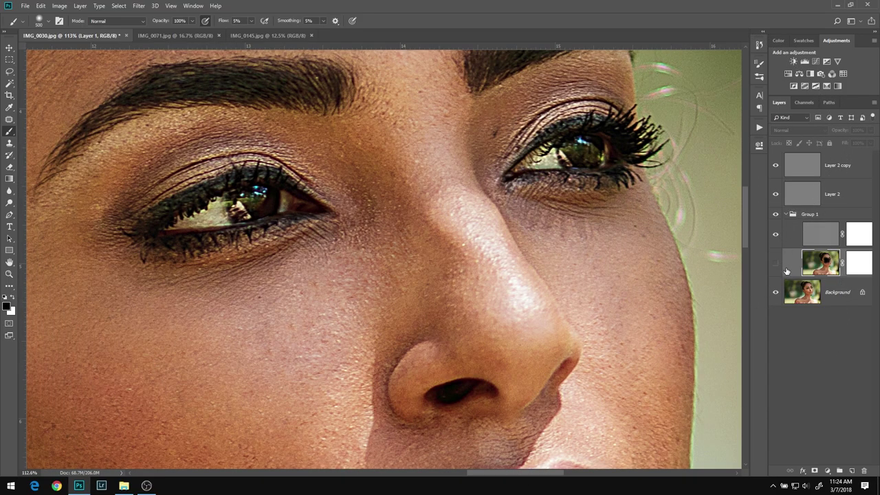
{"action": "left_click", "coordinate": [777, 264]}
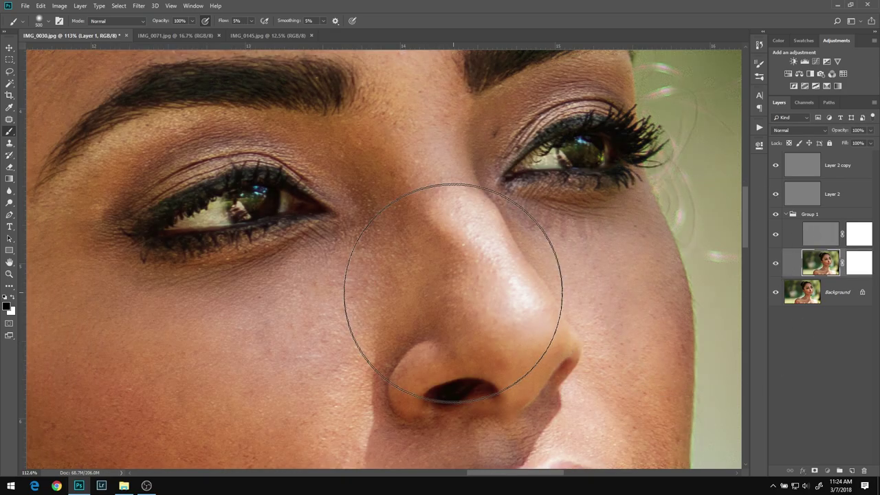
{"action": "left_click_drag", "start_coordinate": [463, 277], "coordinate": [618, 75]}
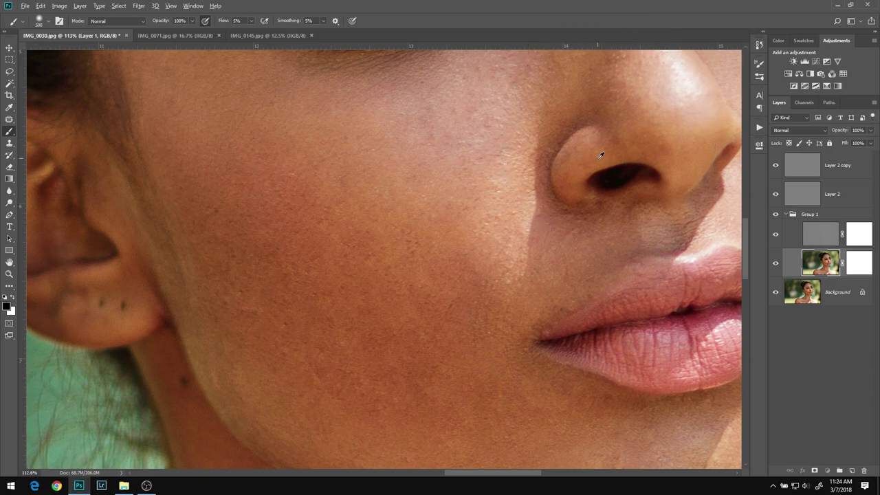
{"action": "scroll", "coordinate": [489, 260], "scroll_direction": "down", "scroll_amount": 3}
{"action": "left_click_drag", "start_coordinate": [490, 260], "coordinate": [486, 337]}
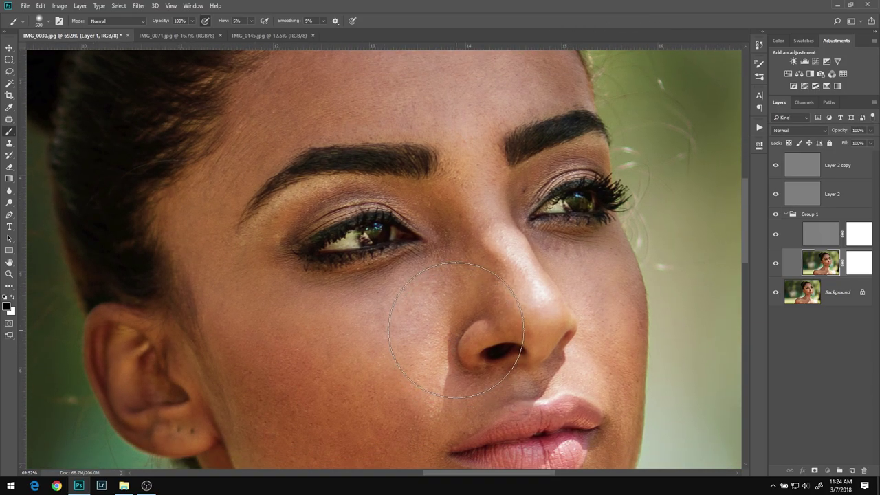
- Sample the face's skin tone and paint it at 20% opacity under the eye and nose
{"action": "key", "text": "bracketleft"}
{"action": "key", "text": "bracketleft"}
{"action": "key", "text": "bracketleft"}
{"action": "key", "text": "bracketleft"}
{"action": "key", "text": "bracketleft"}
{"action": "key", "text": "bracketleft"}
{"action": "left_click", "coordinate": [384, 350], "text": "alt"}
{"action": "key", "text": "bracketright"}
{"action": "key", "text": "bracketright"}
{"action": "key", "text": "bracketright"}
{"action": "key", "text": "2"}
{"action": "mouse_move", "coordinate": [362, 313]}
{"action": "left_mouse_down"}
{"action": "mouse_move", "coordinate": [417, 290]}
{"action": "mouse_move", "coordinate": [411, 325]}
{"action": "mouse_move", "coordinate": [441, 300]}
{"action": "mouse_move", "coordinate": [445, 282]}
{"action": "mouse_move", "coordinate": [455, 279]}
{"action": "mouse_move", "coordinate": [439, 247]}
{"action": "mouse_move", "coordinate": [448, 221]}
{"action": "mouse_move", "coordinate": [474, 280]}
{"action": "mouse_move", "coordinate": [406, 305]}
{"action": "mouse_move", "coordinate": [370, 294]}
{"action": "mouse_move", "coordinate": [304, 297]}
{"action": "mouse_move", "coordinate": [260, 278]}
{"action": "mouse_move", "coordinate": [258, 288]}
{"action": "mouse_move", "coordinate": [334, 295]}
{"action": "left_mouse_up"}
{"action": "key", "text": "bracketleft"}
{"action": "key", "text": "bracketleft"}
{"action": "key", "text": "bracketleft"}
{"action": "mouse_move", "coordinate": [480, 206]}
{"action": "left_mouse_down"}
{"action": "mouse_move", "coordinate": [495, 235]}
{"action": "mouse_move", "coordinate": [579, 313]}
{"action": "mouse_move", "coordinate": [551, 277]}
{"action": "mouse_move", "coordinate": [612, 265]}
{"action": "mouse_move", "coordinate": [566, 374]}
{"action": "mouse_move", "coordinate": [409, 370]}
{"action": "left_mouse_up"}
- Set the brush to 200 and move down to the chin, neck and collarbones
{"action": "scroll", "coordinate": [408, 250], "scroll_direction": "up", "scroll_amount": 5}
{"action": "key", "text": "bracketright"}
{"action": "key", "text": "bracketright"}
{"action": "key", "text": "bracketright"}
{"action": "scroll", "coordinate": [357, 282], "scroll_direction": "down", "scroll_amount": 6}
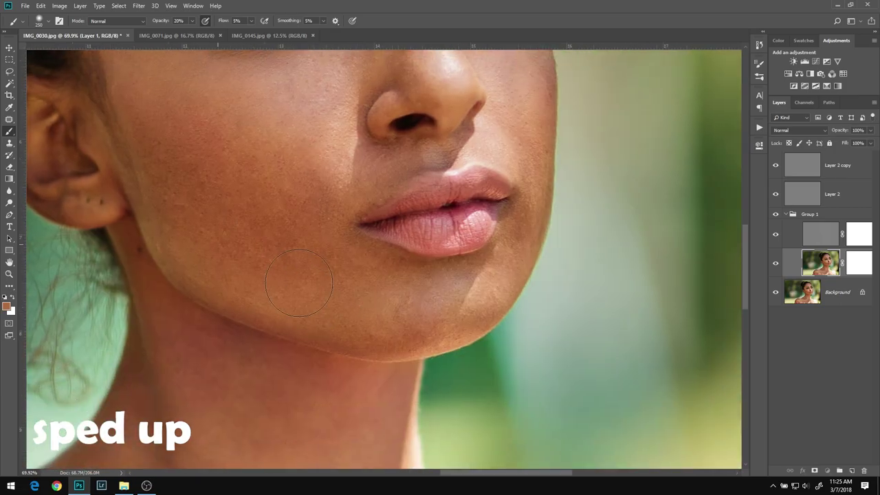
{"action": "scroll", "coordinate": [183, 172], "scroll_direction": "down", "scroll_amount": 5}
{"action": "key", "text": "bracketleft"}
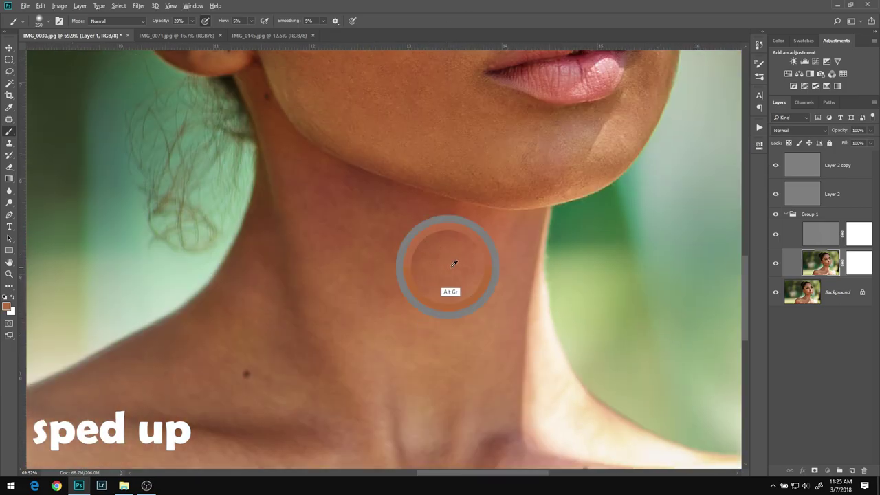
{"action": "scroll", "coordinate": [418, 285], "scroll_direction": "down", "scroll_amount": 4}
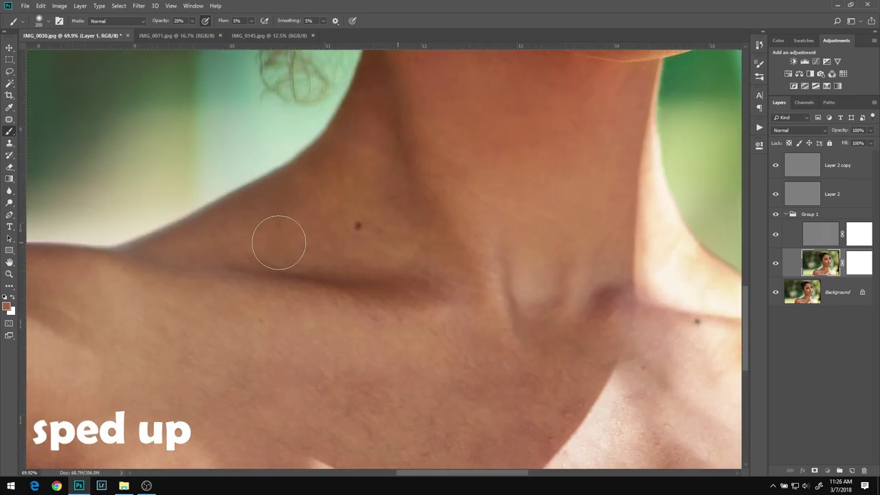
{"action": "scroll", "coordinate": [280, 241], "scroll_direction": "down", "scroll_amount": 4}
{"action": "scroll", "coordinate": [390, 338], "scroll_direction": "down", "scroll_amount": 2}
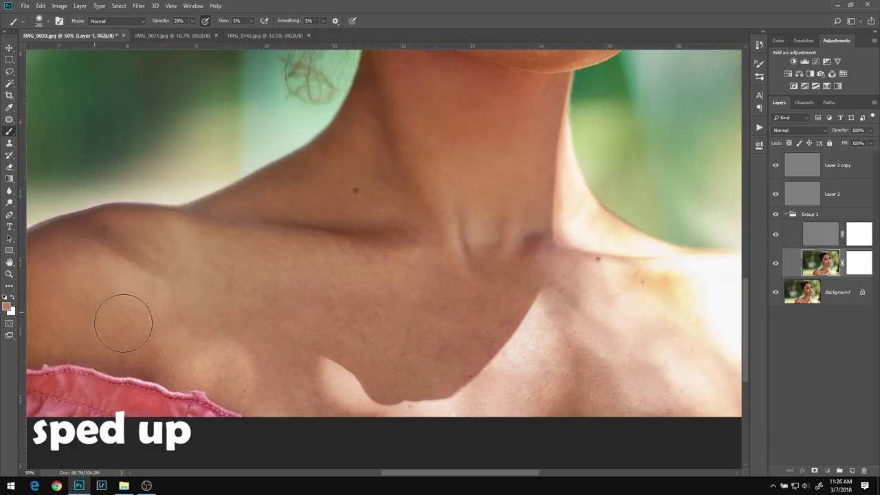
{"action": "scroll", "coordinate": [275, 323], "scroll_direction": "right", "scroll_amount": 3}
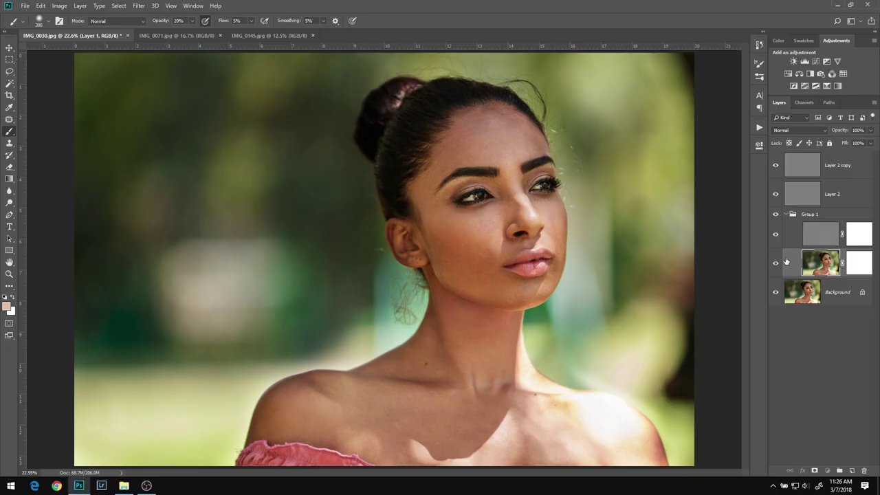
- Toggle Group 1 repeatedly to compare the retouch, then fit the portrait on screen
{"action": "left_click", "coordinate": [777, 215]}
{"action": "left_click", "coordinate": [776, 215]}
{"action": "left_click", "coordinate": [776, 216]}
{"action": "left_click", "coordinate": [777, 215]}
{"action": "left_click", "coordinate": [776, 215]}
{"action": "left_click", "coordinate": [777, 215]}
{"action": "left_click", "coordinate": [776, 215]}
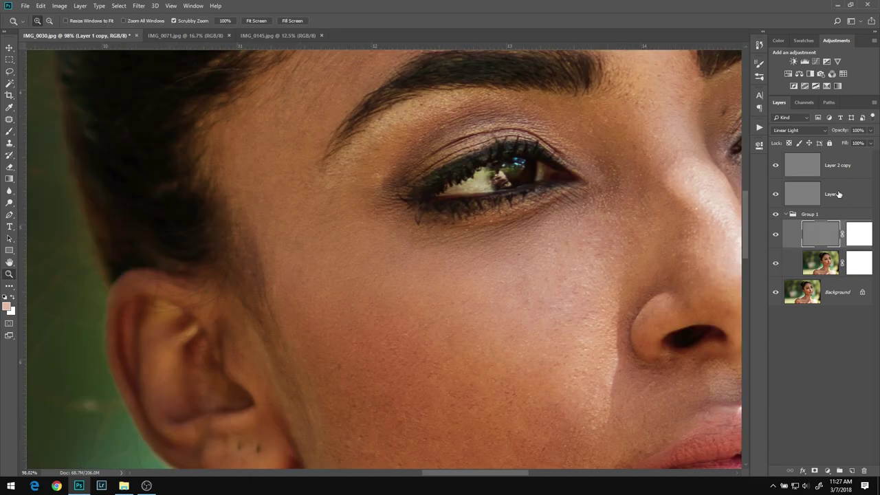
{"action": "key", "text": "ctrl+0"}
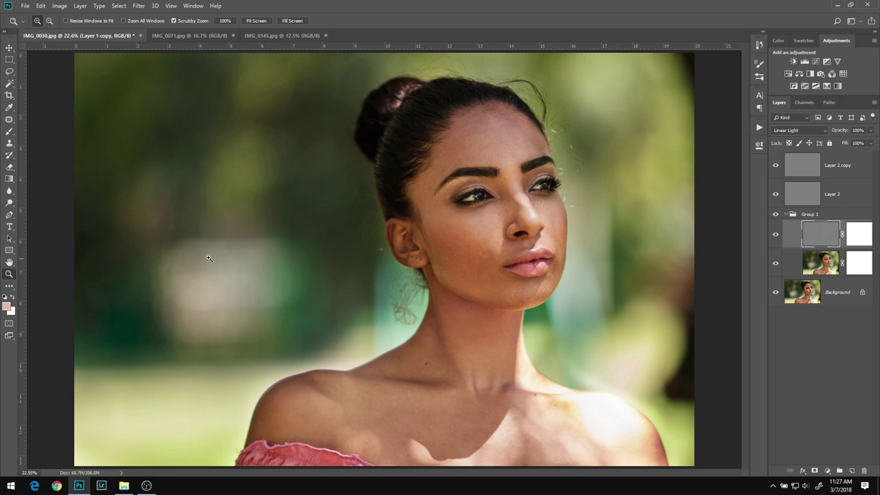
- Add a new Layer 3 above Layer 2 copy and bring up its 50% Gray fill
{"action": "left_click", "coordinate": [841, 197]}
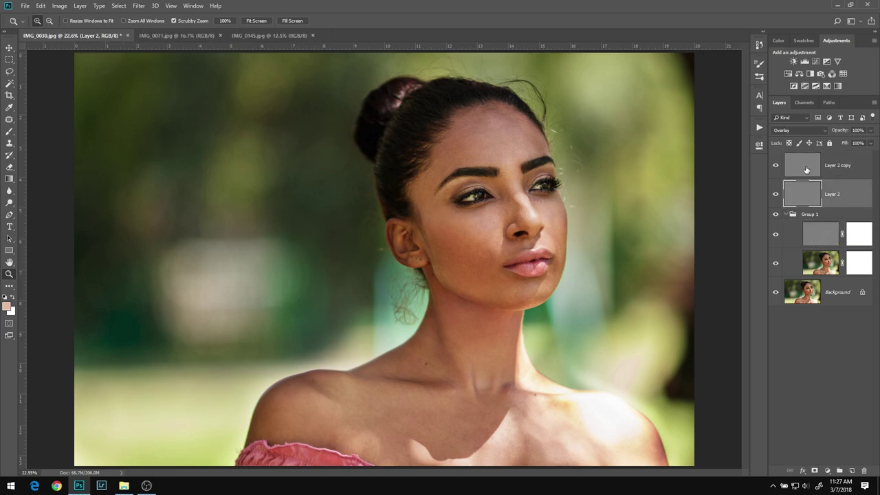
{"action": "left_click", "coordinate": [842, 162]}
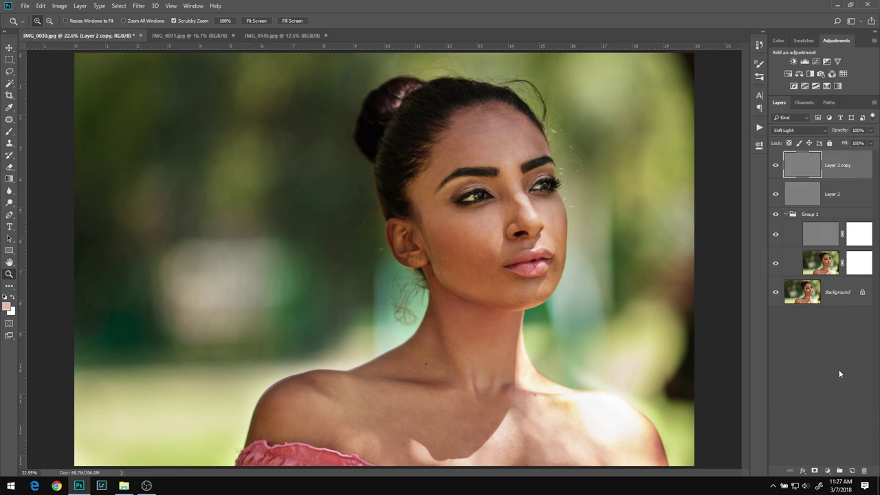
{"action": "left_click", "coordinate": [852, 471]}
{"action": "key", "text": "shift+F5"}
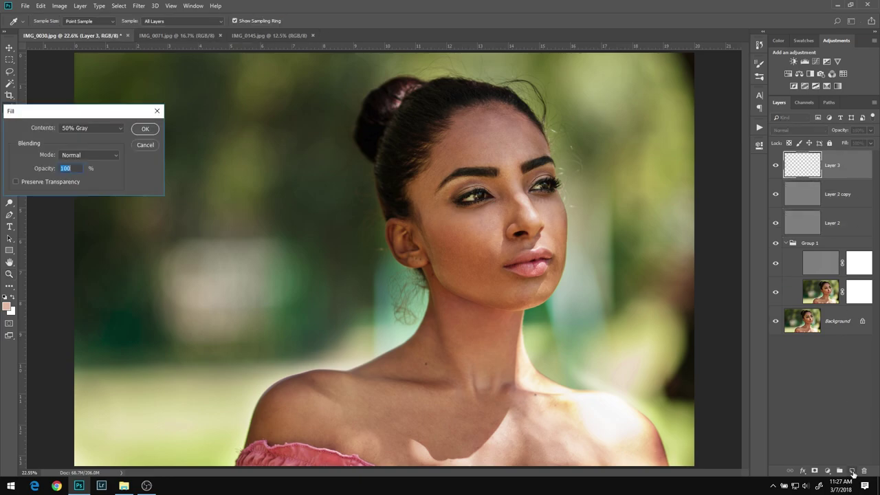
- Cancel the Fill dialog and delete the empty Layer 3, checking Layer 2 copy's blend mode
{"action": "left_click", "coordinate": [145, 146]}
{"action": "key", "text": "Delete"}
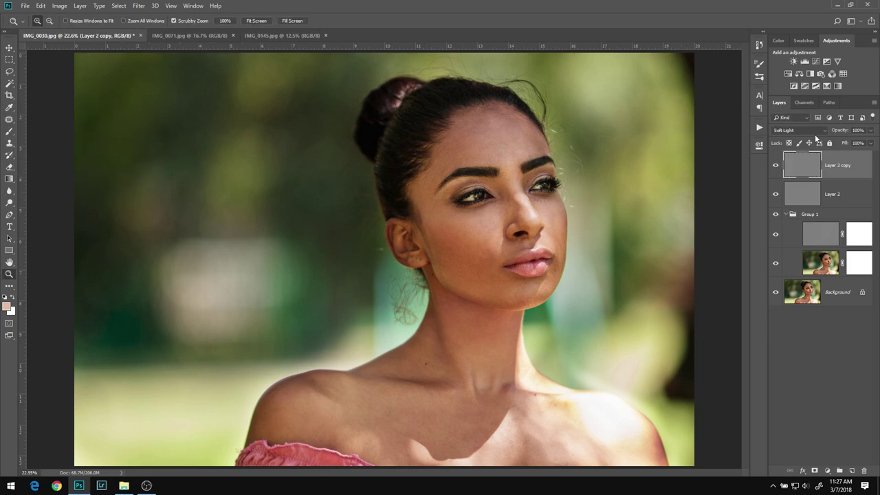
{"action": "left_click", "coordinate": [802, 130]}
- Switch Layer 2's blend mode to Normal and then back to Overlay
{"action": "left_click", "coordinate": [814, 185]}
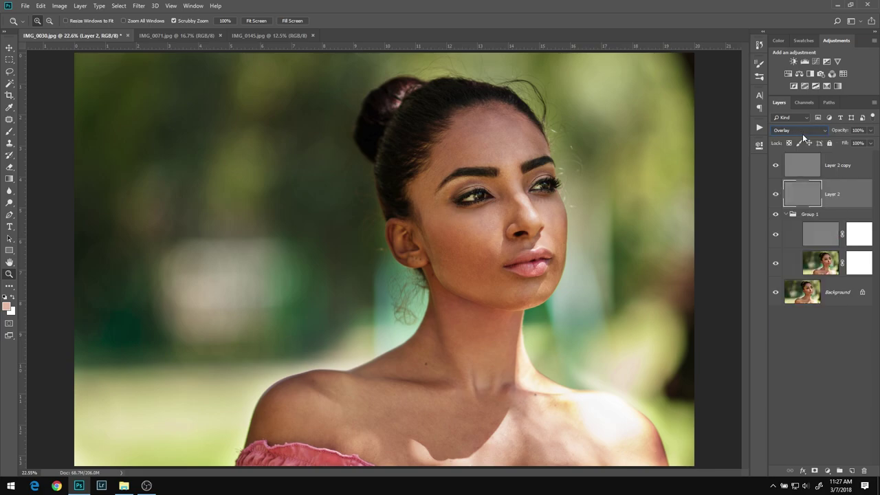
{"action": "left_click", "coordinate": [803, 132]}
{"action": "left_click", "coordinate": [801, 140]}
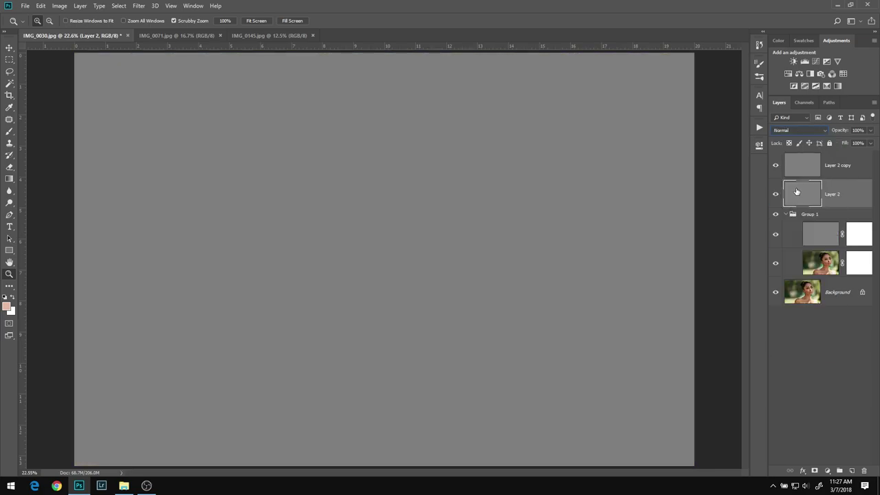
{"action": "left_click", "coordinate": [800, 130]}
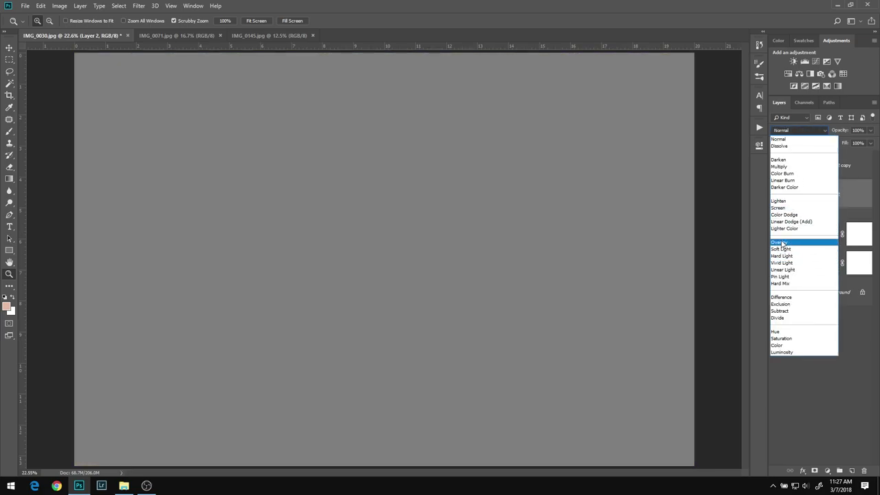
{"action": "left_click", "coordinate": [780, 242]}
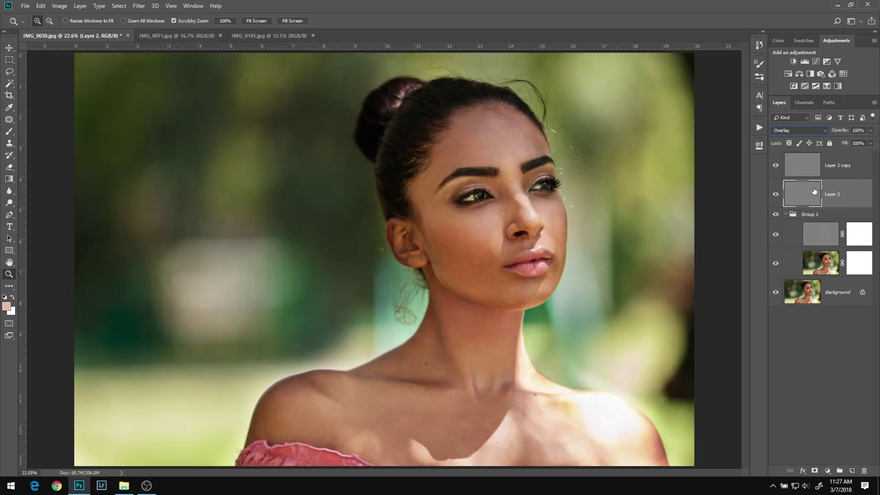
{"action": "left_click", "coordinate": [712, 209]}
{"action": "left_click", "coordinate": [791, 130]}
{"action": "left_click", "coordinate": [768, 182]}
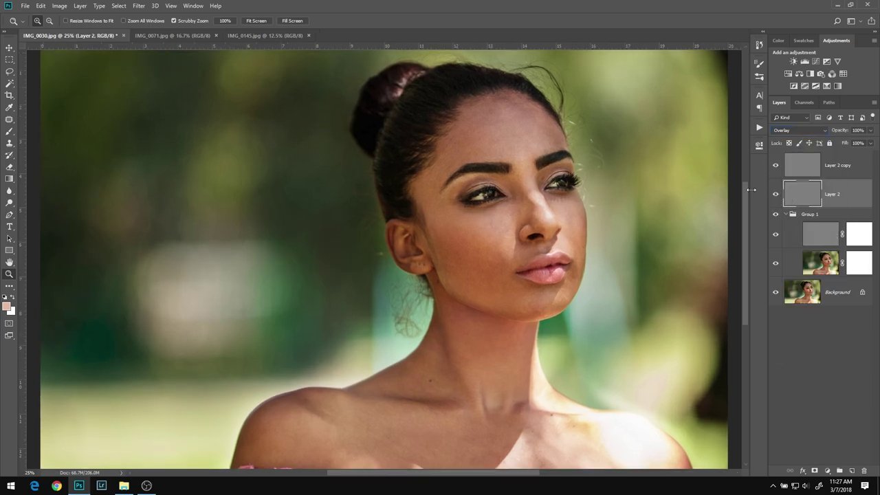
{"action": "key", "text": "ctrl+0"}
- With the Brush tool, alternate between Layer 2 and Layer 2 copy, ending on Layer 2 copy
{"action": "key", "text": "b"}
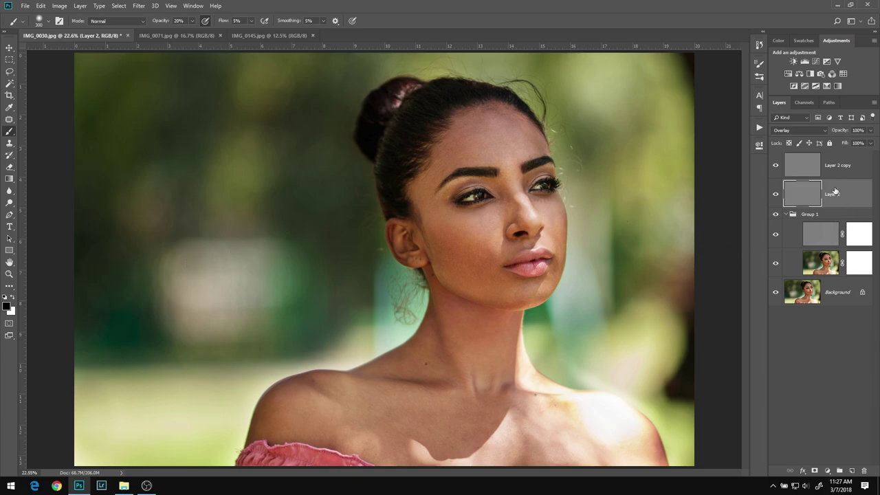
{"action": "left_click", "coordinate": [842, 168]}
{"action": "left_click", "coordinate": [843, 197]}
{"action": "left_click", "coordinate": [855, 167]}
{"action": "left_click", "coordinate": [846, 191]}
{"action": "left_click", "coordinate": [852, 175]}
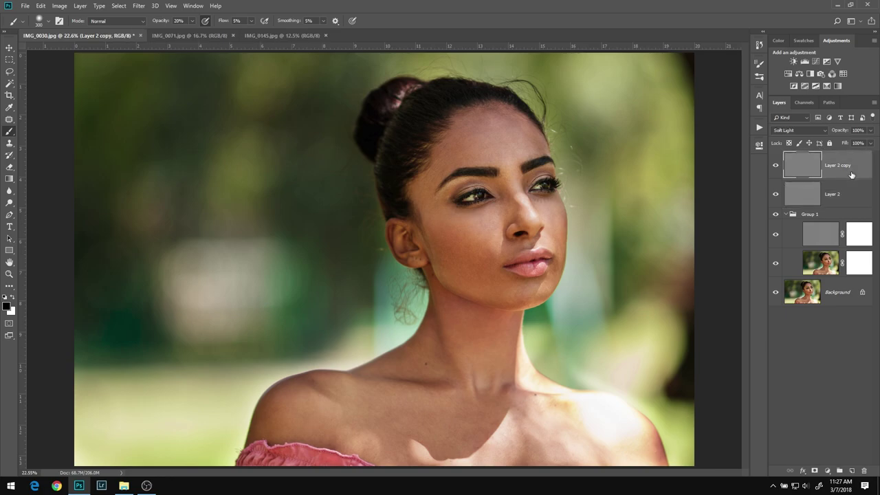
{"action": "left_click", "coordinate": [839, 196]}
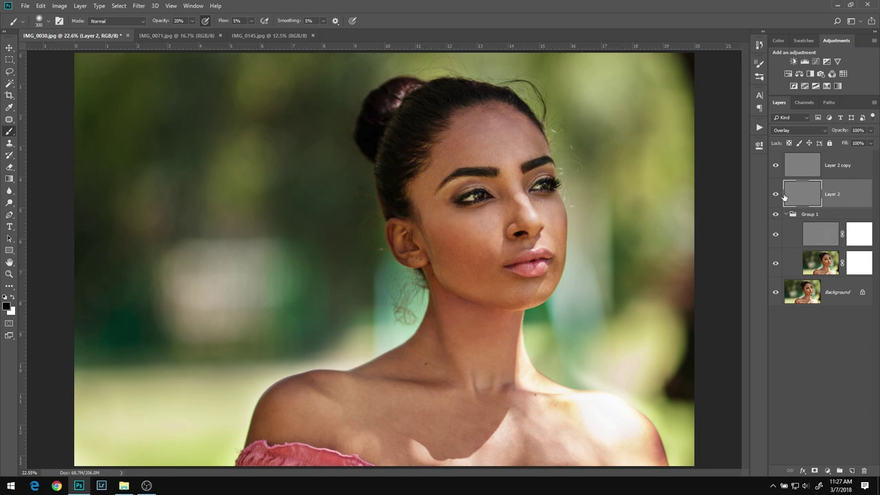
{"action": "left_click", "coordinate": [823, 165]}
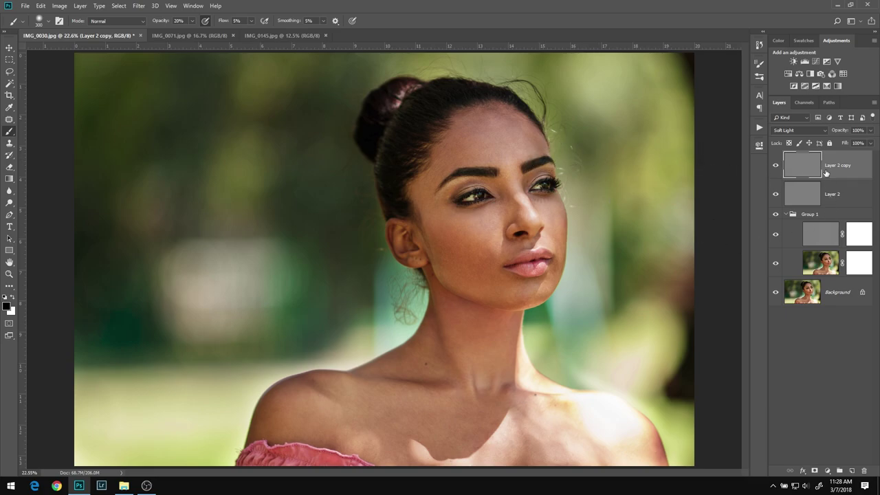
- Select the Overlay Layer 2, set the brush to 600, and zoom into the shoulder to paint black
{"action": "left_click", "coordinate": [850, 199]}
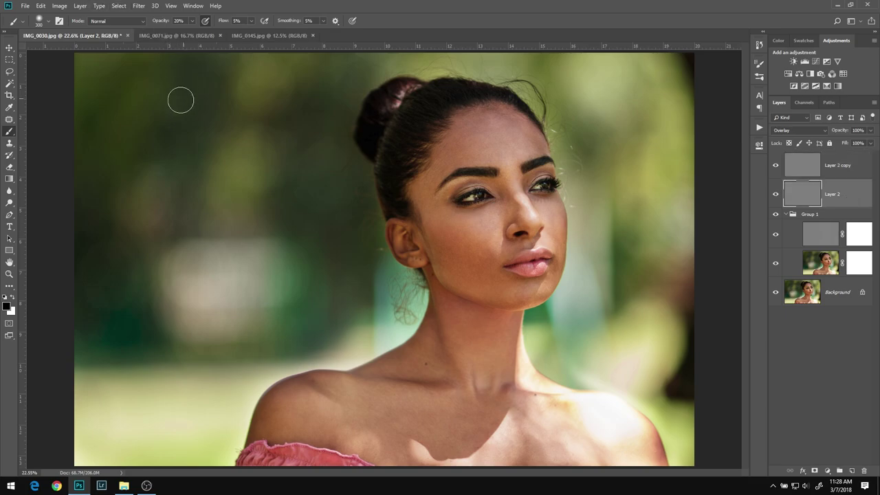
{"action": "key", "text": "bracketright"}
{"action": "key", "text": "bracketright"}
{"action": "key", "text": "bracketright"}
{"action": "key", "text": "bracketright"}
{"action": "key", "text": "bracketright"}
{"action": "key", "text": "bracketright"}
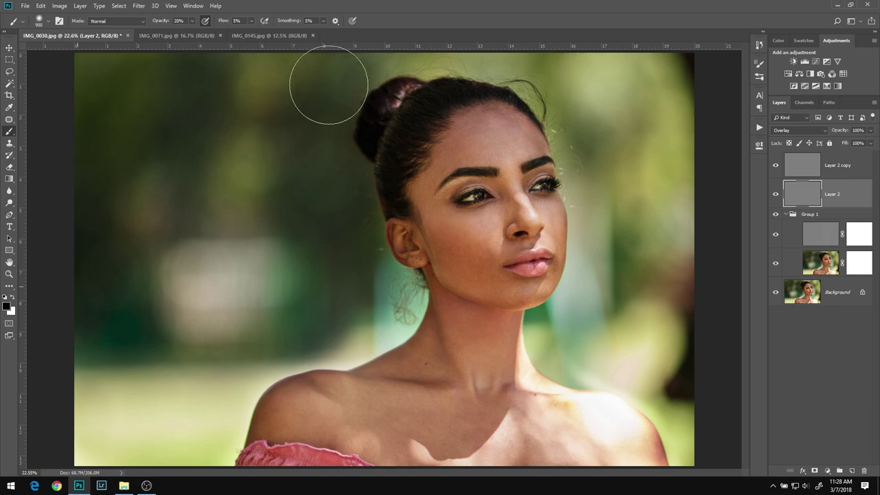
{"action": "key", "text": "bracketleft"}
{"action": "key", "text": "bracketleft"}
{"action": "key", "text": "bracketleft"}
{"action": "key", "text": "bracketleft"}
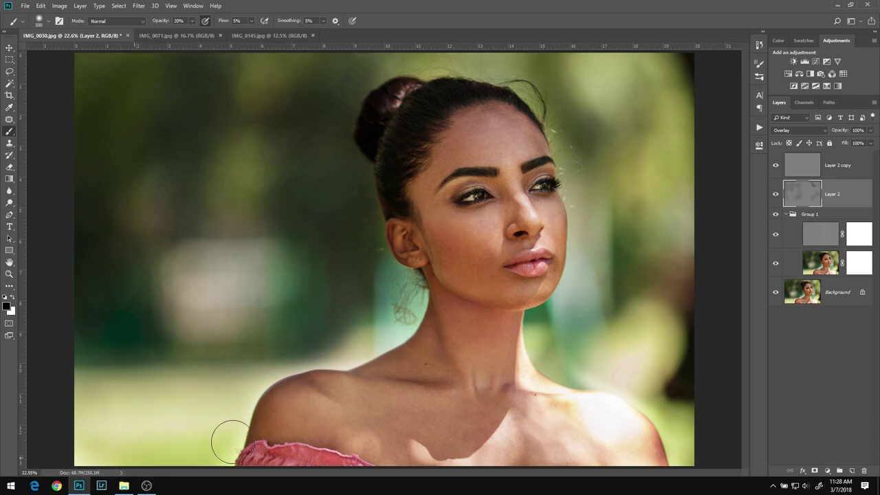
{"action": "key", "text": "x"}
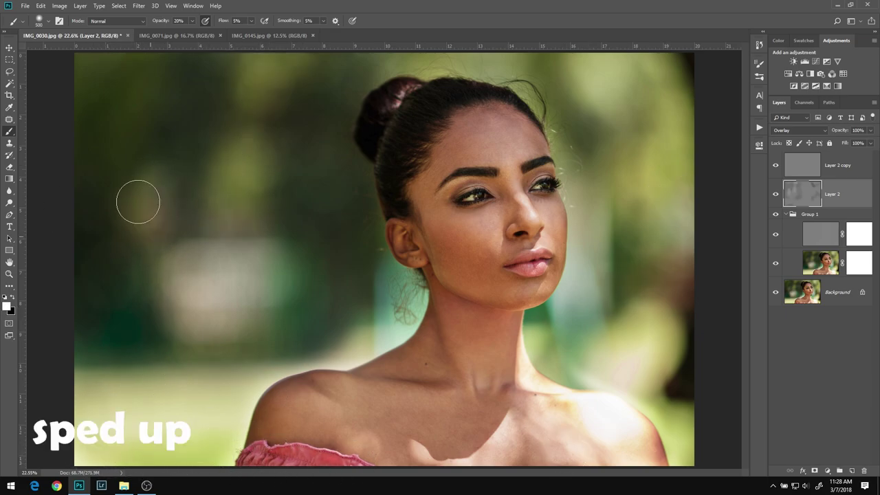
{"action": "key", "text": "z"}
{"action": "left_click_drag", "start_coordinate": [289, 432], "coordinate": [370, 411]}
{"action": "key", "text": "b"}
{"action": "key", "text": "x"}
- Darken the lower lip's right edge at 10% brush opacity, then return to 20%
{"action": "scroll", "coordinate": [370, 411], "scroll_direction": "down", "scroll_amount": 10}
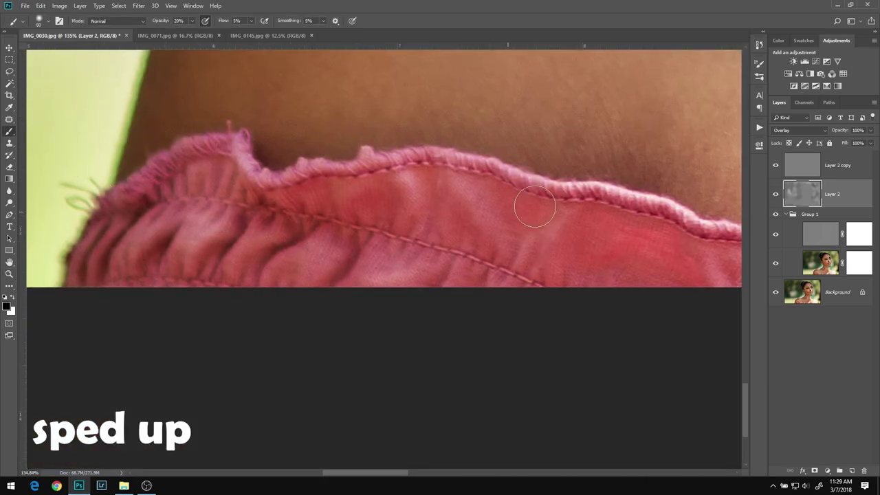
{"action": "scroll", "coordinate": [730, 193], "scroll_direction": "up", "scroll_amount": 3}
{"action": "scroll", "coordinate": [730, 192], "scroll_direction": "up", "scroll_amount": 10}
{"action": "scroll", "coordinate": [729, 193], "scroll_direction": "right", "scroll_amount": 5}
{"action": "key", "text": "1"}
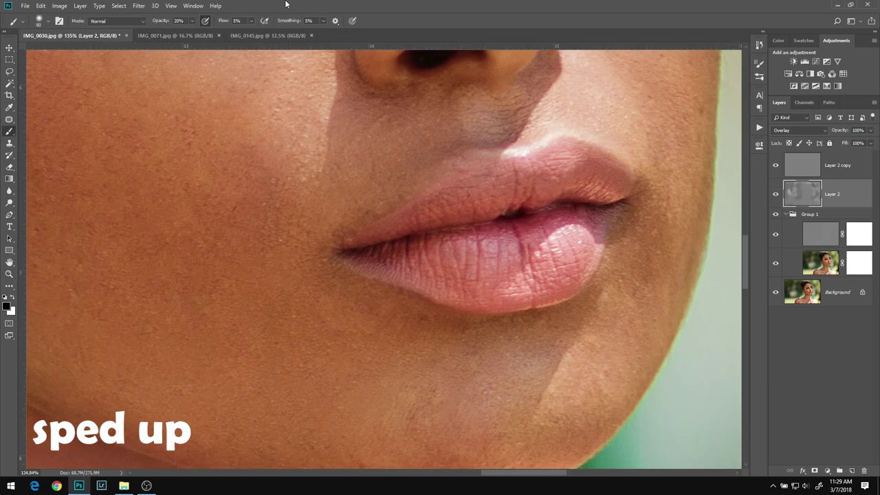
{"action": "left_click_drag", "start_coordinate": [600, 225], "coordinate": [601, 241]}
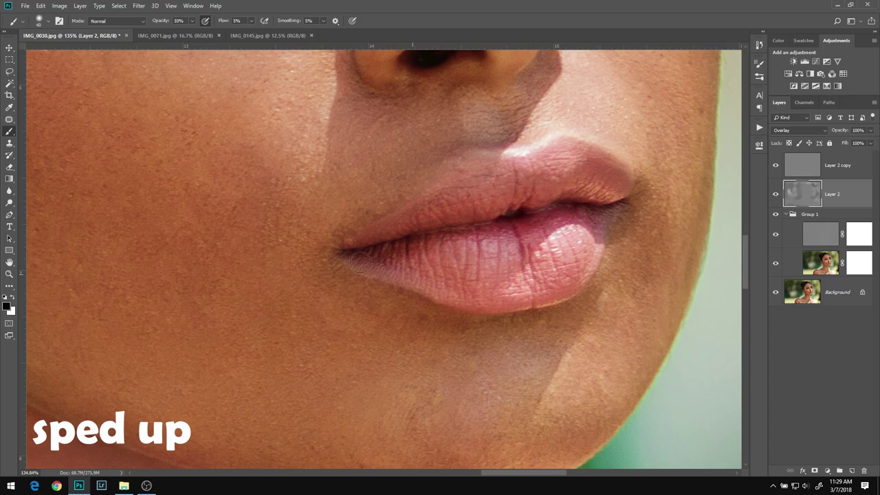
{"action": "key", "text": "2"}
- Brighten both irises with several strokes, then fit the whole portrait on screen
{"action": "scroll", "coordinate": [384, 260], "scroll_direction": "up", "scroll_amount": 10}
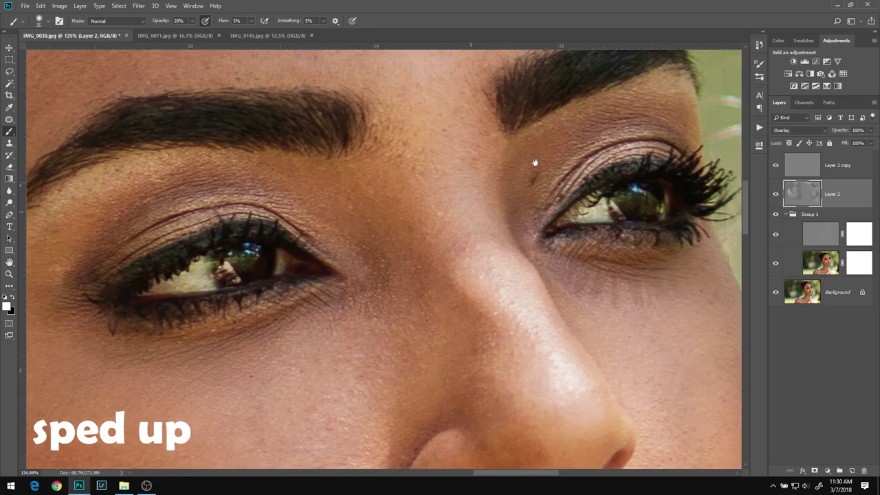
{"action": "left_click_drag", "start_coordinate": [282, 209], "coordinate": [206, 200]}
{"action": "left_click_drag", "start_coordinate": [288, 223], "coordinate": [296, 226]}
{"action": "scroll", "coordinate": [296, 227], "scroll_direction": "right", "scroll_amount": 5}
{"action": "mouse_move", "coordinate": [543, 180]}
{"action": "left_mouse_down"}
{"action": "mouse_move", "coordinate": [559, 184]}
{"action": "mouse_move", "coordinate": [495, 196]}
{"action": "left_mouse_up"}
{"action": "left_click_drag", "start_coordinate": [123, 261], "coordinate": [82, 271]}
{"action": "left_click_drag", "start_coordinate": [481, 165], "coordinate": [550, 137]}
{"action": "scroll", "coordinate": [576, 289], "scroll_direction": "up", "scroll_amount": 10}
{"action": "scroll", "coordinate": [576, 289], "scroll_direction": "left", "scroll_amount": 6}
{"action": "key", "text": "ctrl+0"}
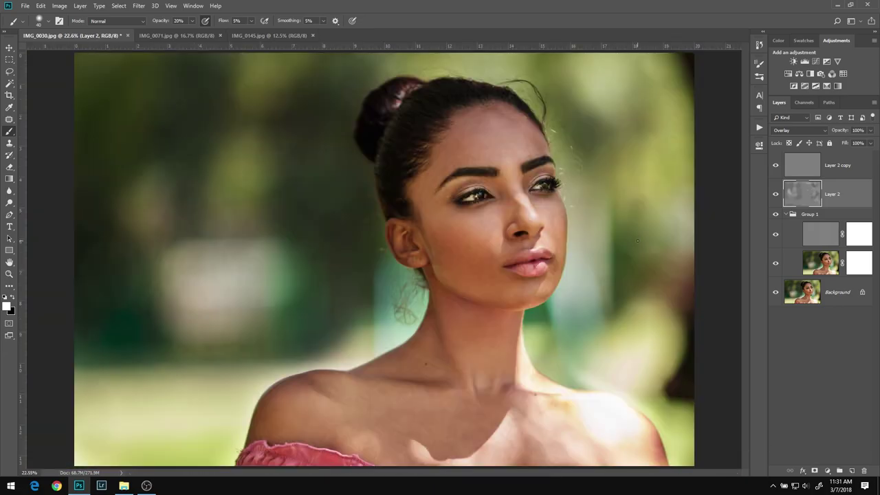
- Lower Layer 2's opacity to 81%, comparing the image with and without it
{"action": "left_click", "coordinate": [777, 194]}
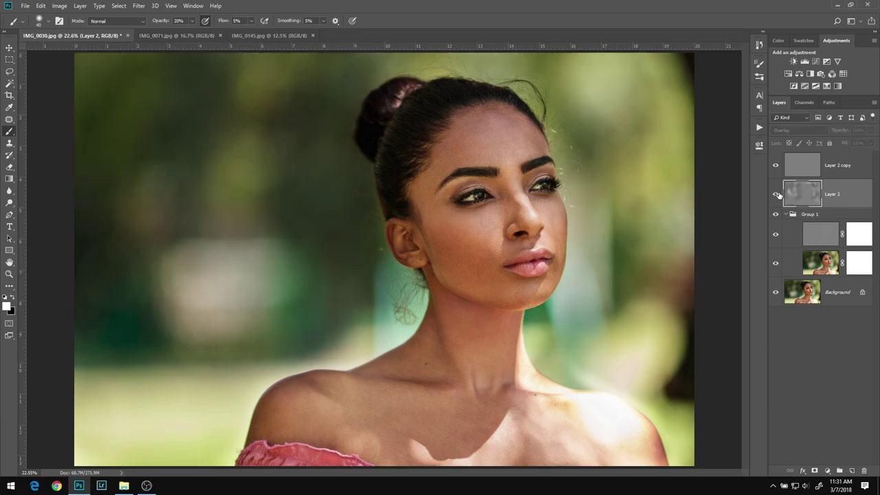
{"action": "left_click", "coordinate": [777, 194]}
{"action": "left_click_drag", "start_coordinate": [842, 131], "coordinate": [835, 132]}
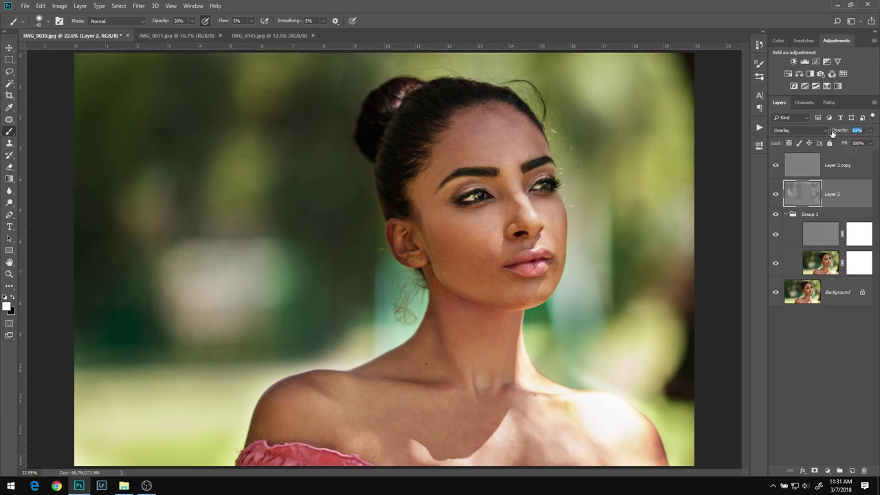
{"action": "left_click", "coordinate": [776, 196]}
{"action": "left_click", "coordinate": [776, 196]}
{"action": "left_click", "coordinate": [776, 195]}
{"action": "left_click", "coordinate": [776, 195]}
- On Soft Light Layer 2 copy, paint black shadows over the face with a 90–150 brush
{"action": "left_click", "coordinate": [837, 176]}
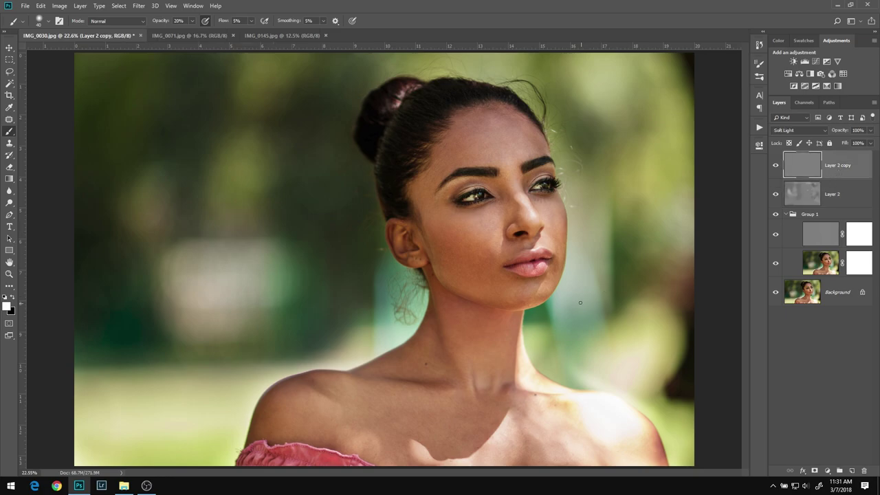
{"action": "scroll", "coordinate": [538, 115], "scroll_direction": "up", "scroll_amount": 5}
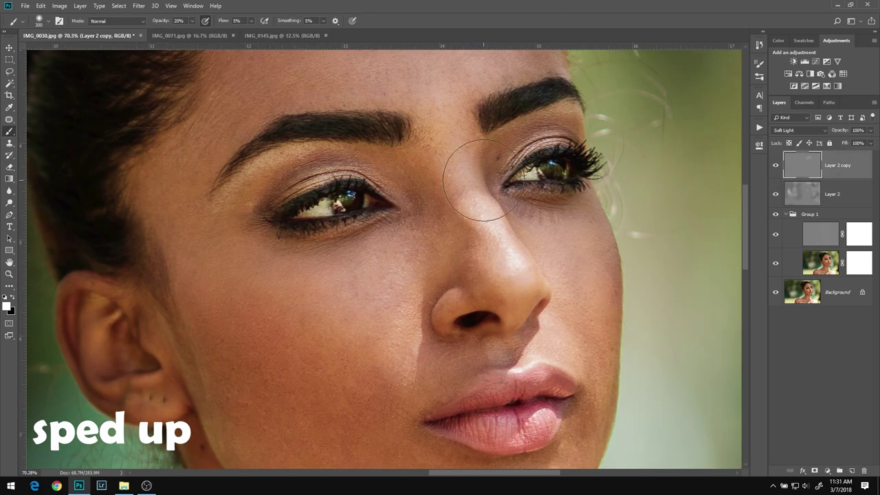
{"action": "left_click_drag", "start_coordinate": [484, 327], "coordinate": [472, 176]}
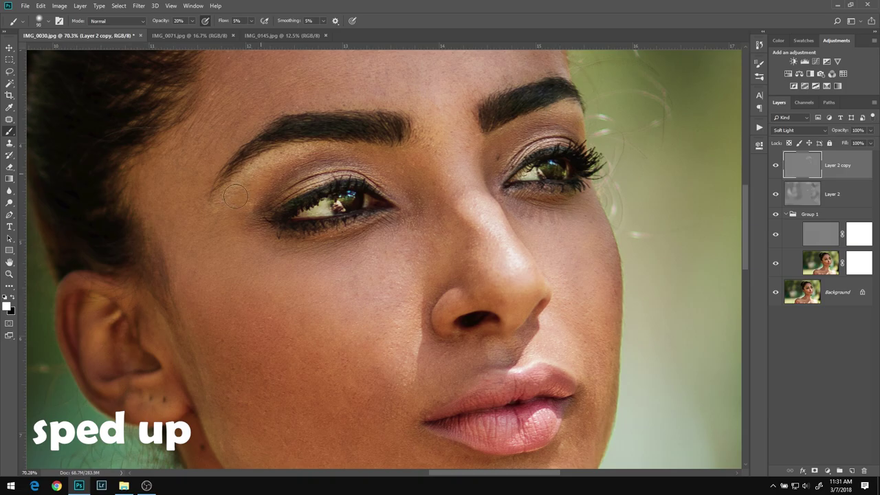
{"action": "key", "text": "bracketleft"}
{"action": "key", "text": "bracketleft"}
{"action": "key", "text": "bracketleft"}
{"action": "key", "text": "bracketleft"}
{"action": "key", "text": "x"}
{"action": "key", "text": "bracketright"}
{"action": "key", "text": "bracketright"}
{"action": "key", "text": "bracketright"}
{"action": "scroll", "coordinate": [370, 147], "scroll_direction": "up", "scroll_amount": 3}
{"action": "key", "text": "ctrl+minus"}
{"action": "key", "text": "ctrl+minus"}
{"action": "key", "text": "ctrl+minus"}
{"action": "key", "text": "bracketright"}
{"action": "key", "text": "bracketright"}
{"action": "key", "text": "bracketright"}
{"action": "key", "text": "bracketright"}
{"action": "key", "text": "bracketright"}
{"action": "key", "text": "bracketleft"}
{"action": "key", "text": "bracketleft"}
- Paint light in white over neck and chest with a 200–300 brush, then compare the layer
{"action": "scroll", "coordinate": [279, 365], "scroll_direction": "down", "scroll_amount": 4}
{"action": "scroll", "coordinate": [279, 365], "scroll_direction": "right", "scroll_amount": 2}
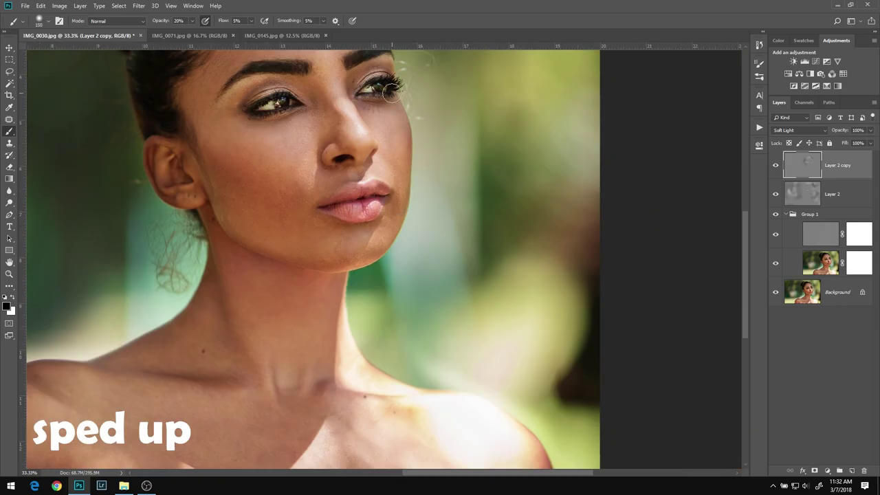
{"action": "key", "text": "bracketright"}
{"action": "key", "text": "bracketright"}
{"action": "scroll", "coordinate": [374, 220], "scroll_direction": "down", "scroll_amount": 3}
{"action": "scroll", "coordinate": [374, 220], "scroll_direction": "left", "scroll_amount": 2}
{"action": "key", "text": "bracketleft"}
{"action": "key", "text": "bracketleft"}
{"action": "key", "text": "bracketleft"}
{"action": "key", "text": "bracketright"}
{"action": "key", "text": "bracketright"}
{"action": "key", "text": "bracketright"}
{"action": "key", "text": "bracketright"}
{"action": "key", "text": "x"}
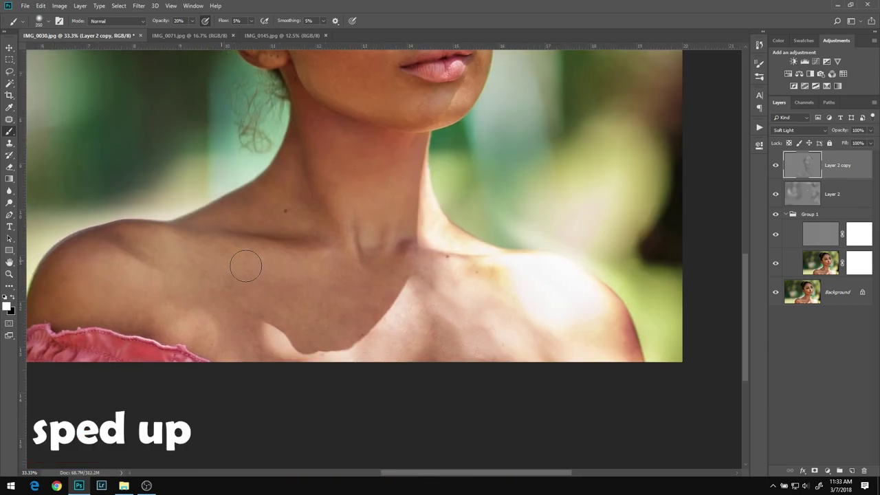
{"action": "key", "text": "bracketright"}
{"action": "scroll", "coordinate": [374, 310], "scroll_direction": "up", "scroll_amount": 5}
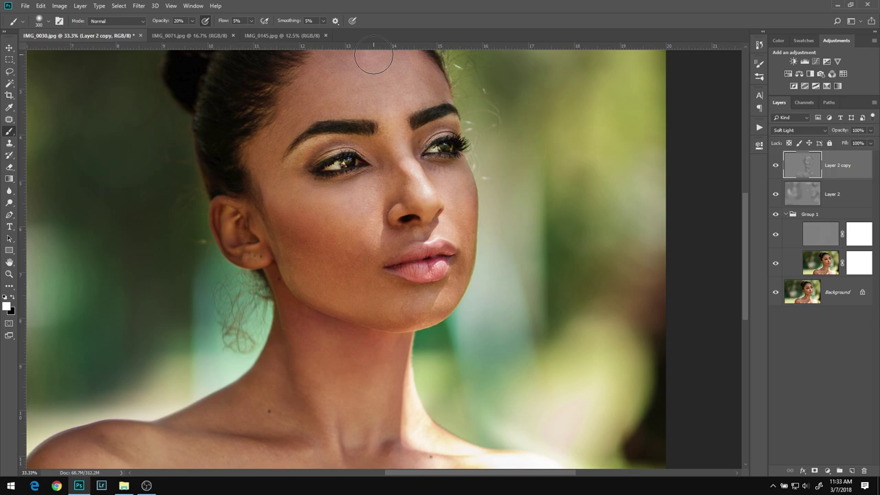
{"action": "key", "text": "ctrl+0"}
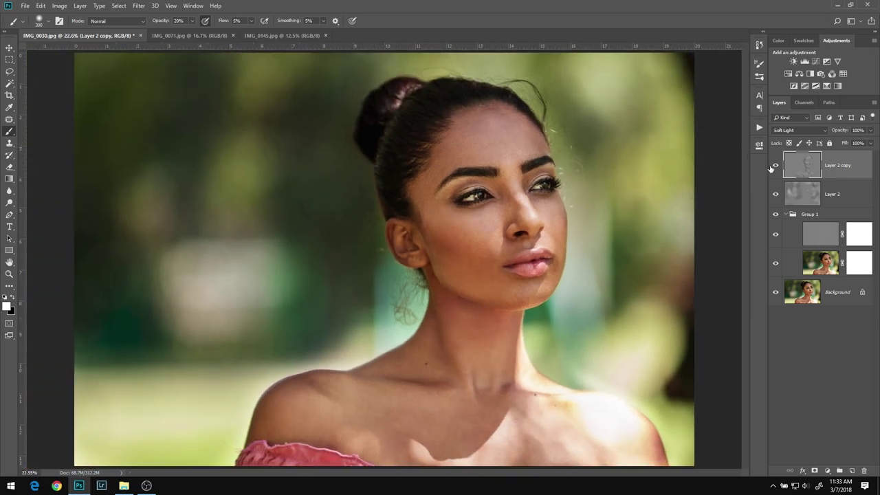
{"action": "left_click", "coordinate": [776, 167]}
- Set Layer 2 copy's opacity to 79%, toggling it repeatedly to compare
{"action": "left_click", "coordinate": [776, 167]}
{"action": "left_click", "coordinate": [776, 167]}
{"action": "left_click", "coordinate": [776, 167]}
{"action": "left_click", "coordinate": [776, 167]}
{"action": "left_click", "coordinate": [776, 167]}
{"action": "left_click", "coordinate": [776, 167]}
{"action": "left_click", "coordinate": [775, 167]}
{"action": "left_click_drag", "start_coordinate": [850, 134], "coordinate": [841, 135]}
{"action": "left_click", "coordinate": [776, 167]}
{"action": "left_click", "coordinate": [776, 167]}
{"action": "left_click", "coordinate": [775, 168]}
{"action": "left_click", "coordinate": [776, 167]}
{"action": "left_click", "coordinate": [843, 132]}
{"action": "left_click", "coordinate": [776, 167]}
{"action": "left_click", "coordinate": [776, 167]}
- Flatten all layers into the Background, collapse the Actions panel, and add a Curves adjustment layer
{"action": "key", "text": "ctrl+shift+e"}
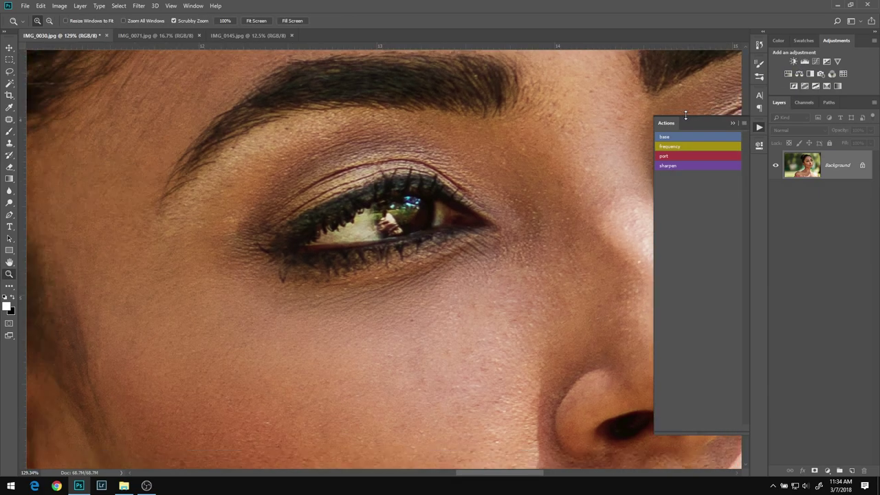
{"action": "key", "text": "ctrl+0"}
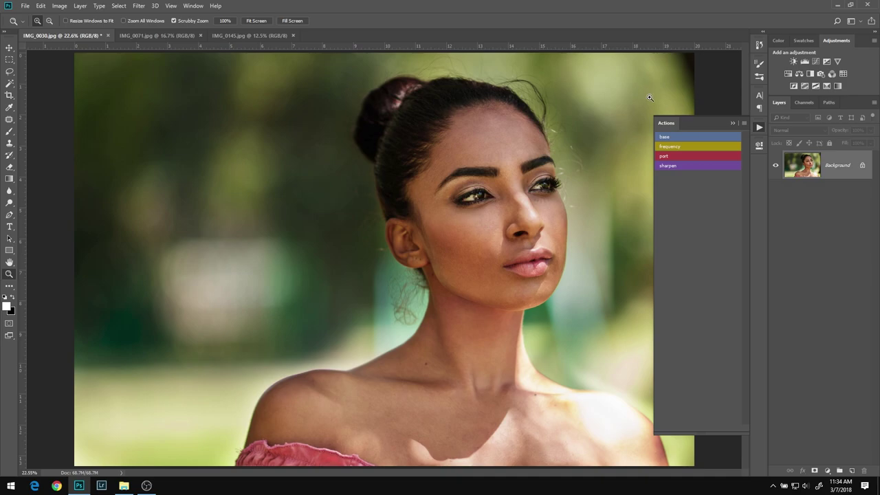
{"action": "left_click", "coordinate": [666, 126]}
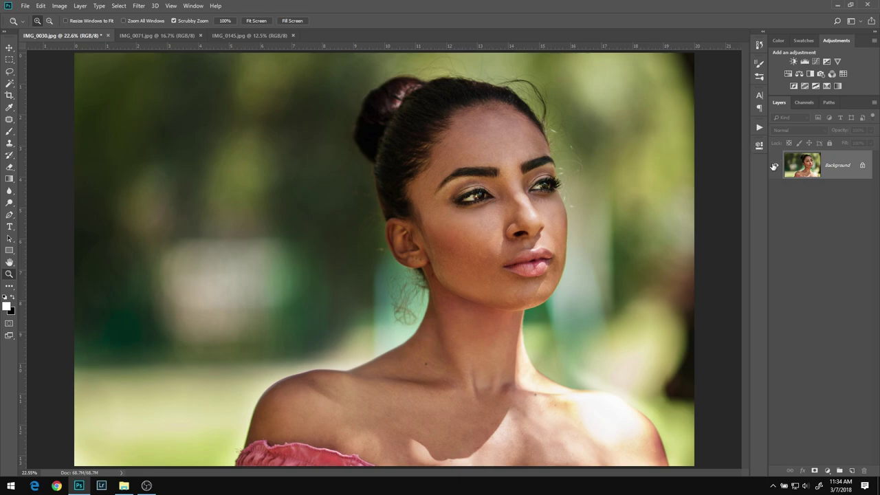
{"action": "left_click", "coordinate": [817, 61]}
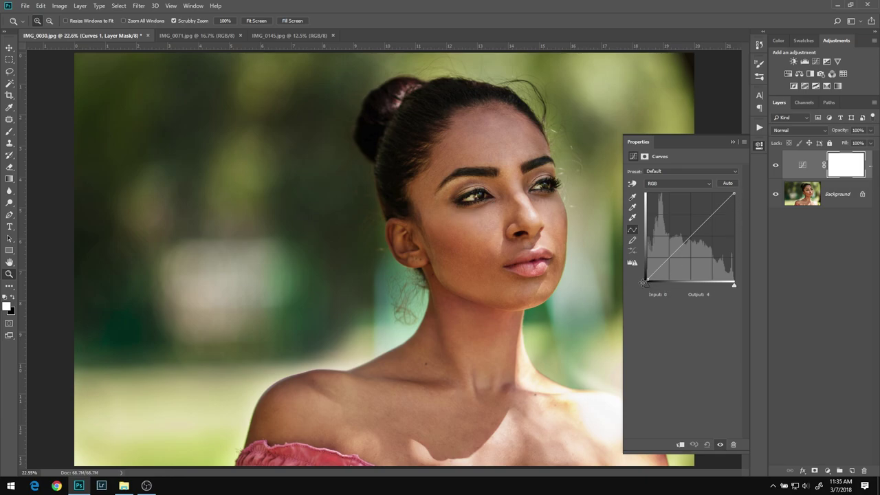
- Shape Curves 1 with black point 16/16 and points at 40→41 and 101→100
{"action": "left_click_drag", "start_coordinate": [648, 282], "coordinate": [609, 285]}
{"action": "mouse_move", "coordinate": [655, 272]}
{"action": "left_mouse_down"}
{"action": "mouse_move", "coordinate": [681, 238]}
{"action": "mouse_move", "coordinate": [662, 264]}
{"action": "left_mouse_up"}
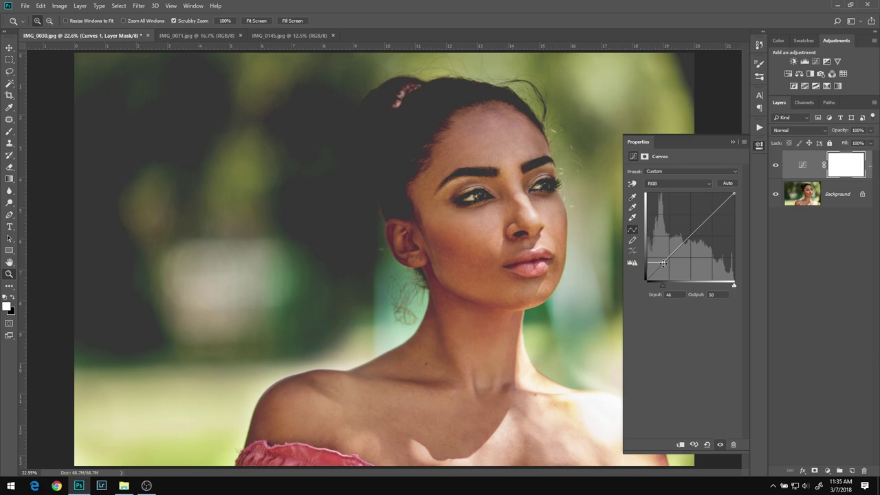
{"action": "left_click_drag", "start_coordinate": [663, 262], "coordinate": [645, 281]}
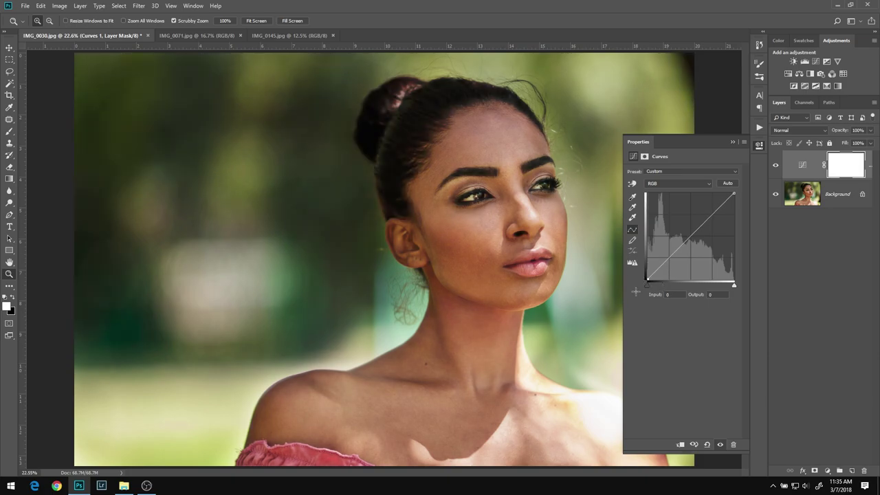
{"action": "left_click_drag", "start_coordinate": [647, 279], "coordinate": [624, 301]}
{"action": "mouse_move", "coordinate": [645, 286]}
{"action": "left_mouse_down"}
{"action": "mouse_move", "coordinate": [655, 274]}
{"action": "mouse_move", "coordinate": [671, 276]}
{"action": "mouse_move", "coordinate": [648, 275]}
{"action": "left_mouse_up"}
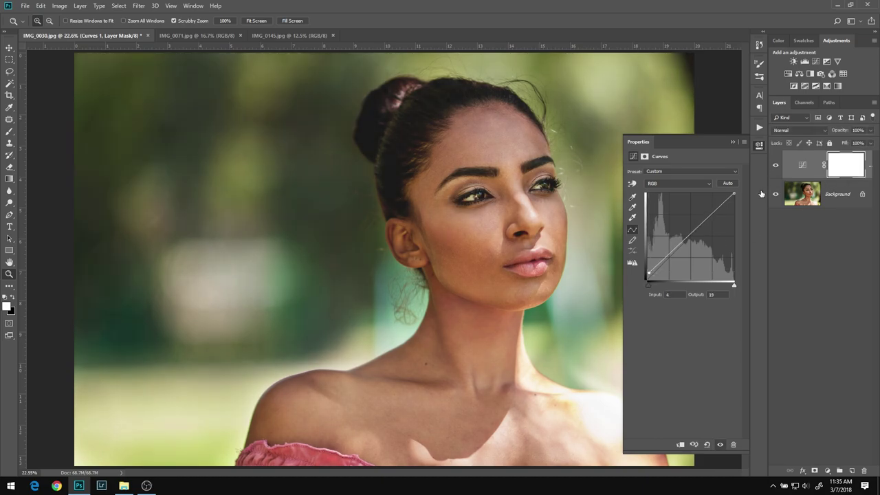
{"action": "left_click", "coordinate": [660, 264]}
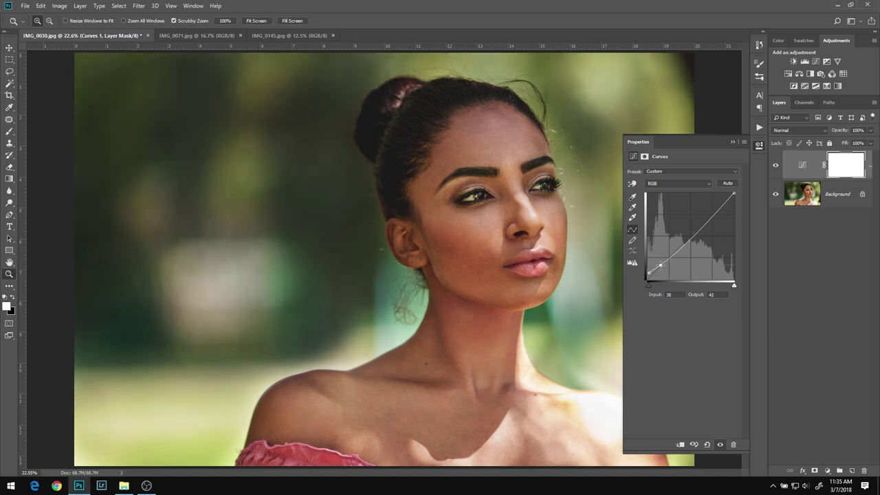
{"action": "left_click_drag", "start_coordinate": [659, 264], "coordinate": [661, 266]}
{"action": "left_click_drag", "start_coordinate": [682, 244], "coordinate": [682, 245]}
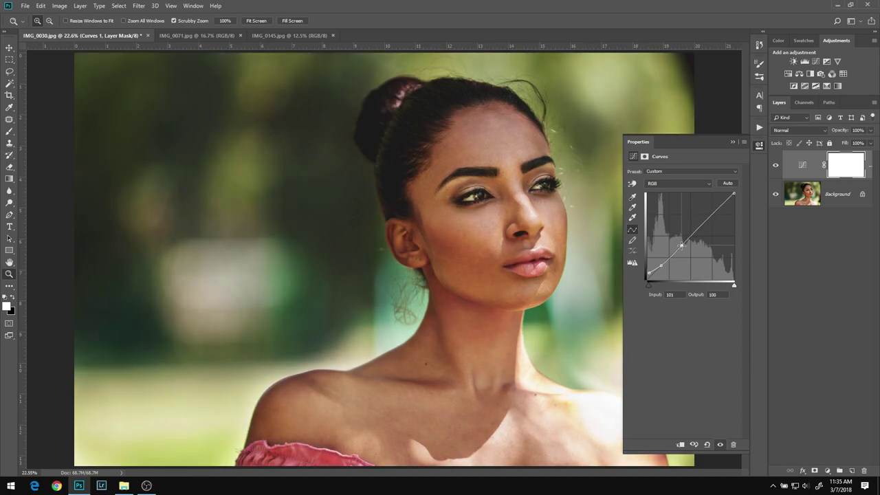
- Toggle Curves 1 on and off to compare, then add a second Curves layer
{"action": "left_click", "coordinate": [776, 166]}
{"action": "left_click", "coordinate": [775, 166]}
{"action": "left_click", "coordinate": [775, 166]}
{"action": "left_click", "coordinate": [775, 166]}
{"action": "left_click", "coordinate": [775, 166]}
{"action": "left_click", "coordinate": [775, 165]}
{"action": "left_click", "coordinate": [816, 61]}
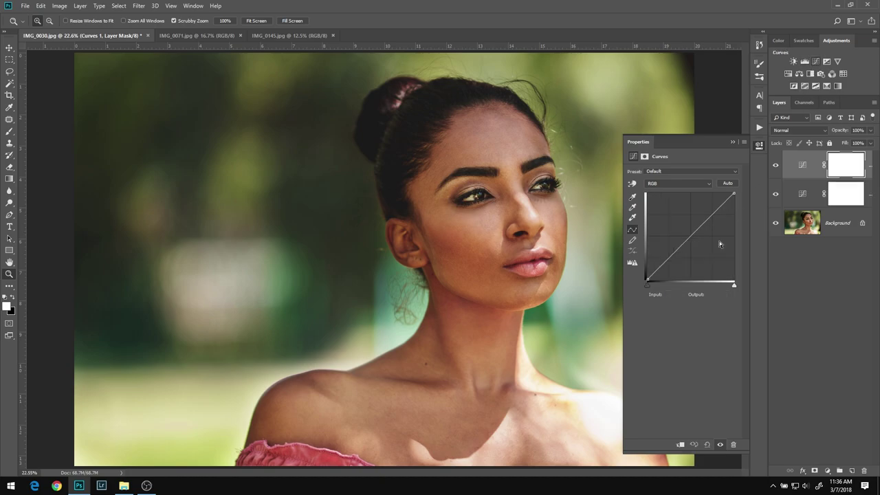
- Discard the second Curves layer and add a Levels layer with black input 11
{"action": "left_click_drag", "start_coordinate": [646, 280], "coordinate": [654, 278]}
{"action": "key", "text": "ctrl+alt+z"}
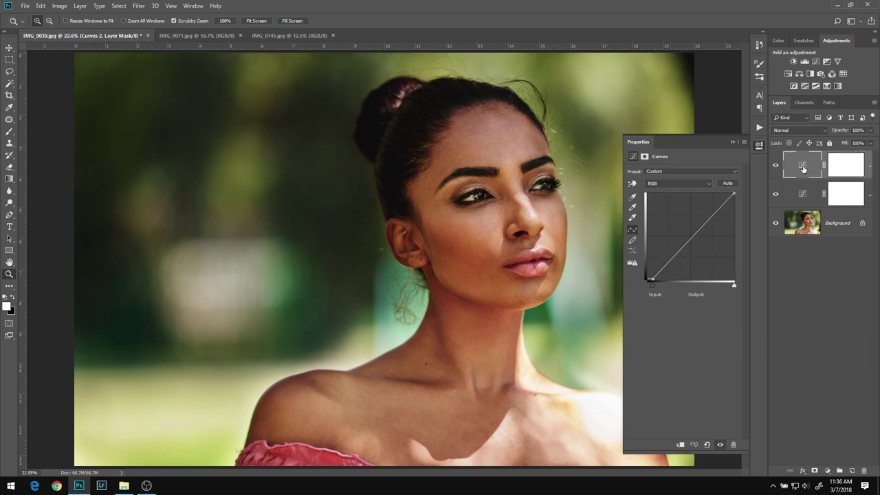
{"action": "key", "text": "ctrl+alt+z"}
{"action": "left_click", "coordinate": [805, 61]}
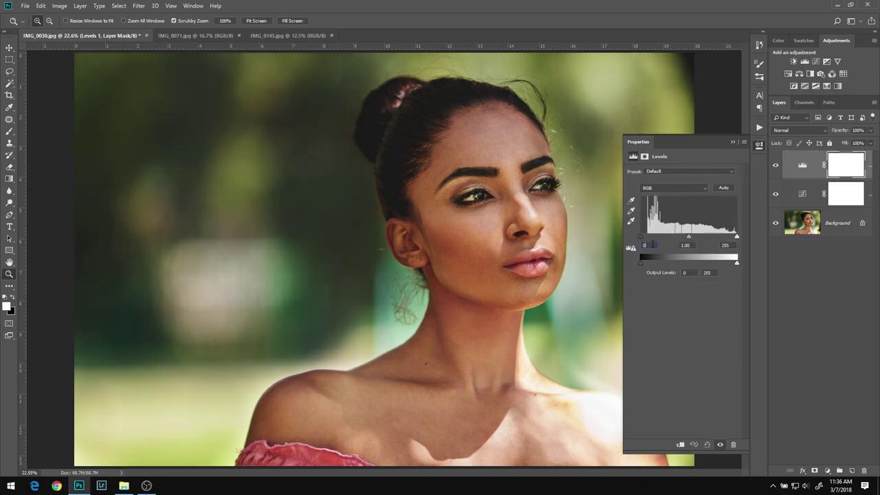
{"action": "left_click", "coordinate": [731, 244]}
{"action": "left_click", "coordinate": [644, 245]}
{"action": "key", "text": "Up"}
{"action": "key", "text": "Up"}
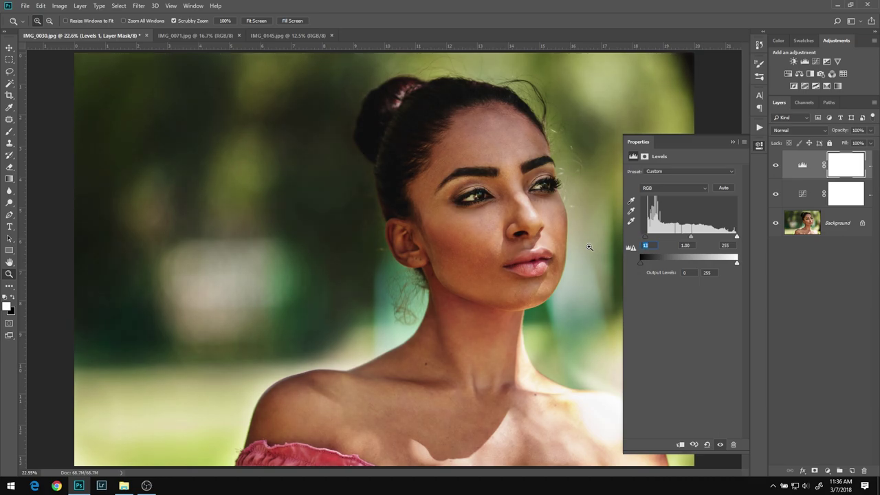
- Compare the toned portrait against the original by toggling Background and adjustment layer visibility
{"action": "left_click", "coordinate": [776, 223], "text": "alt"}
{"action": "left_click", "coordinate": [777, 224], "text": "alt"}
{"action": "left_click", "coordinate": [776, 224], "text": "alt"}
{"action": "left_click", "coordinate": [777, 224], "text": "alt"}
{"action": "left_click", "coordinate": [777, 224], "text": "alt"}
{"action": "left_click", "coordinate": [777, 224], "text": "alt"}
{"action": "left_click", "coordinate": [777, 224], "text": "alt"}
{"action": "left_click", "coordinate": [776, 226], "text": "alt"}
{"action": "left_click", "coordinate": [776, 224], "text": "alt"}
{"action": "left_click", "coordinate": [777, 224], "text": "alt"}
{"action": "left_click", "coordinate": [773, 196]}
{"action": "left_click", "coordinate": [774, 195]}
{"action": "left_click", "coordinate": [774, 195]}
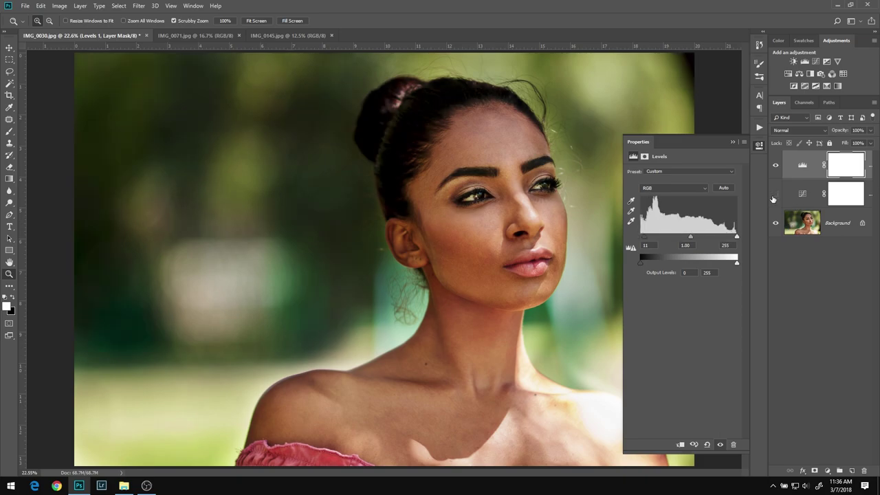
{"action": "left_click", "coordinate": [777, 198]}
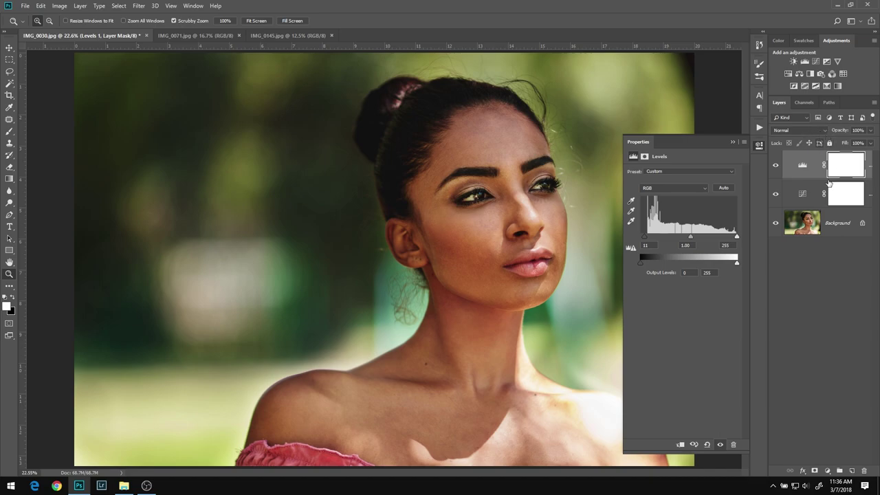
- Add a Curves layer and bend its Blue channel curve at black point, midtones and highlights
{"action": "left_click", "coordinate": [817, 63]}
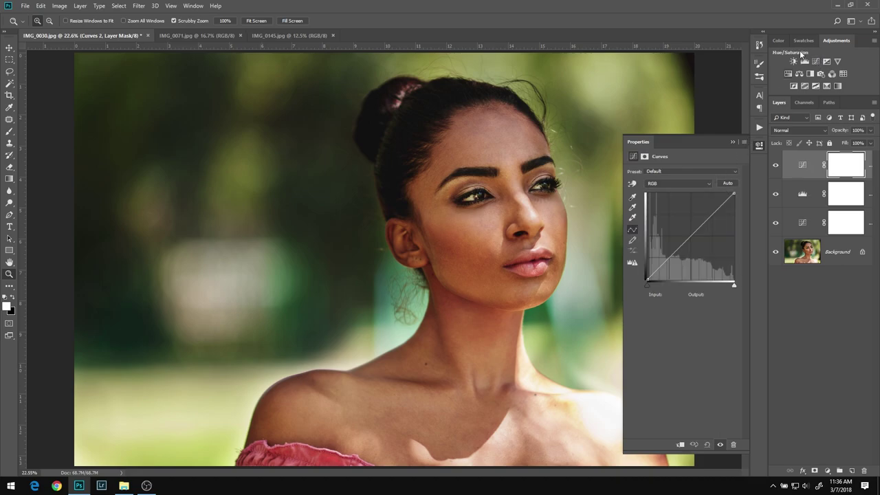
{"action": "left_click", "coordinate": [697, 184]}
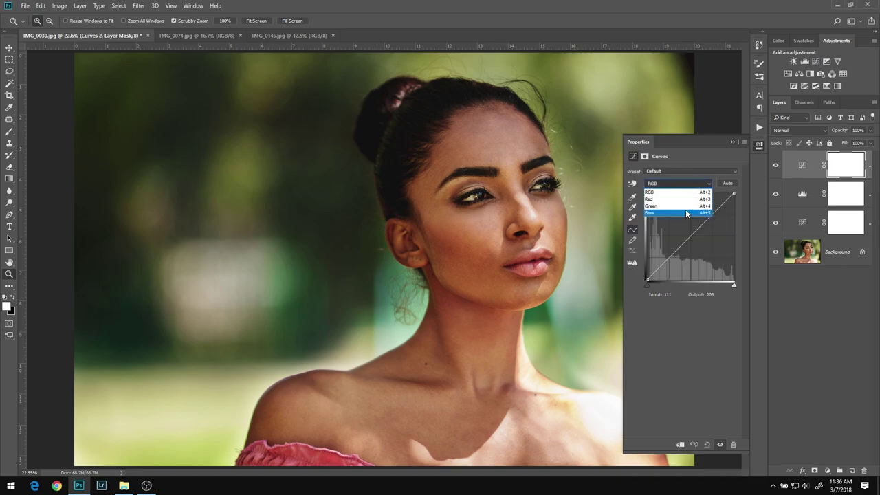
{"action": "left_click", "coordinate": [686, 212]}
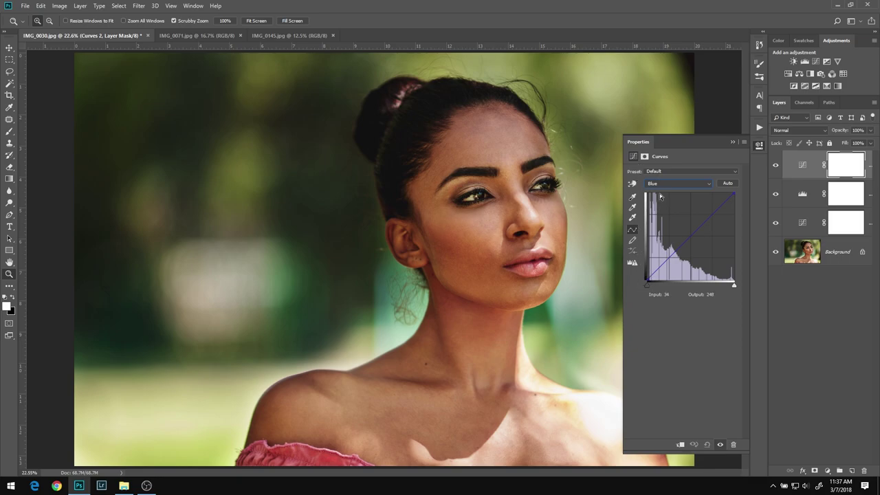
{"action": "left_click_drag", "start_coordinate": [690, 238], "coordinate": [691, 236]}
{"action": "left_click_drag", "start_coordinate": [735, 193], "coordinate": [770, 192]}
{"action": "left_click_drag", "start_coordinate": [649, 278], "coordinate": [650, 269]}
{"action": "left_click_drag", "start_coordinate": [688, 234], "coordinate": [687, 240]}
{"action": "left_click", "coordinate": [776, 166]}
{"action": "left_click", "coordinate": [775, 165]}
{"action": "left_click_drag", "start_coordinate": [735, 195], "coordinate": [736, 198]}
- Add two points on the Red channel curve to warm the image, then flatten
{"action": "left_click", "coordinate": [677, 183]}
{"action": "left_click", "coordinate": [668, 194]}
{"action": "left_click", "coordinate": [687, 238]}
{"action": "left_click_drag", "start_coordinate": [687, 238], "coordinate": [674, 260]}
{"action": "left_click", "coordinate": [710, 218]}
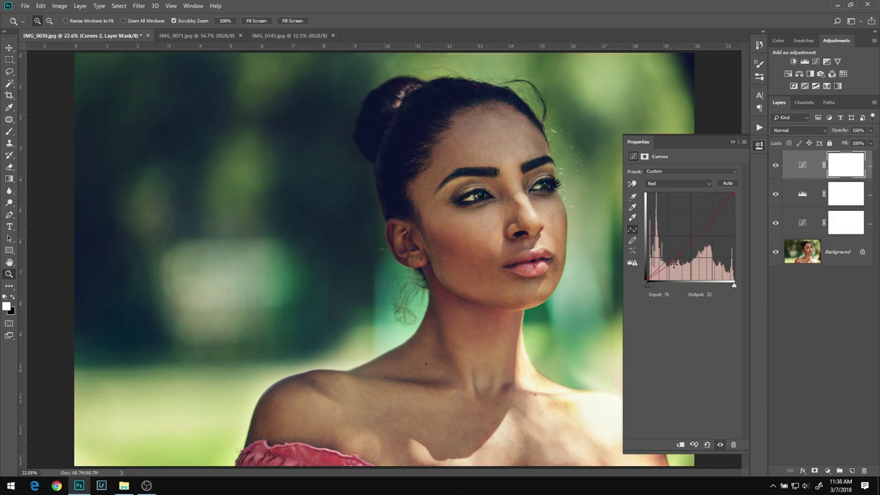
{"action": "key", "text": "ctrl+shift+e"}
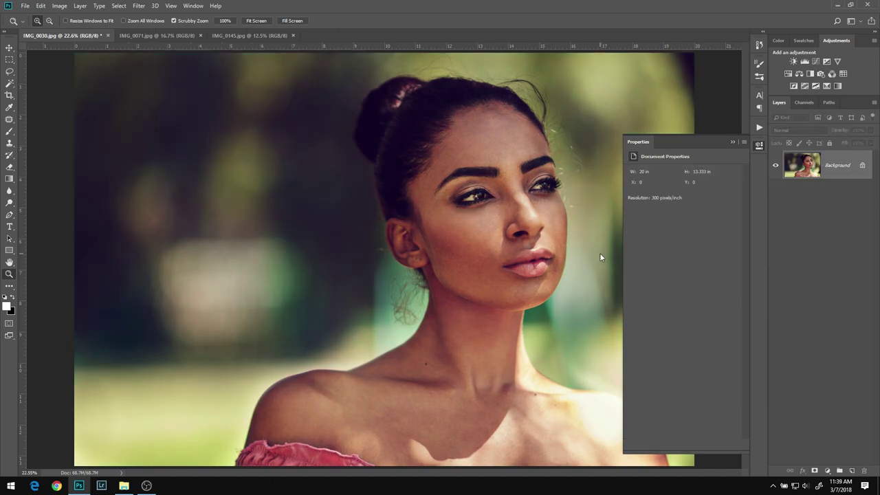
- Save the portrait over IMG_0030.jpg, accepting the JPEG options
{"action": "key", "text": "ctrl+shift+s"}
{"action": "key", "text": "Return"}
{"action": "key", "text": "y"}
{"action": "key", "text": "Return"}
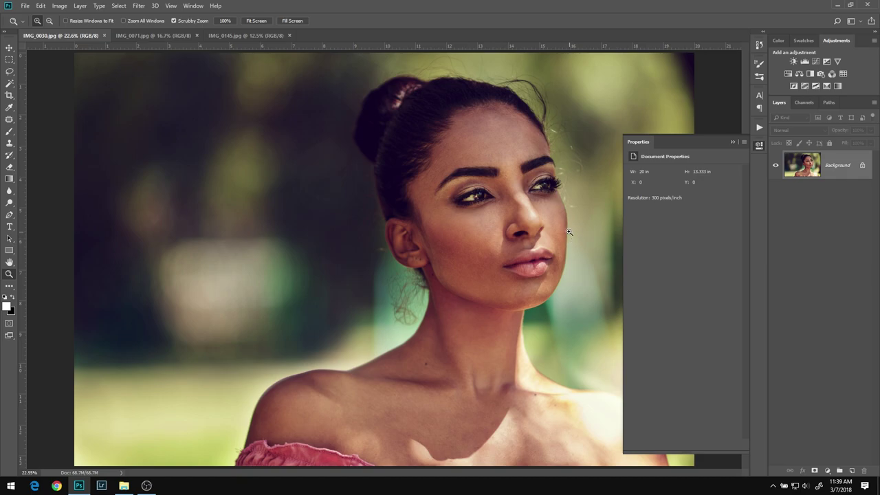
- Inspect the eyes up close, fit the portrait back on screen, and bring up the chloe2 folder
{"action": "left_click", "coordinate": [642, 145]}
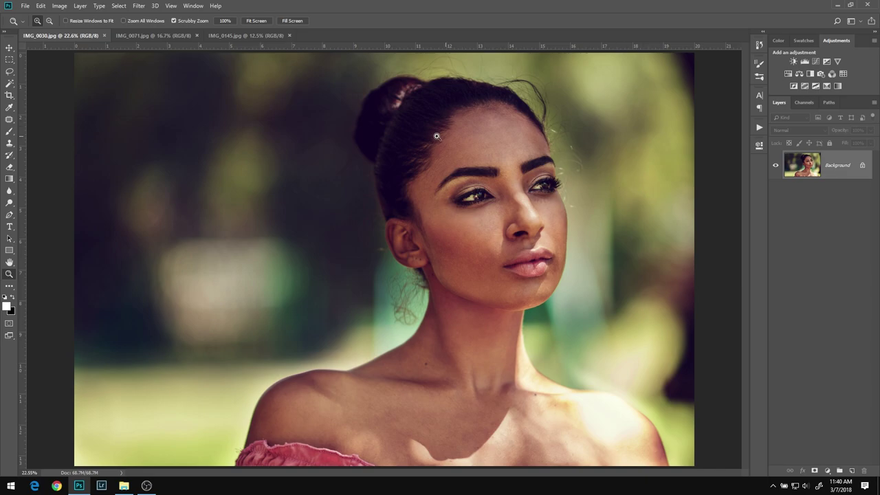
{"action": "left_click_drag", "start_coordinate": [466, 162], "coordinate": [531, 173]}
{"action": "right_click", "coordinate": [624, 263]}
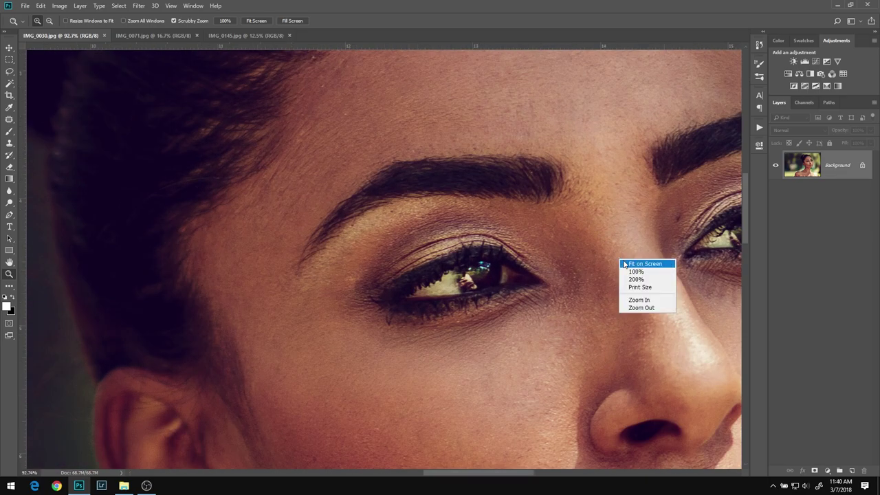
{"action": "left_click", "coordinate": [639, 264]}
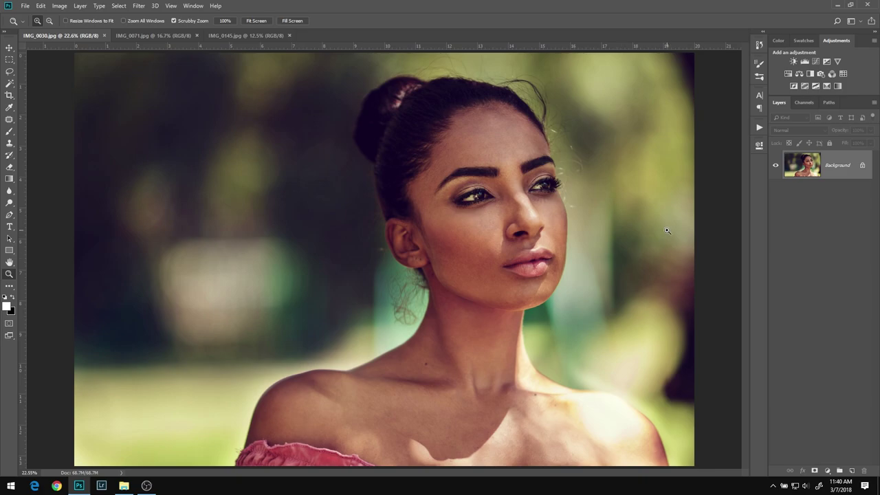
{"action": "left_click", "coordinate": [123, 486]}
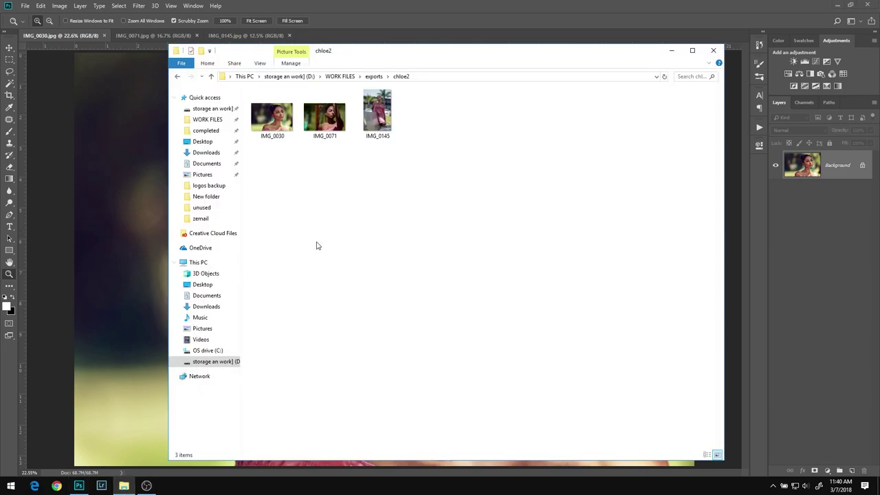
- Drag IMG_0030-2 from chloe2 onto the Photoshop canvas and commit it as a layer
{"action": "left_click", "coordinate": [274, 117]}
{"action": "left_click_drag", "start_coordinate": [322, 118], "coordinate": [201, 240]}
{"action": "key", "text": "Return"}
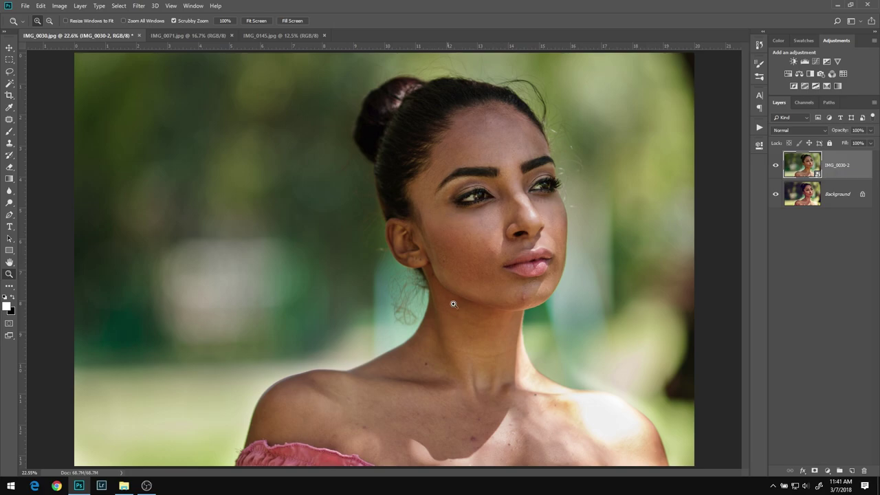
- Compare the toned portrait against the IMG_0030-2 original, then delete the IMG_0030-2 layer
{"action": "left_click", "coordinate": [774, 165]}
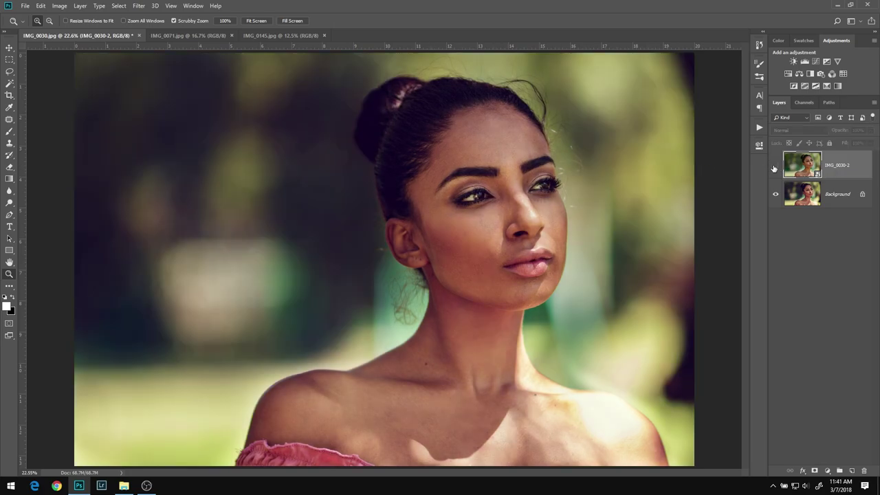
{"action": "left_click", "coordinate": [775, 165]}
{"action": "left_click", "coordinate": [774, 166]}
{"action": "left_click", "coordinate": [775, 166]}
{"action": "left_click", "coordinate": [774, 166]}
{"action": "key", "text": "ctrl+minus"}
{"action": "key", "text": "Delete"}
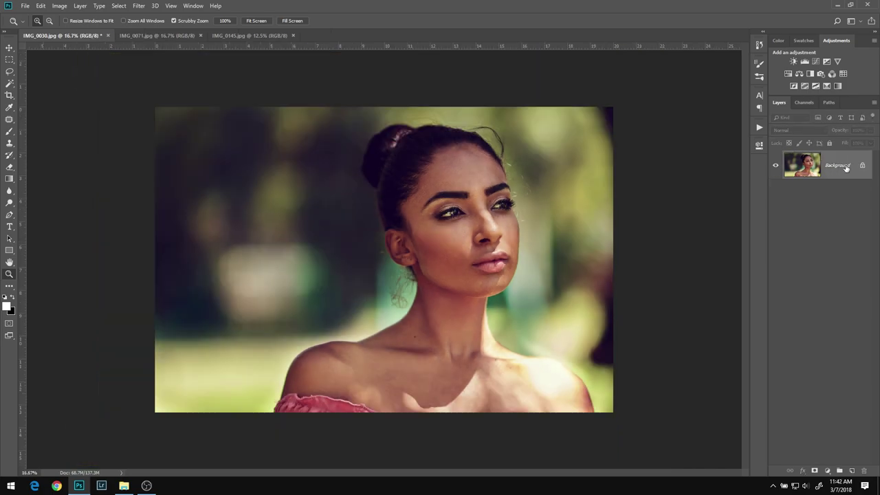
- Save IMG_0030 as a JPEG over the existing file, then close the document
{"action": "key", "text": "ctrl+shift+s"}
{"action": "key", "text": "Return"}
{"action": "key", "text": "y"}
{"action": "key", "text": "Return"}
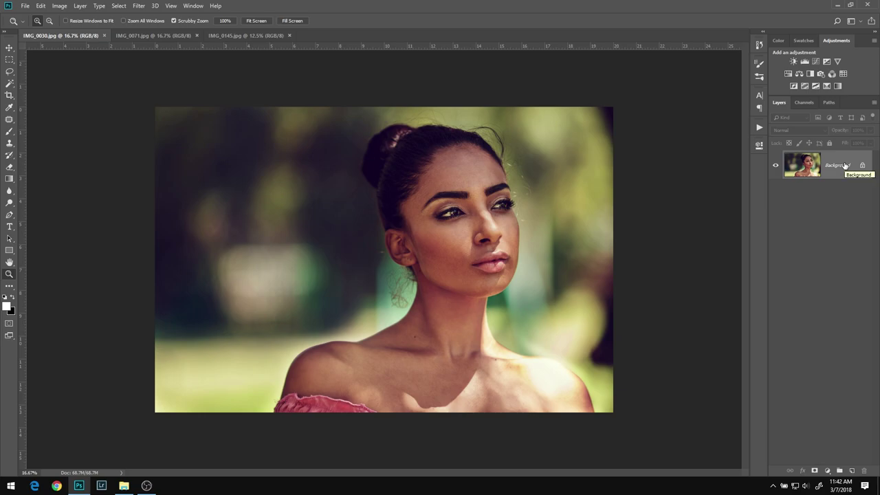
{"action": "left_click", "coordinate": [104, 35]}
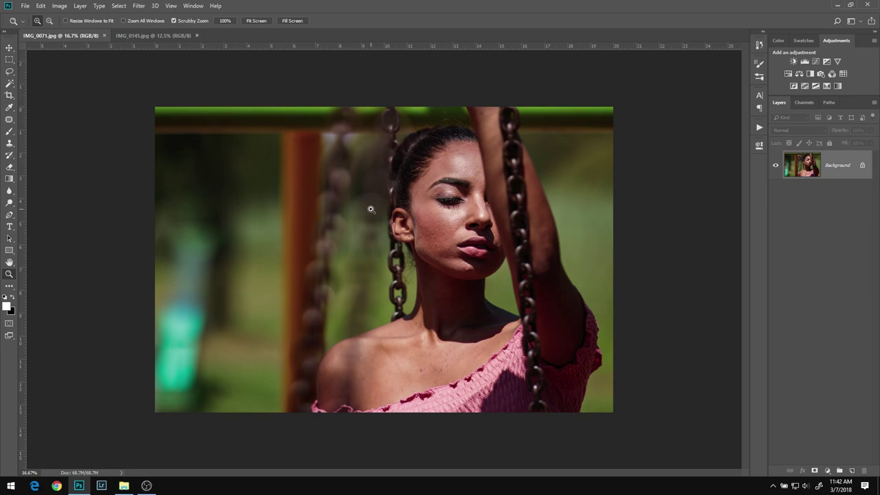
- Paint the Curves mask over the face, neck and chest, and patch the cheek blemish
{"action": "key", "text": "x"}
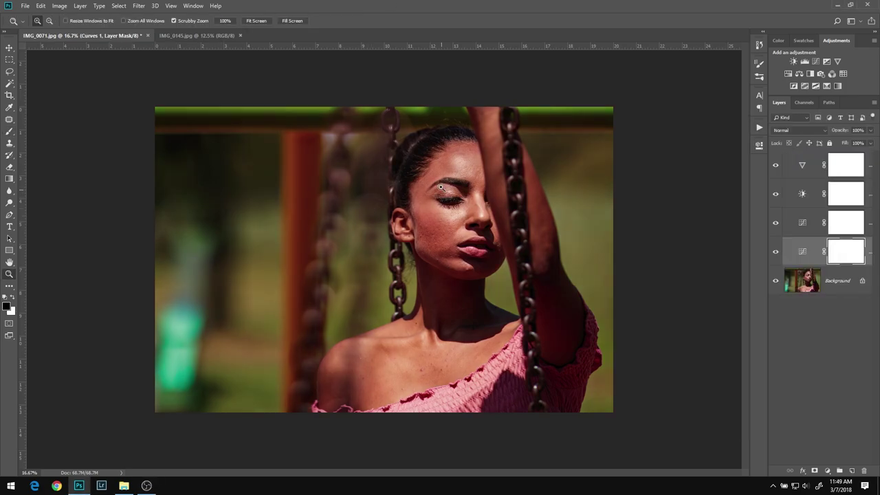
{"action": "mouse_move", "coordinate": [440, 206]}
{"action": "left_mouse_down"}
{"action": "mouse_move", "coordinate": [527, 359]}
{"action": "mouse_move", "coordinate": [477, 234]}
{"action": "left_mouse_up"}
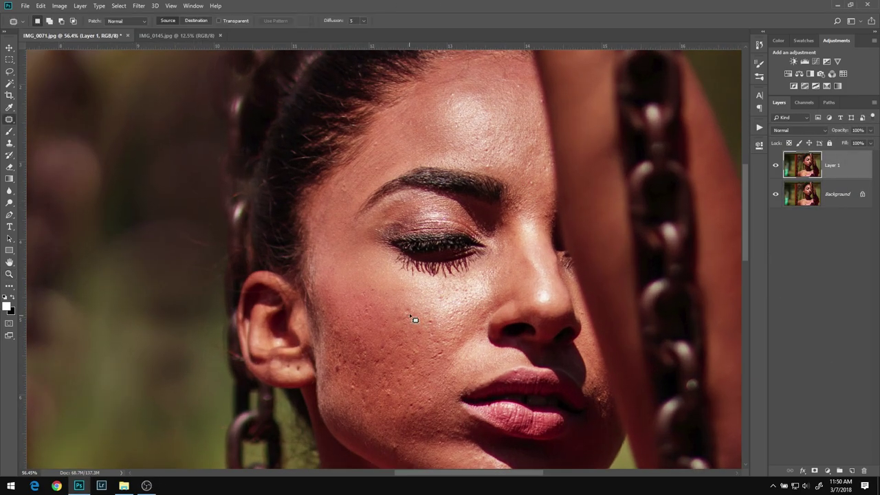
{"action": "mouse_move", "coordinate": [413, 319]}
{"action": "left_mouse_down"}
{"action": "mouse_move", "coordinate": [455, 324]}
{"action": "mouse_move", "coordinate": [428, 370]}
{"action": "left_mouse_up"}
{"action": "scroll", "coordinate": [410, 318], "scroll_direction": "down", "scroll_amount": 3}
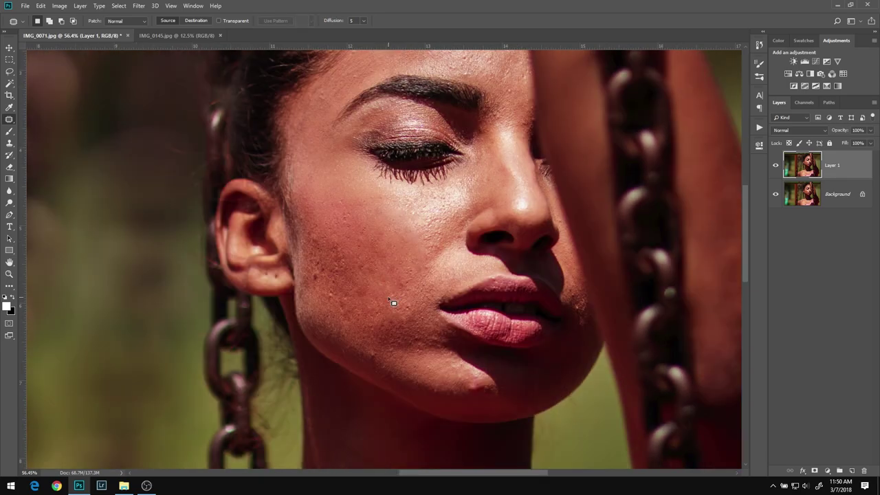
{"action": "mouse_move", "coordinate": [352, 251]}
{"action": "left_mouse_down"}
{"action": "mouse_move", "coordinate": [358, 263]}
{"action": "mouse_move", "coordinate": [324, 275]}
{"action": "mouse_move", "coordinate": [351, 225]}
{"action": "mouse_move", "coordinate": [403, 291]}
{"action": "left_mouse_up"}
- Patch the small blemishes near and under the eye with clean skin
{"action": "scroll", "coordinate": [412, 323], "scroll_direction": "up", "scroll_amount": 2}
{"action": "left_click_drag", "start_coordinate": [326, 262], "coordinate": [338, 259]}
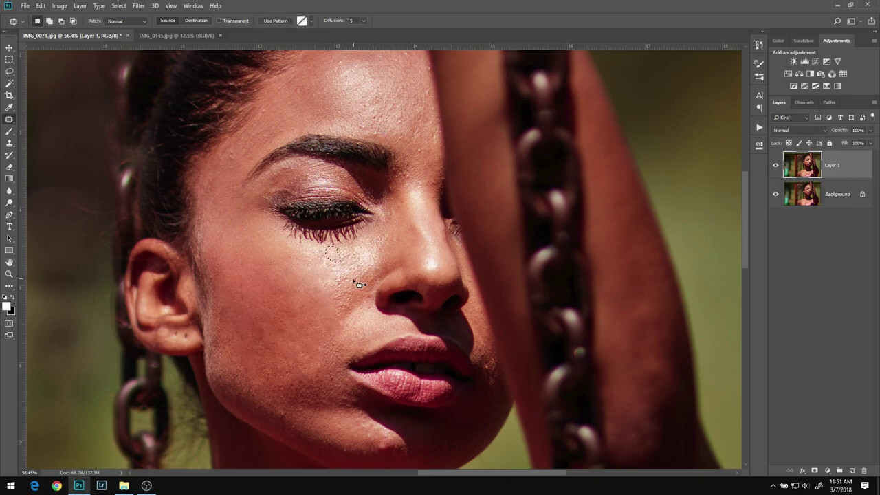
{"action": "scroll", "coordinate": [338, 259], "scroll_direction": "up", "scroll_amount": 2}
{"action": "left_click_drag", "start_coordinate": [324, 335], "coordinate": [344, 354]}
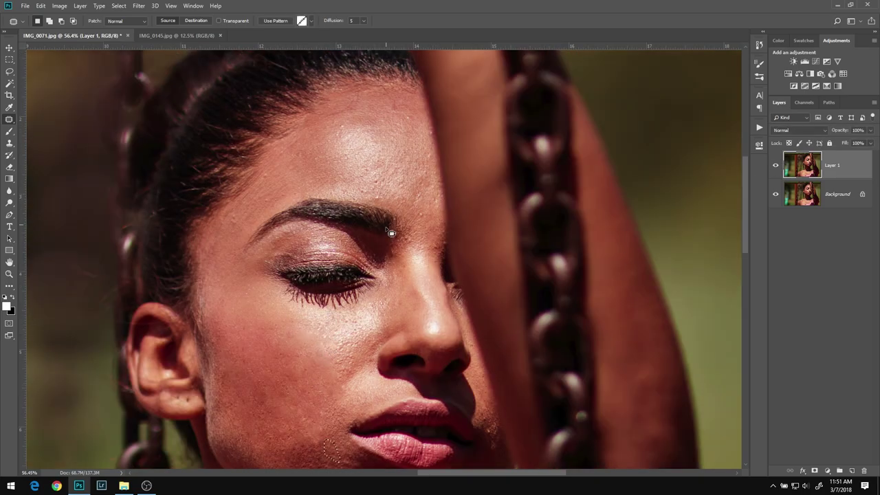
- Patch the forehead blemish, the white spot on the shoulder and another skin spot
{"action": "left_click_drag", "start_coordinate": [342, 158], "coordinate": [308, 152]}
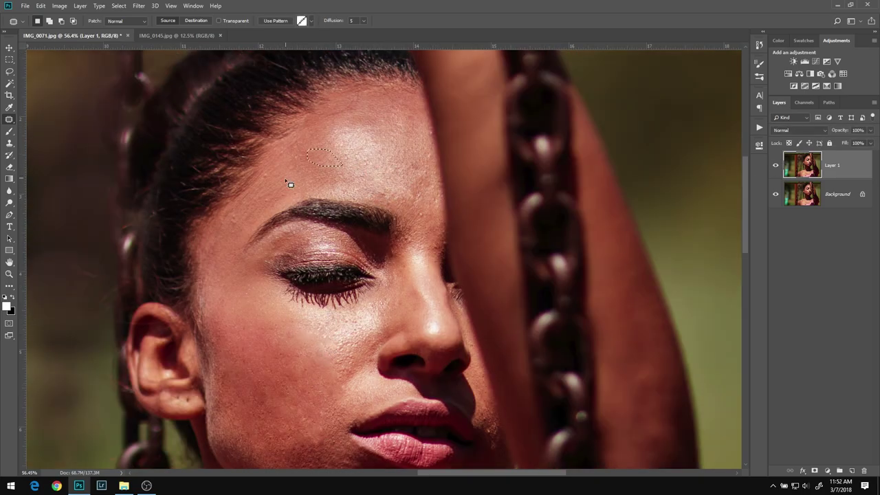
{"action": "scroll", "coordinate": [375, 361], "scroll_direction": "down", "scroll_amount": 10}
{"action": "left_click_drag", "start_coordinate": [458, 167], "coordinate": [465, 181]}
{"action": "left_click_drag", "start_coordinate": [302, 200], "coordinate": [349, 254]}
{"action": "mouse_move", "coordinate": [161, 203]}
{"action": "left_mouse_down"}
{"action": "mouse_move", "coordinate": [266, 240]}
{"action": "mouse_move", "coordinate": [260, 228]}
{"action": "left_mouse_up"}
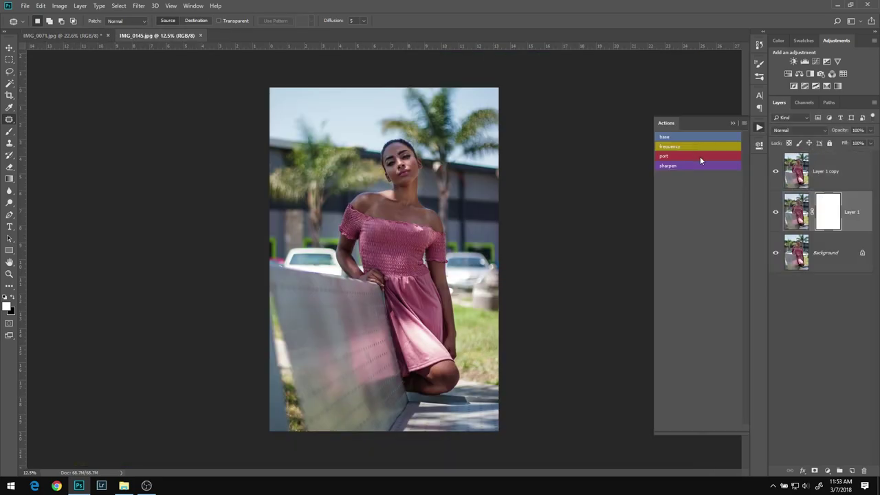
- Run the port retouching action on IMG_0145 and patch the cheek blemishes
{"action": "left_click", "coordinate": [700, 156]}
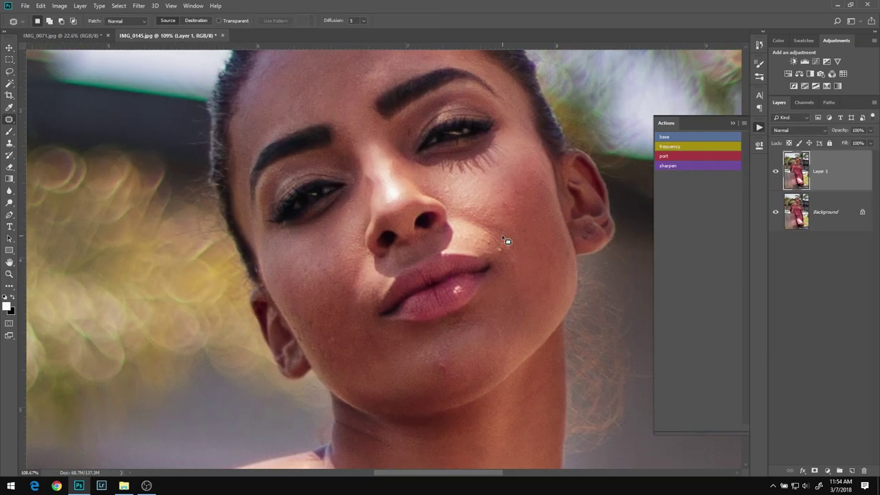
{"action": "left_click_drag", "start_coordinate": [505, 234], "coordinate": [498, 231]}
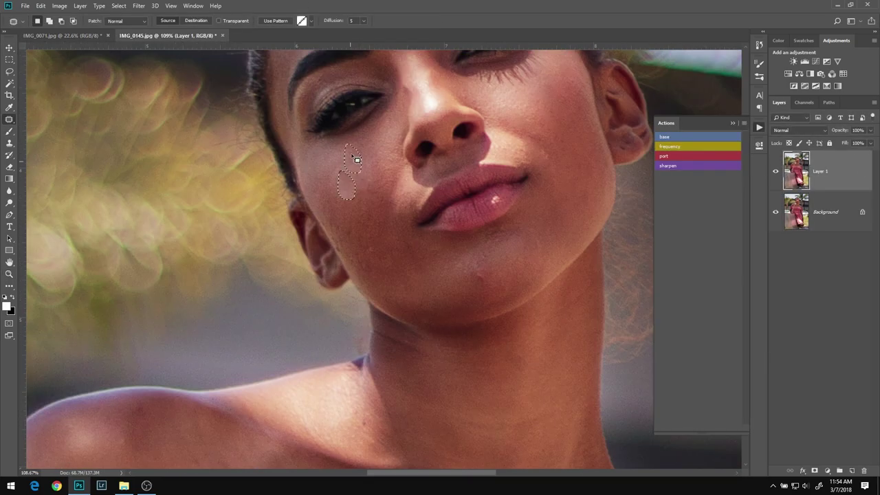
{"action": "left_click_drag", "start_coordinate": [357, 160], "coordinate": [417, 258]}
{"action": "scroll", "coordinate": [381, 190], "scroll_direction": "down", "scroll_amount": 5}
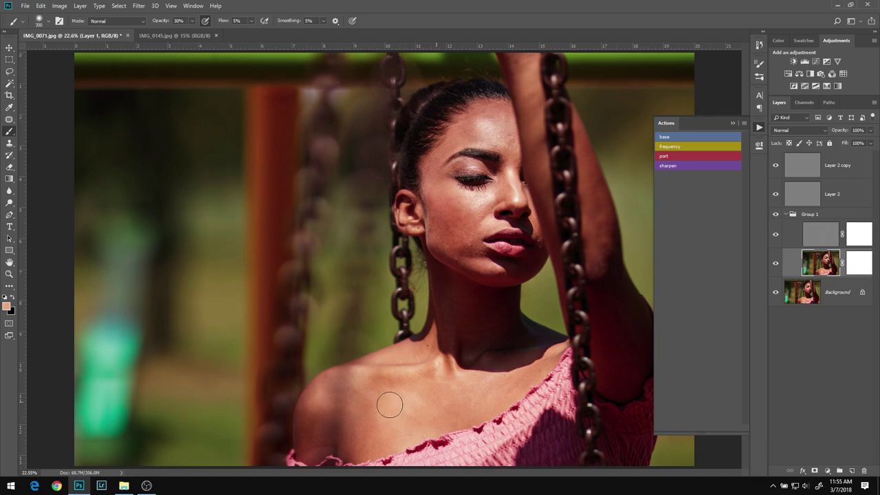
{"action": "key", "text": "bracketleft"}
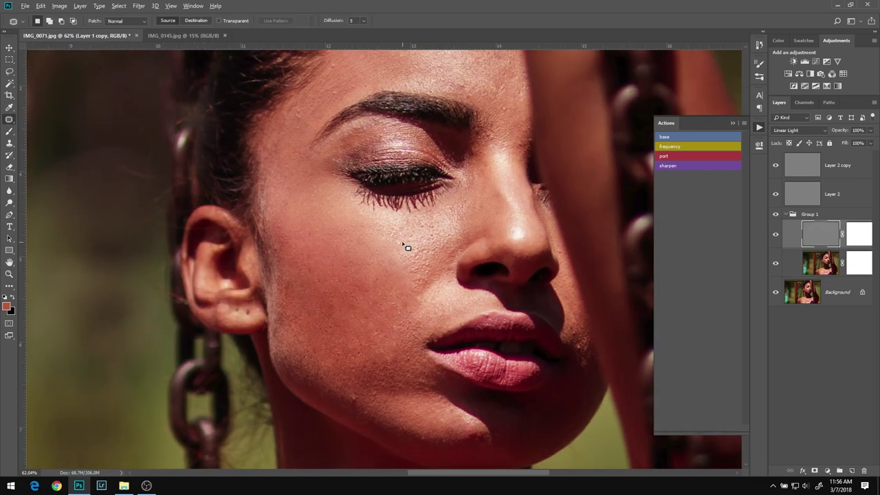
{"action": "left_click_drag", "start_coordinate": [403, 244], "coordinate": [400, 238]}
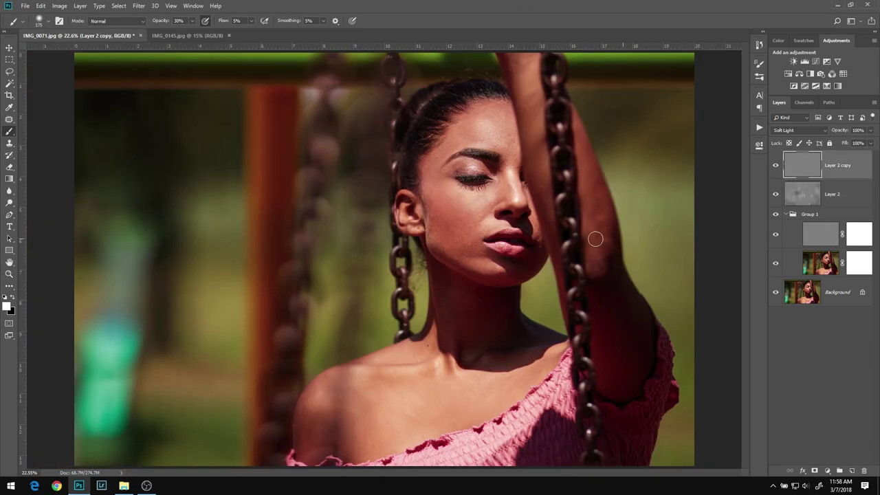
- Paint dodge-and-burn shading on the arm with a low-opacity brush, alternating black and white
{"action": "key", "text": "x"}
{"action": "left_click_drag", "start_coordinate": [466, 255], "coordinate": [431, 229]}
{"action": "key", "text": "2"}
{"action": "key", "text": "bracketright"}
{"action": "key", "text": "bracketright"}
{"action": "key", "text": "bracketright"}
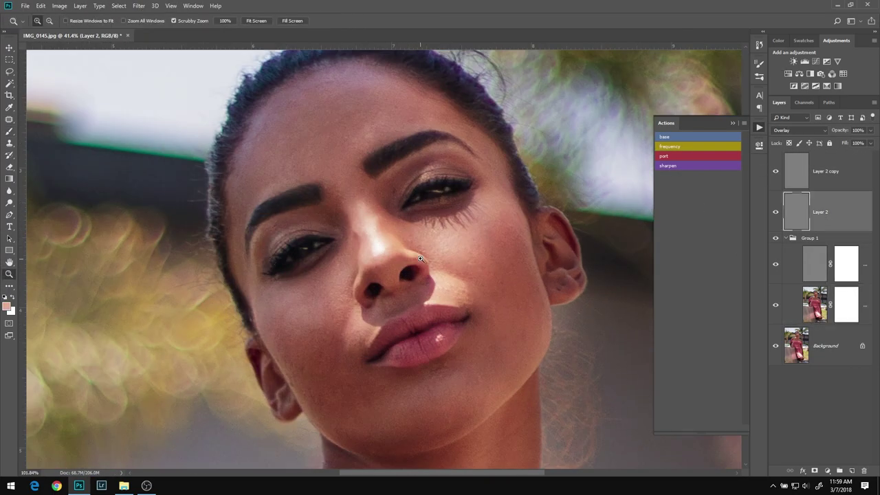
{"action": "key", "text": "x"}
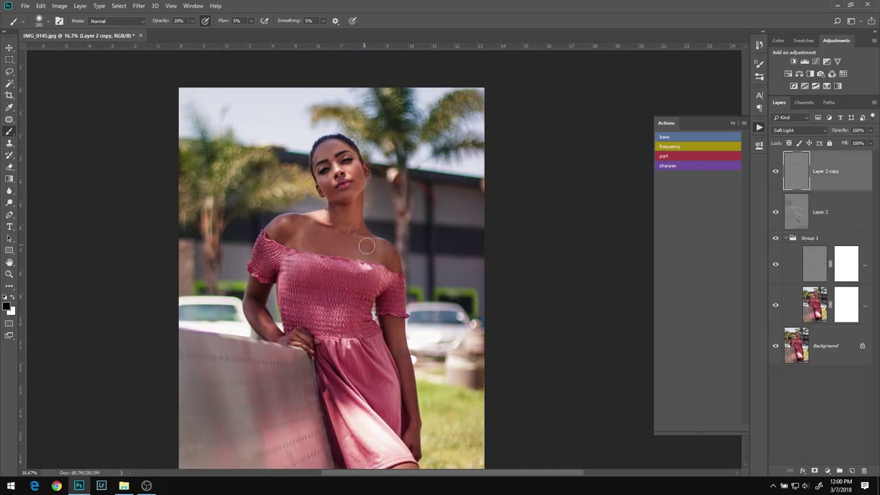
{"action": "key", "text": "x"}
{"action": "key", "text": "bracketleft"}
{"action": "key", "text": "bracketleft"}
{"action": "key", "text": "bracketleft"}
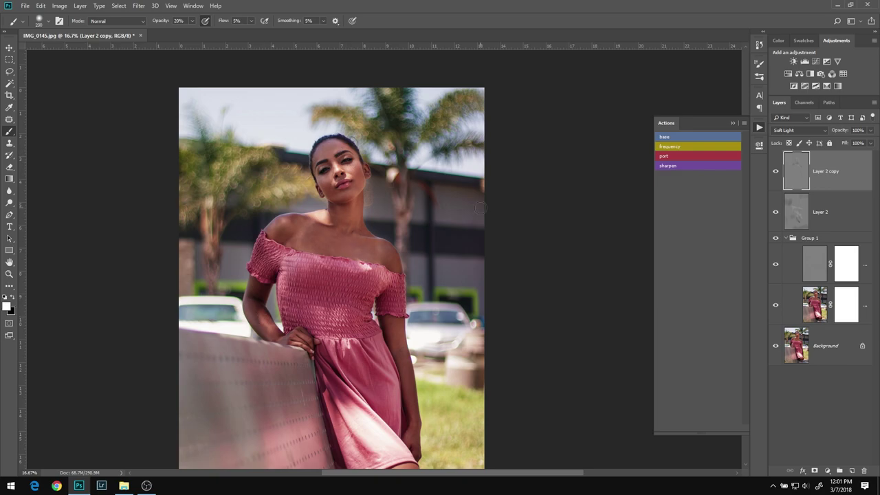